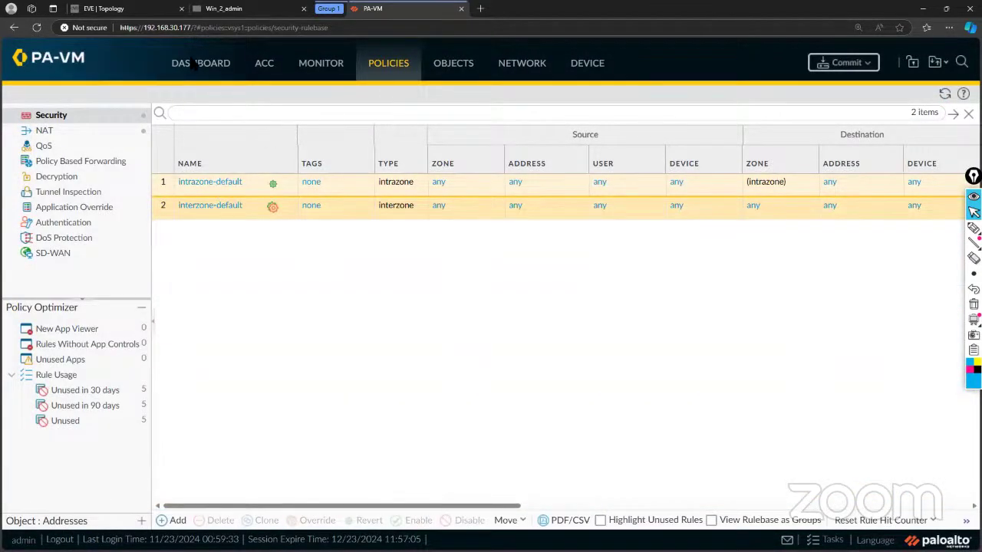
Step: Check the network topology, and add a security policy rule named "Limited Time Internet Policy"
click(127, 9)
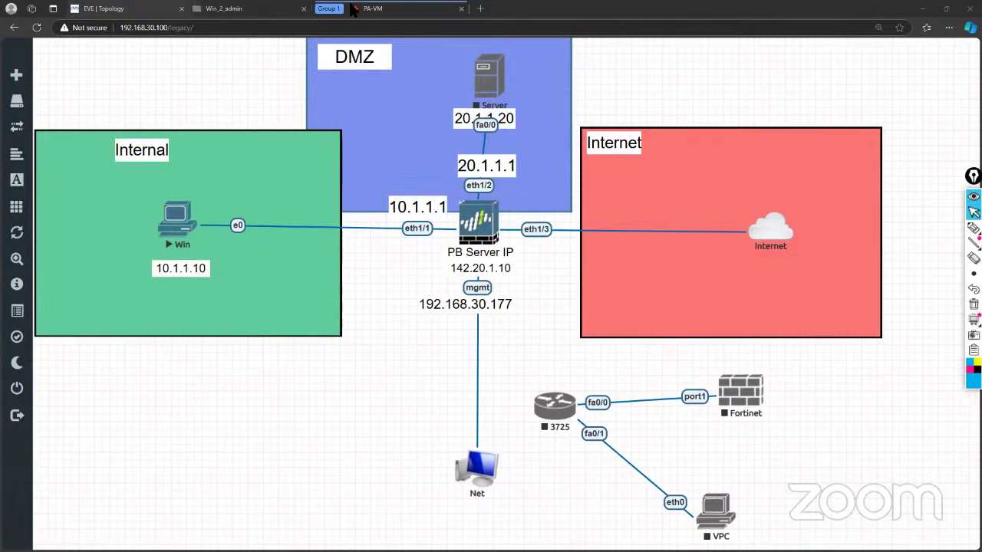
click(380, 9)
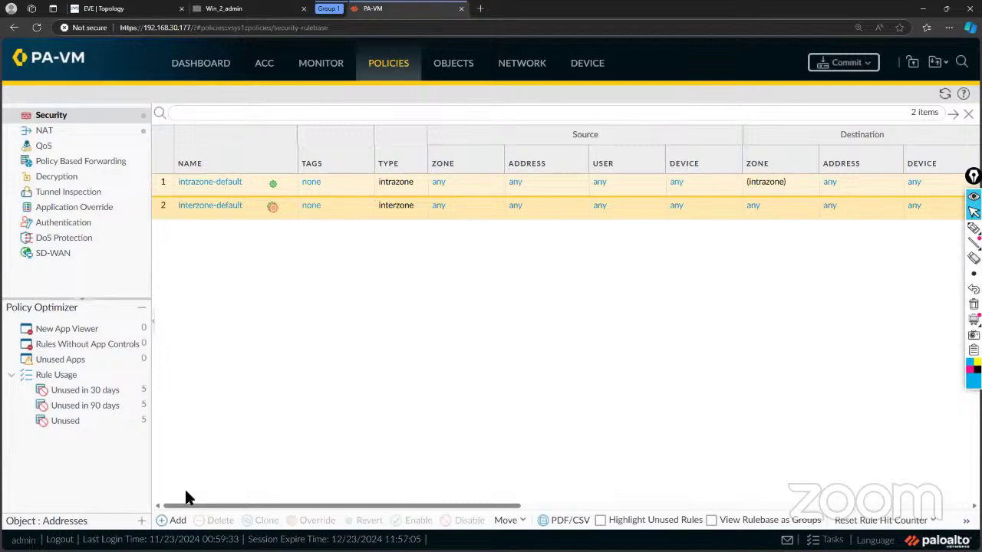
click(183, 521)
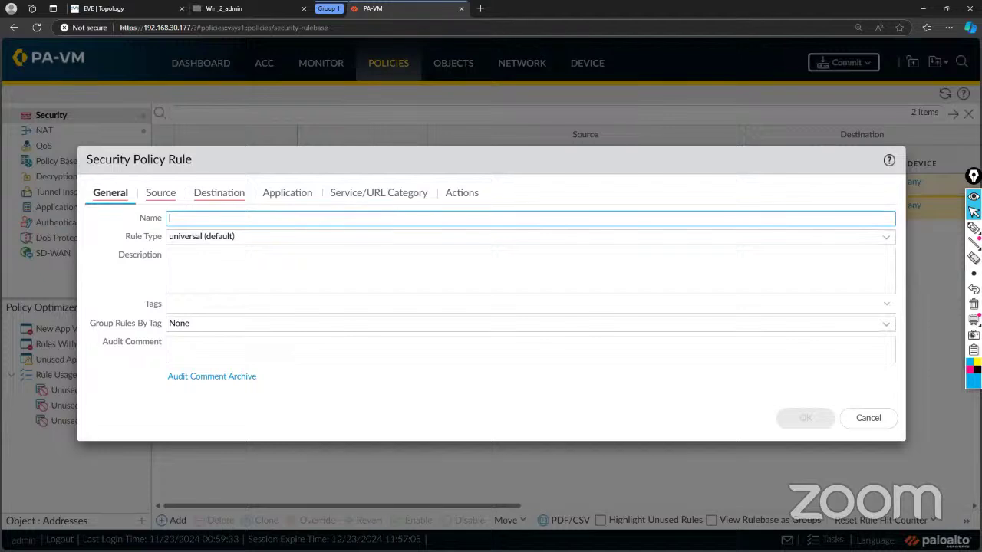
text(Limited Time Internet Policy)
Step: Set the rule's source zone to Internal and its source address to 10.1.1.10, consulting the topology for the zone
click(164, 195)
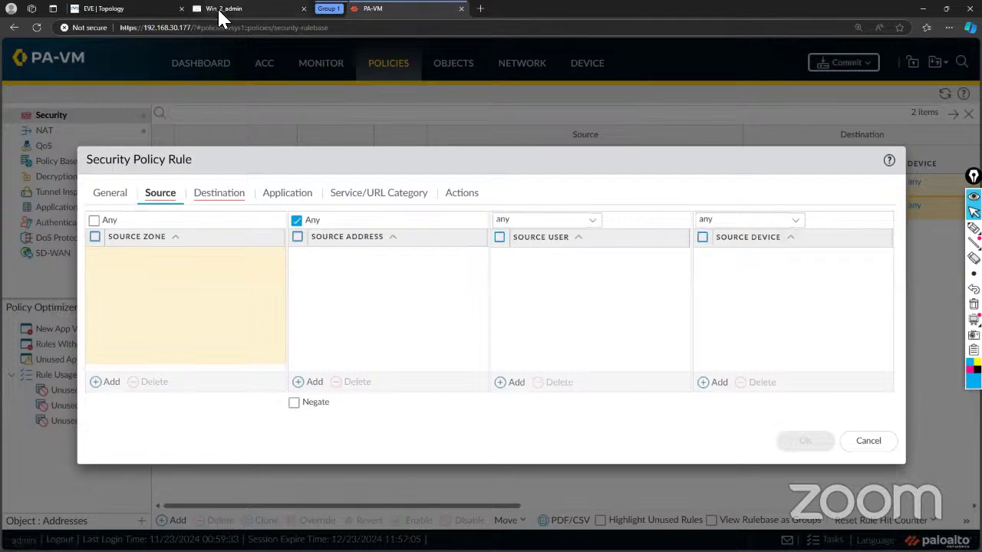
click(217, 7)
click(115, 8)
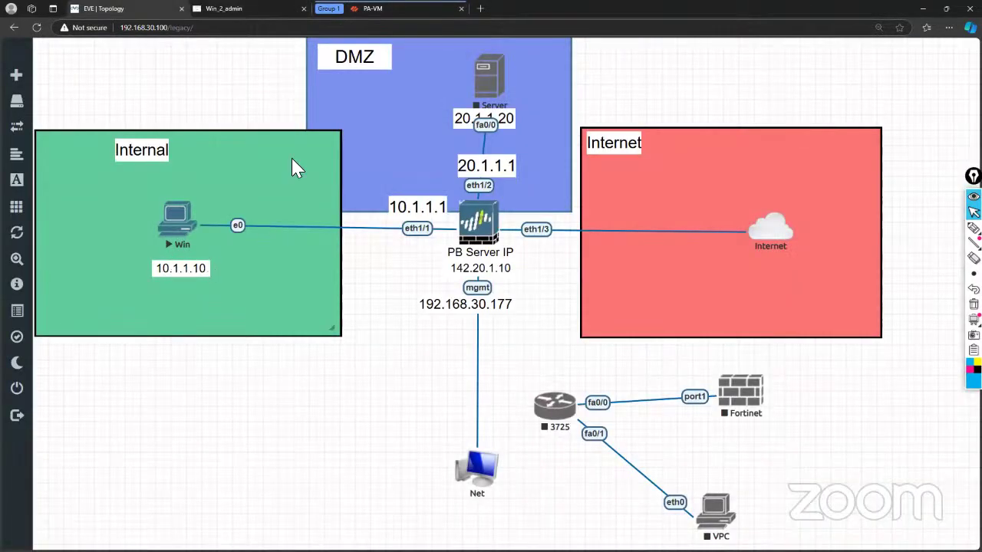
click(372, 9)
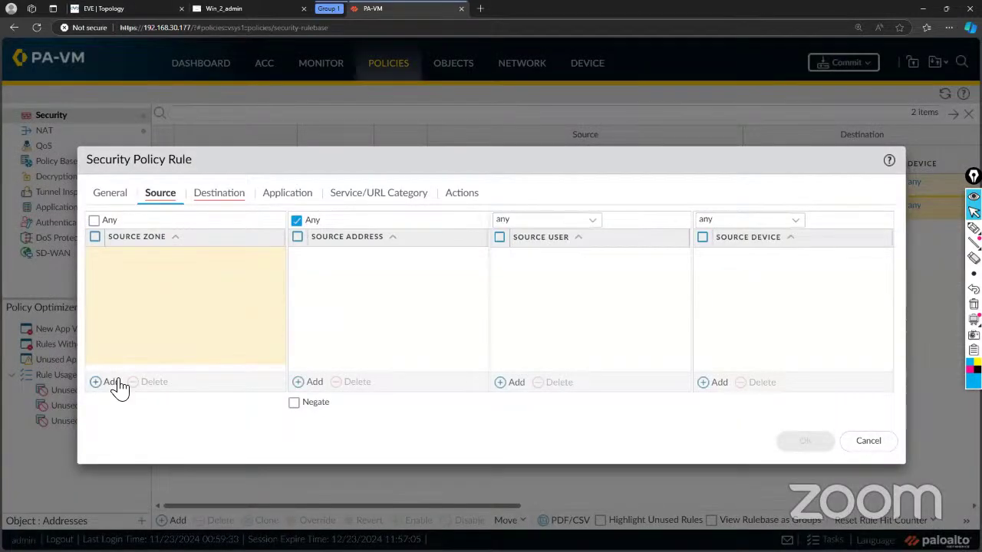
click(114, 381)
click(143, 310)
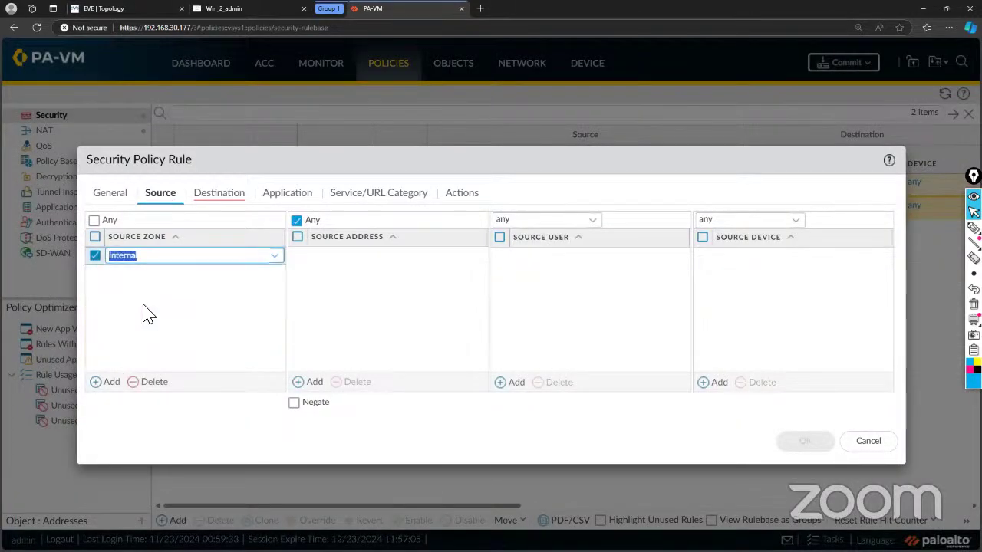
click(195, 327)
click(314, 381)
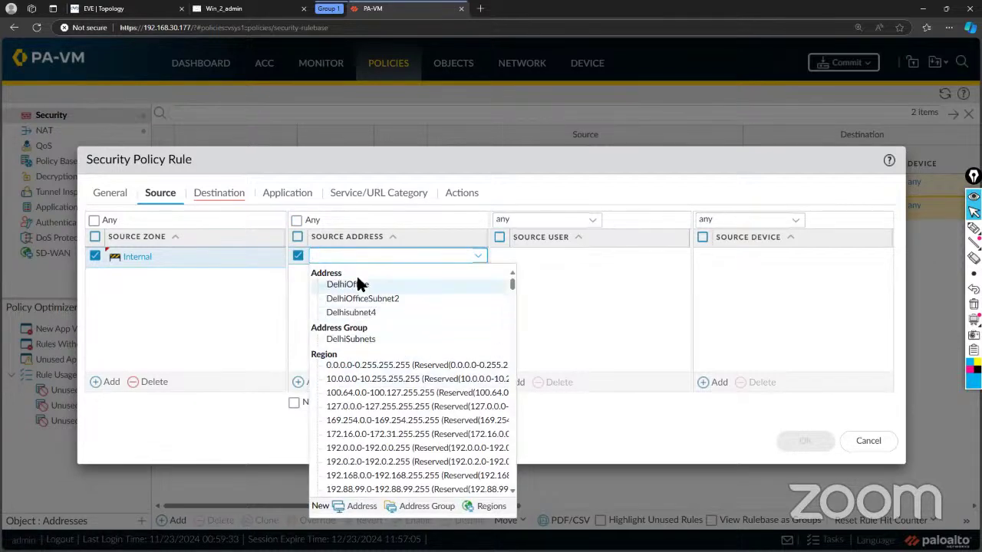
text(10.1.1.10)
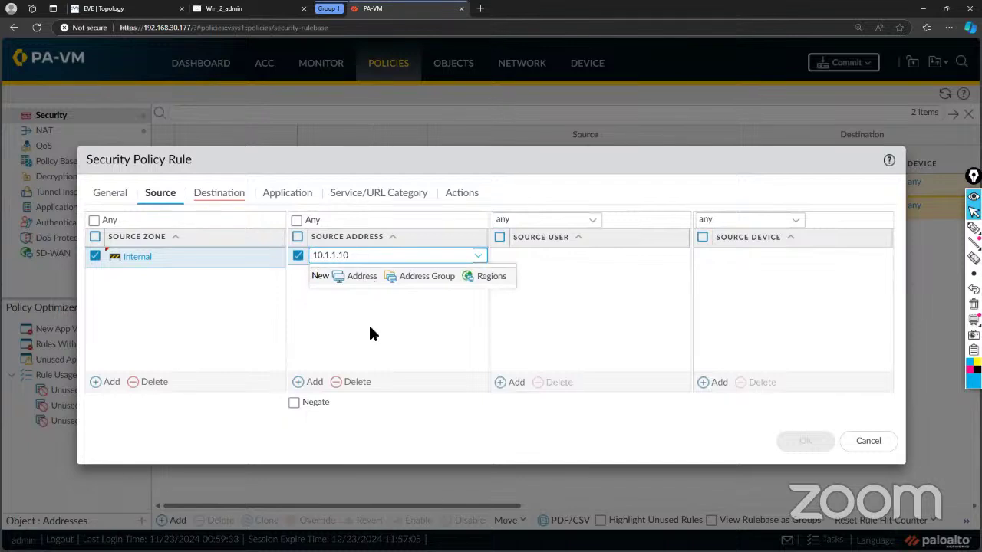
click(368, 326)
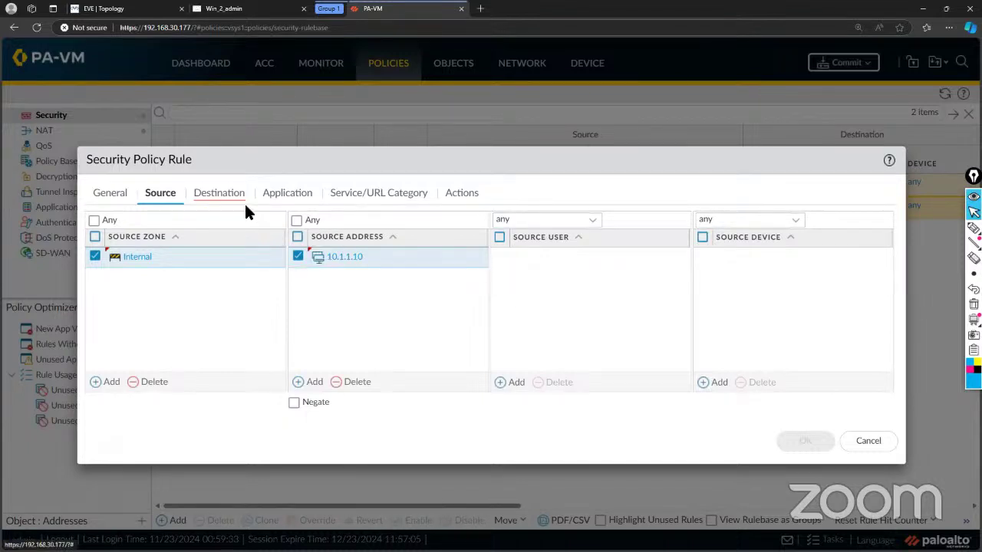
Step: Set the rule's destination zone to Internet
click(218, 198)
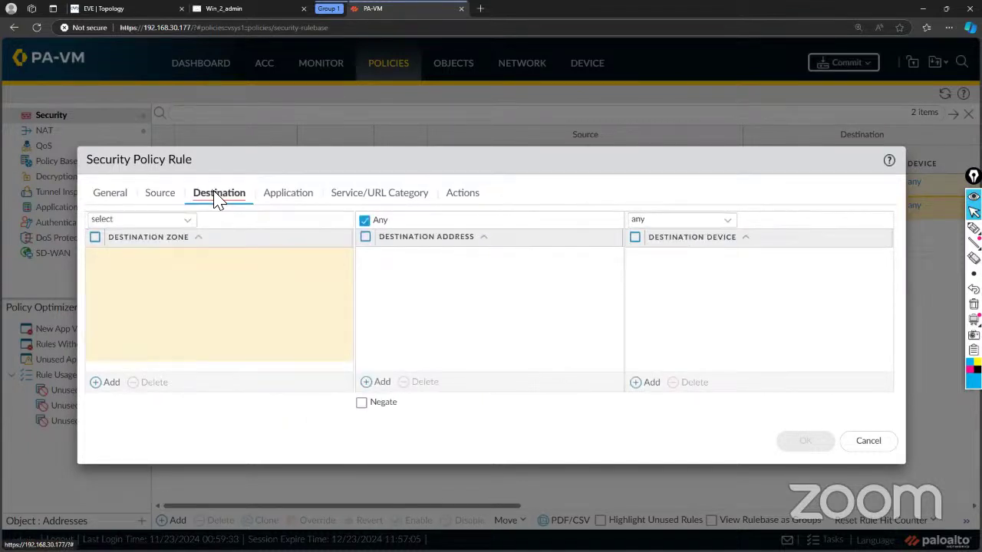
click(191, 224)
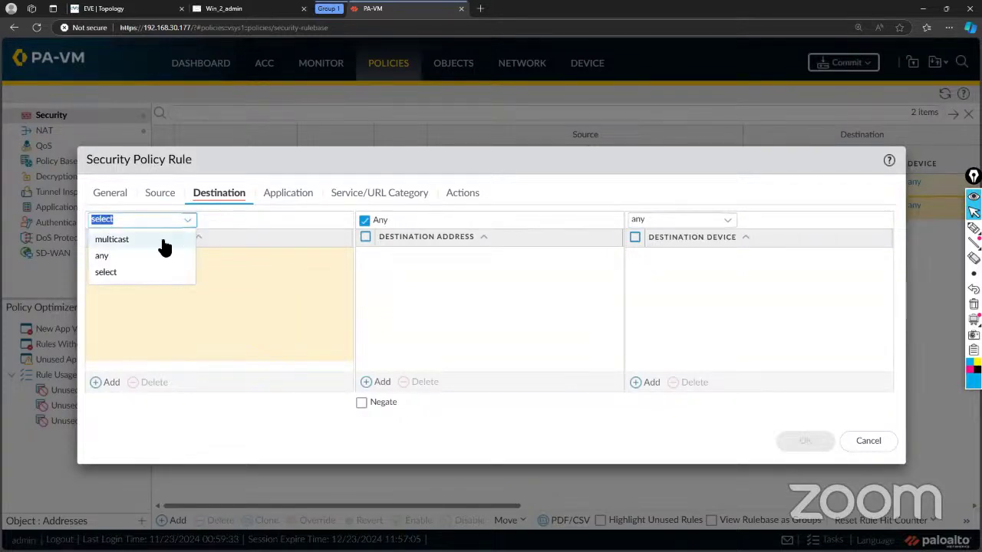
click(229, 313)
click(109, 383)
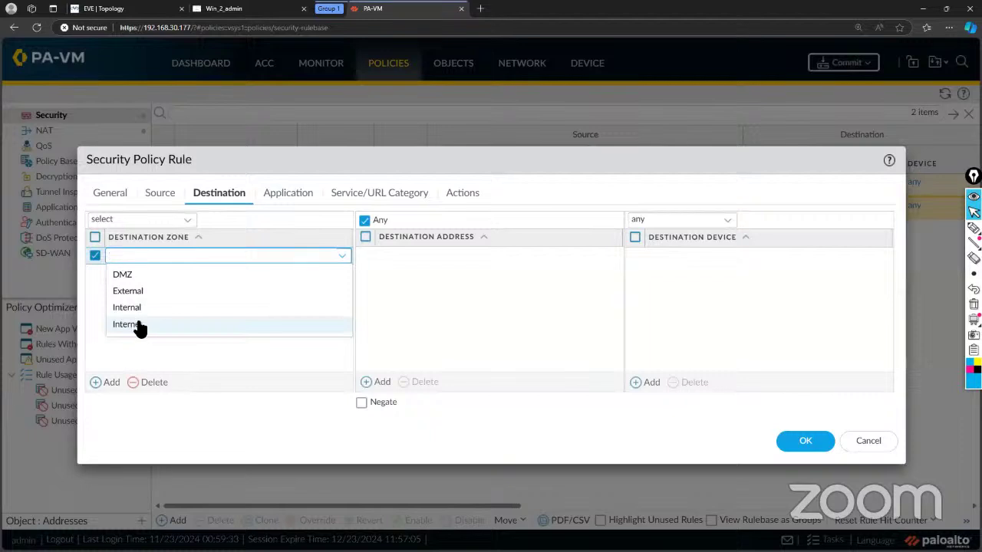
click(138, 325)
click(181, 336)
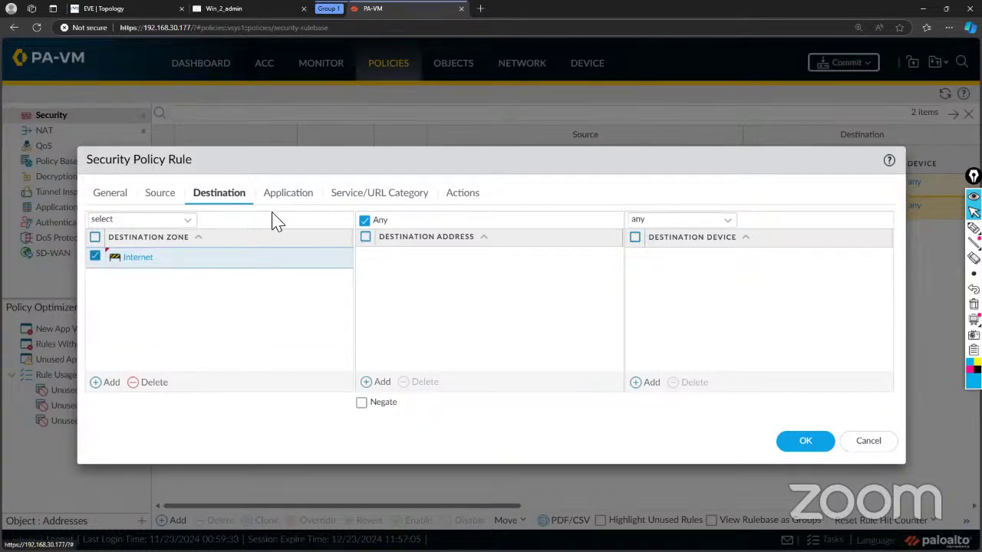
Step: Examine the rule's application settings and the available service options
click(294, 204)
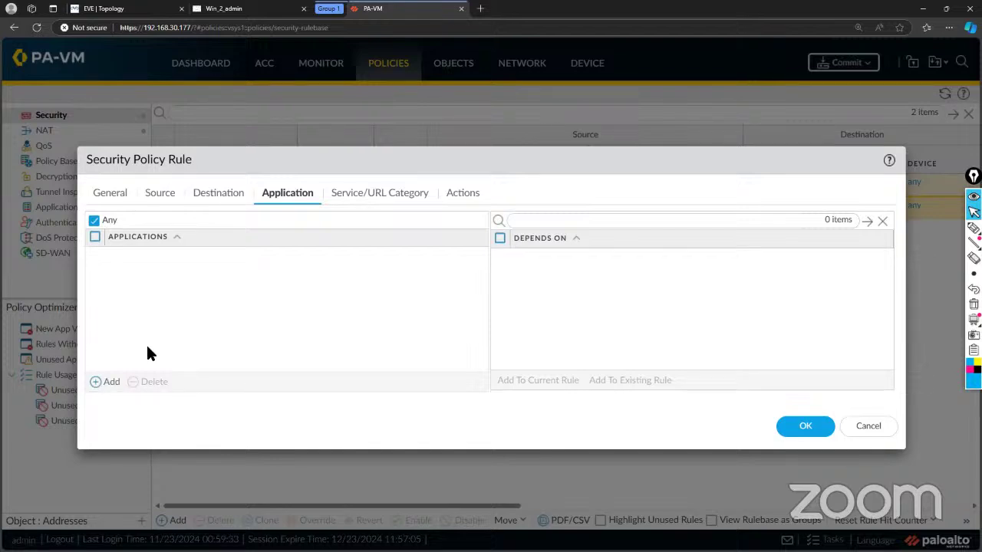
click(365, 205)
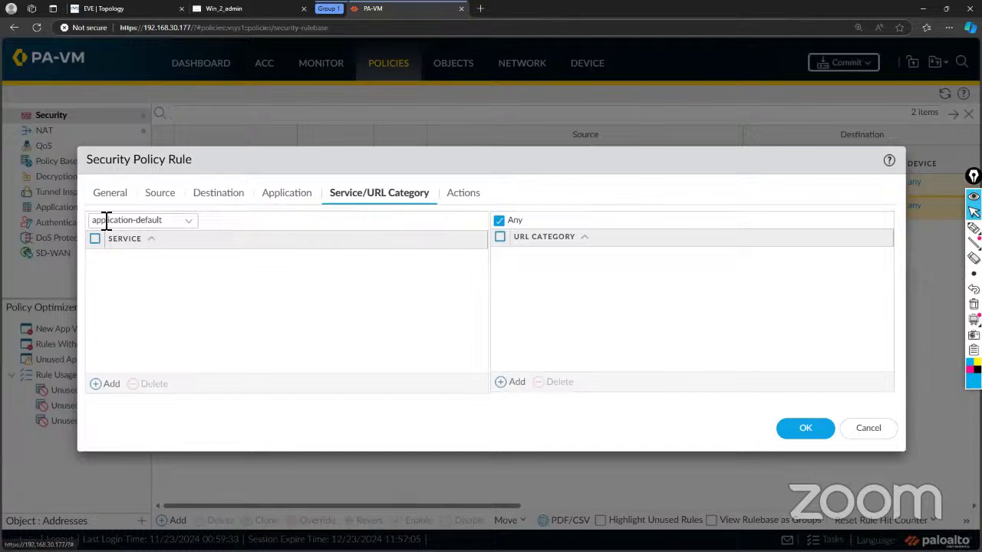
click(191, 224)
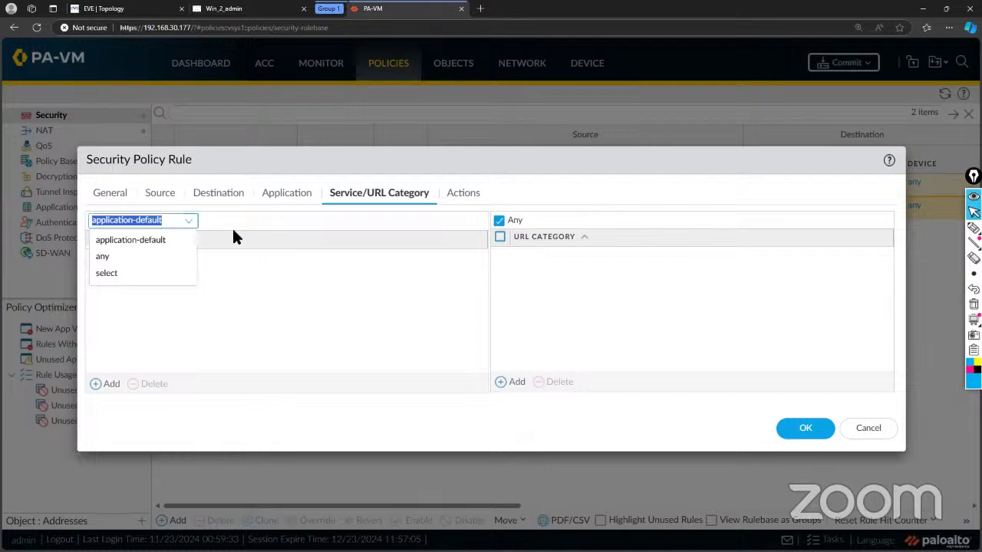
click(281, 251)
click(191, 224)
click(283, 301)
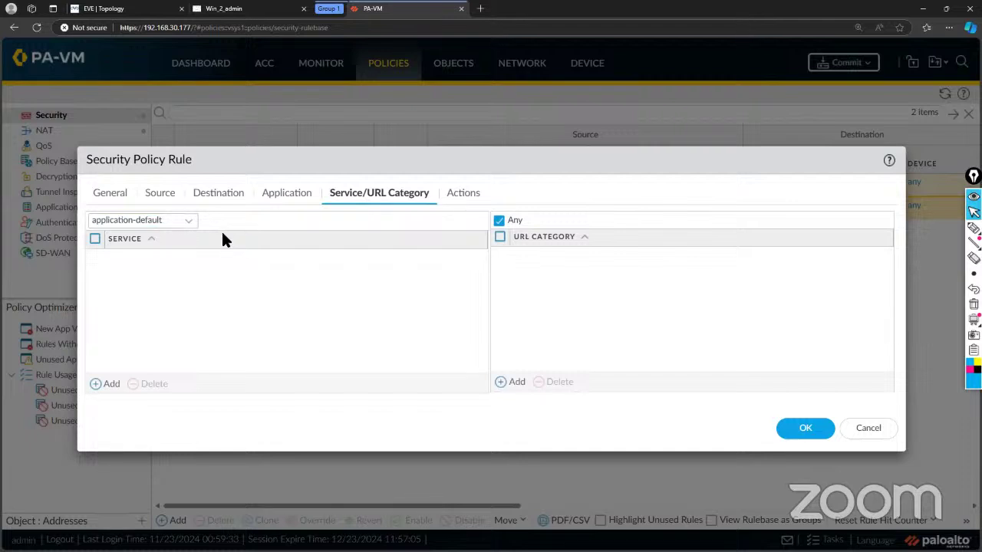
Step: Start creating a new schedule for the rule from its action settings
click(467, 198)
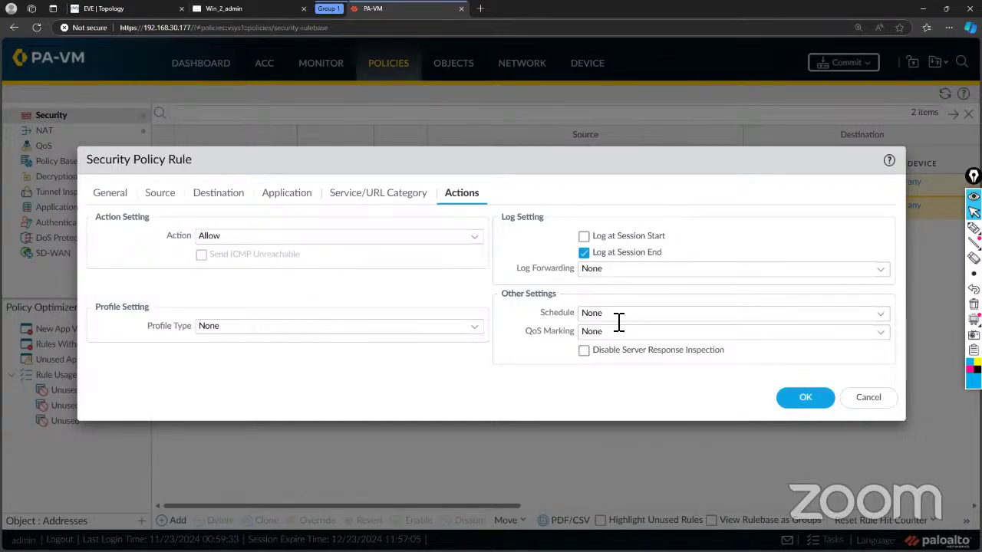
click(885, 322)
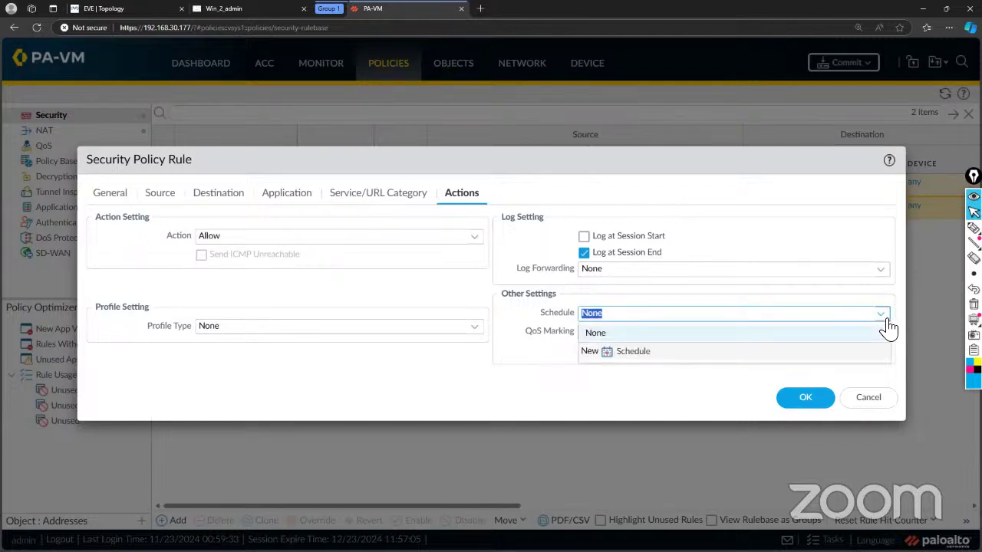
click(624, 355)
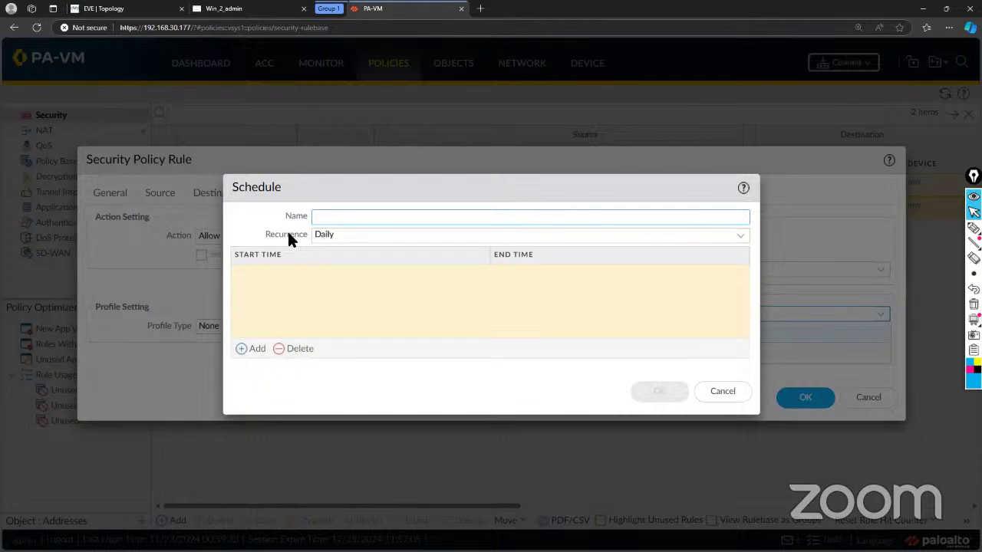
text(T)
key(BackSpace)
text(Limited)
key(BackSpace)
key(BackSpace)
key(BackSpace)
key(BackSpace)
key(BackSpace)
key(BackSpace)
key(BackSpace)
key(BackSpace)
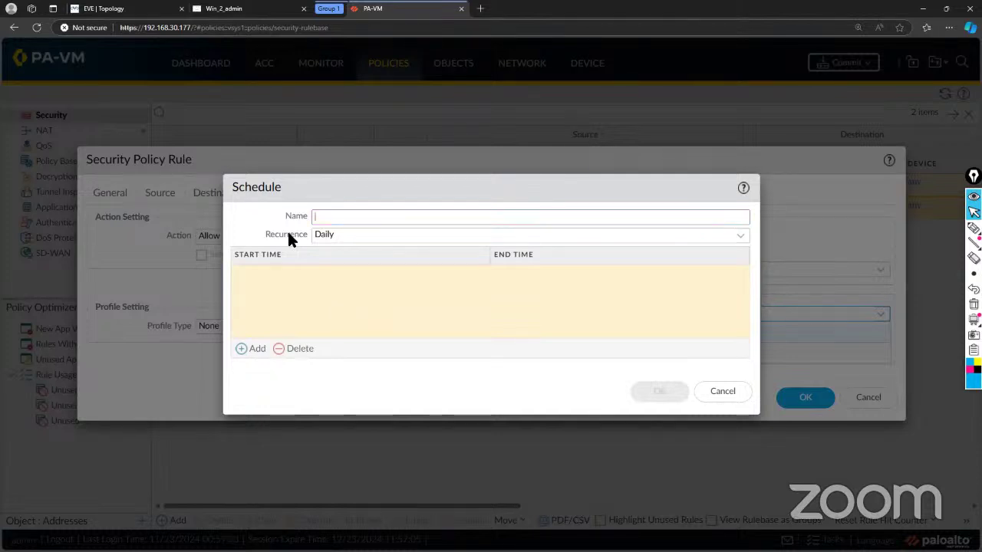
Step: Name the schedule "Test Sechedule" and set its recurrence to Daily
text(Test Sechedule)
click(373, 263)
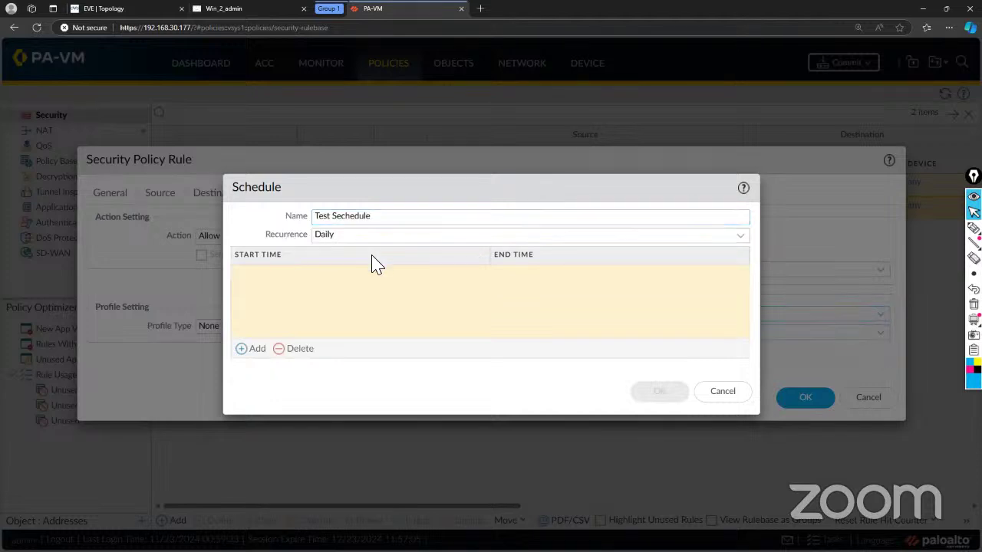
click(741, 238)
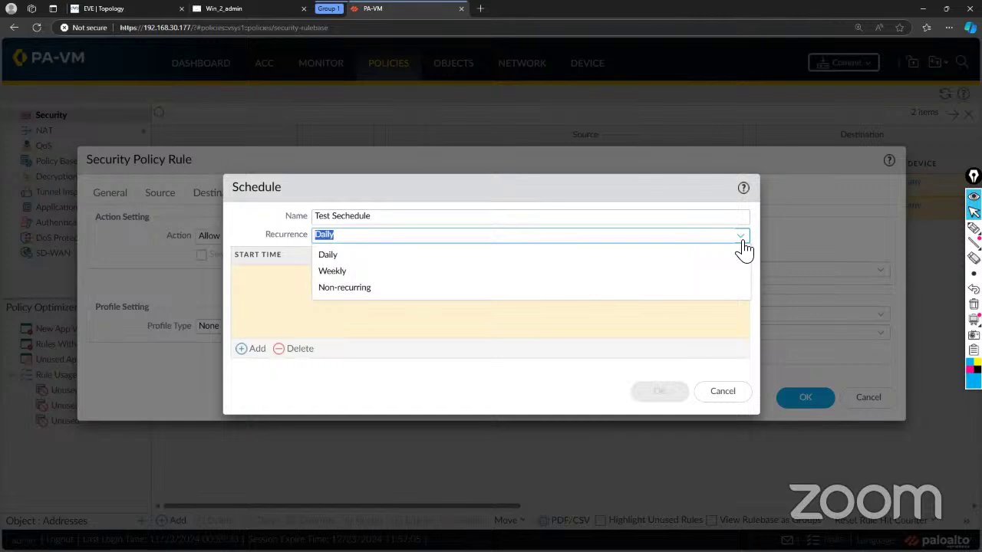
click(370, 287)
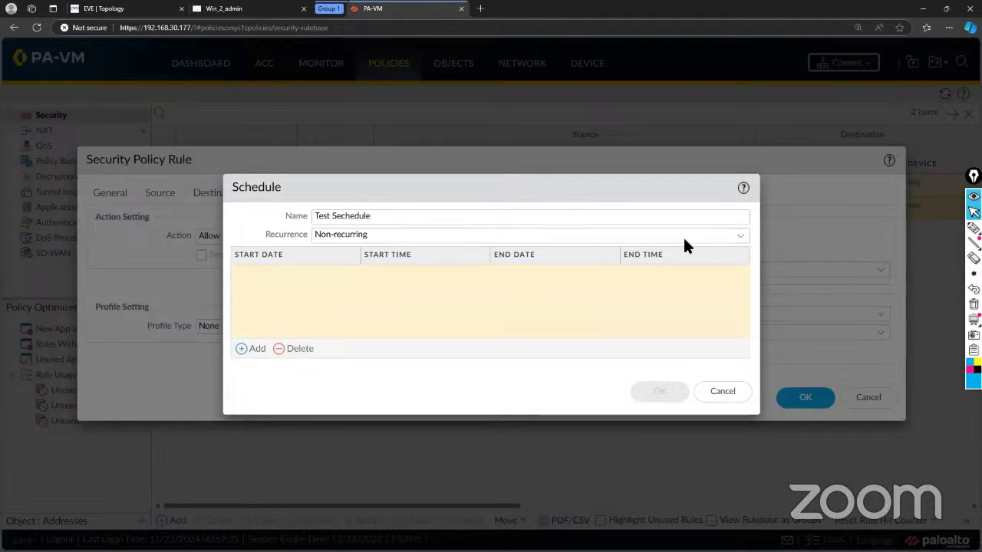
click(743, 238)
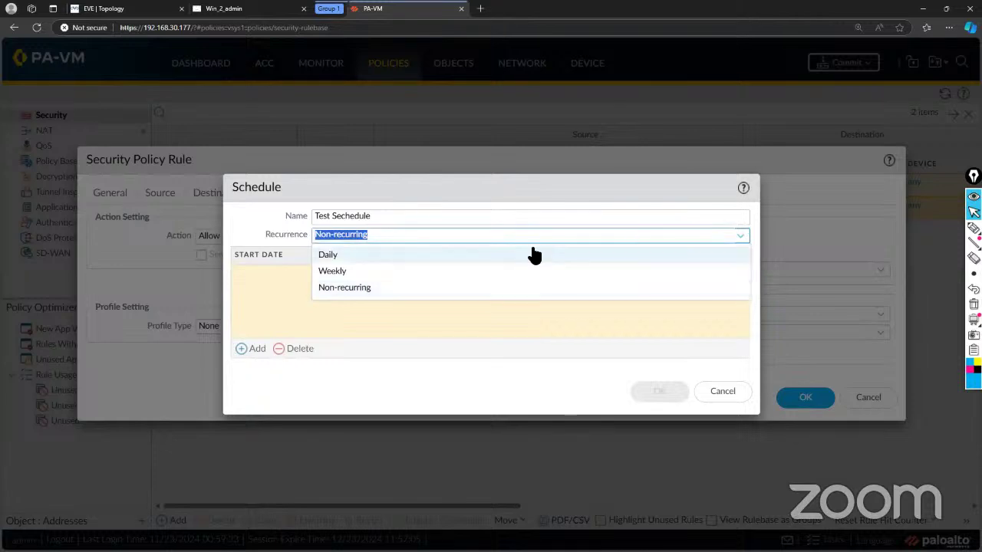
click(509, 256)
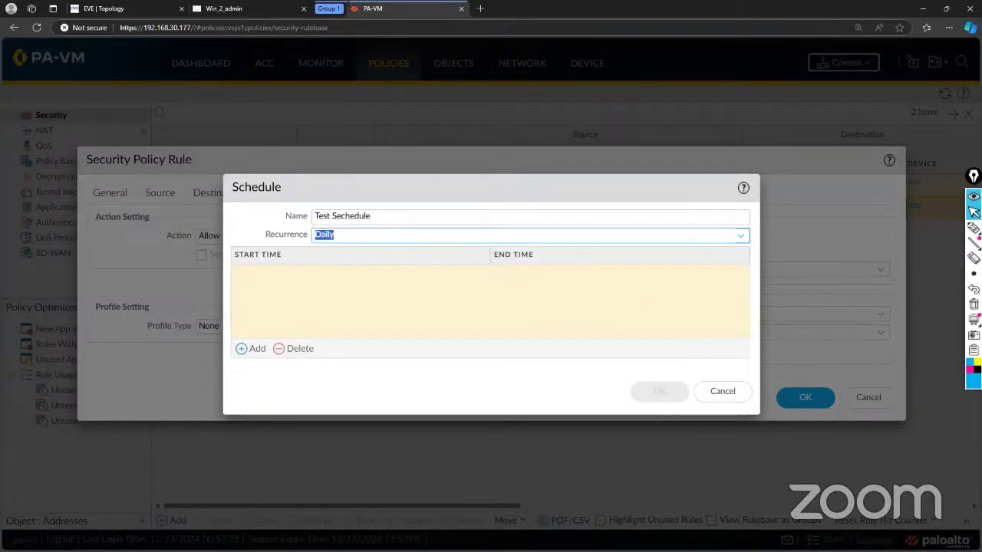
Step: Annotate the screen with a firewall box labelled FW and a circled 9AM-12PM time window, and clear the drawing
click(973, 228)
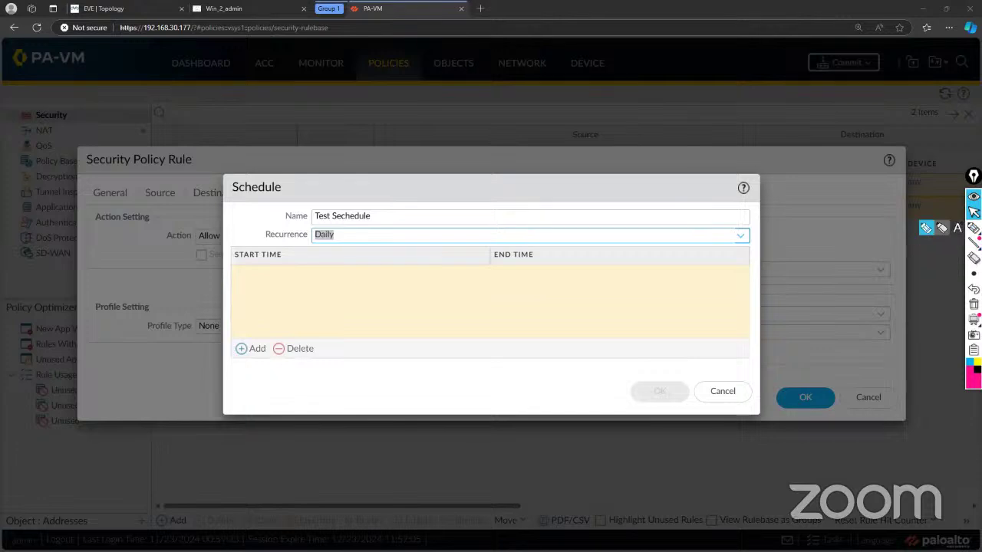
click(927, 228)
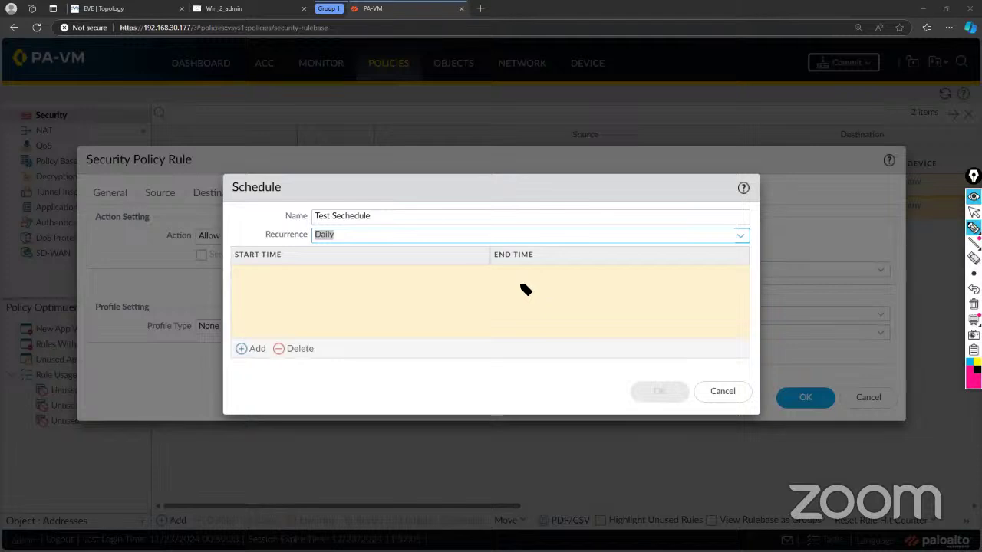
mouse_move(536, 280)
mouse_down()
mouse_move(554, 281)
mouse_move(535, 334)
mouse_move(535, 301)
mouse_move(599, 294)
mouse_up()
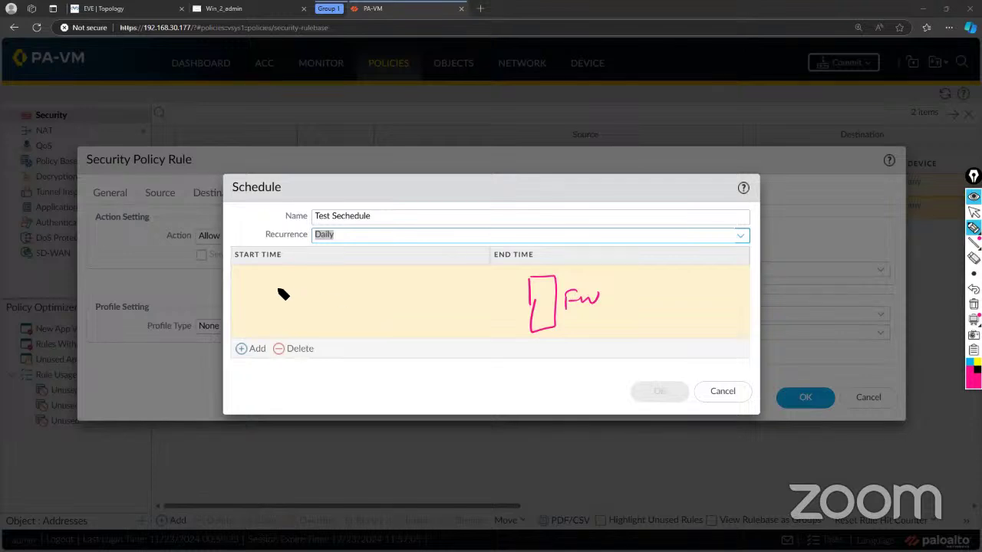
mouse_move(276, 291)
mouse_down()
mouse_move(294, 305)
mouse_move(305, 293)
mouse_move(365, 306)
mouse_up()
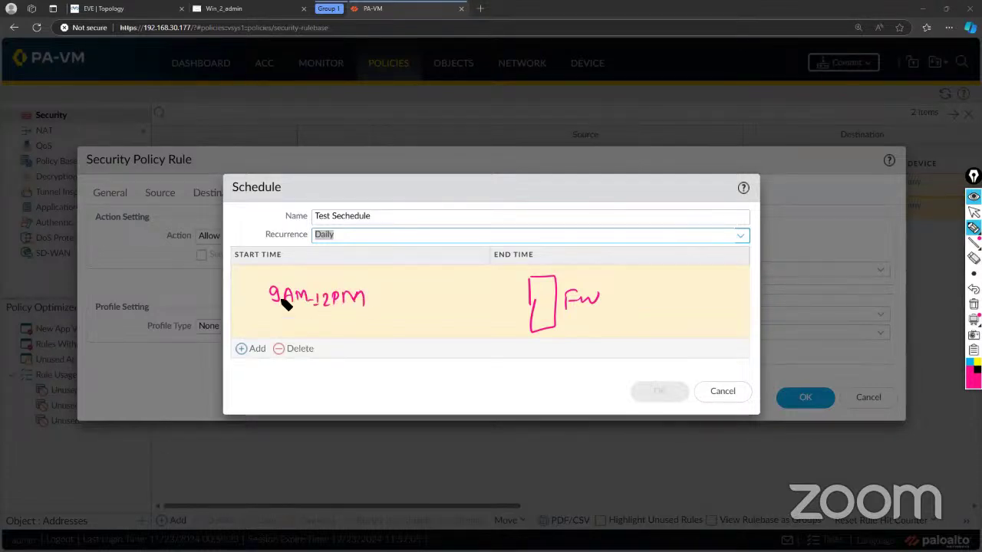
mouse_move(276, 283)
mouse_down()
mouse_move(256, 303)
mouse_move(346, 323)
mouse_move(373, 291)
mouse_move(279, 280)
mouse_up()
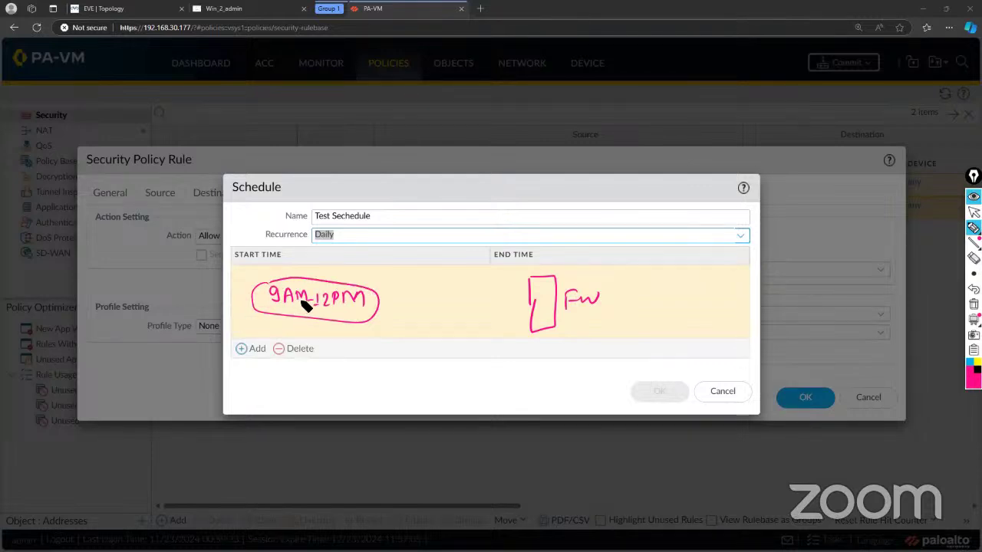
mouse_move(393, 306)
mouse_down()
mouse_move(404, 319)
mouse_move(393, 321)
mouse_move(537, 308)
mouse_move(530, 319)
mouse_up()
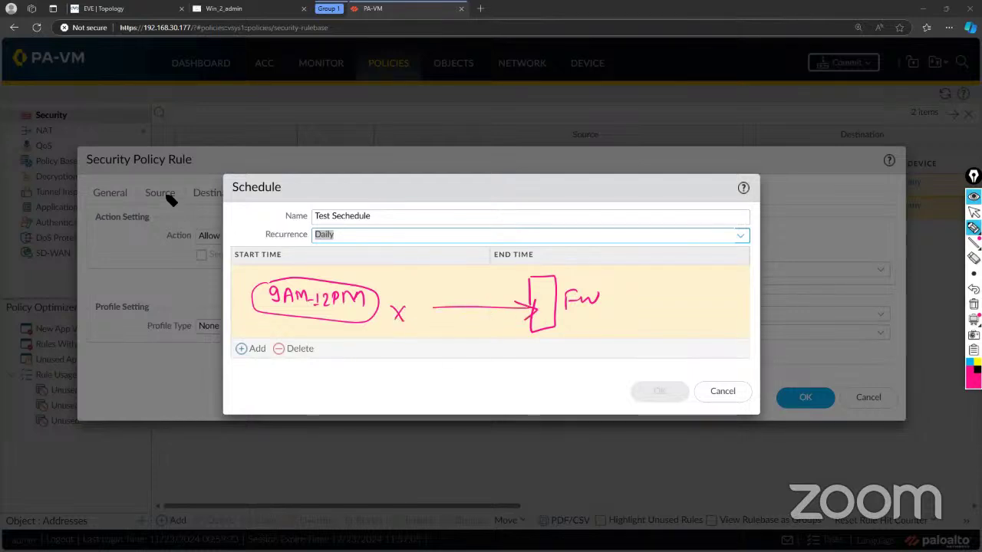
drag(132, 187, 221, 186)
drag(273, 330, 365, 323)
key(ctrl+shift+7)
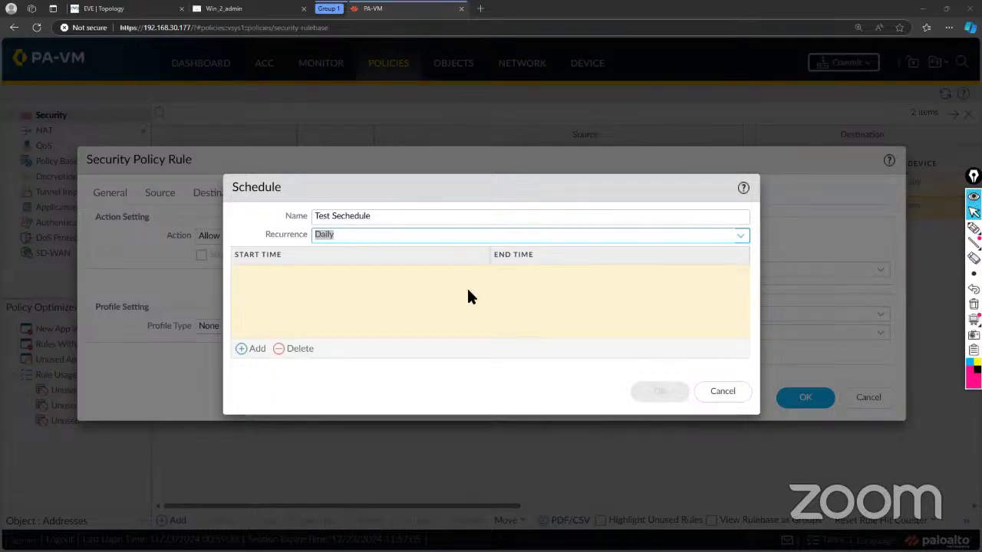
Step: Add a daily time window to the schedule with start time 09:00 and end time 12:00
click(434, 286)
click(254, 349)
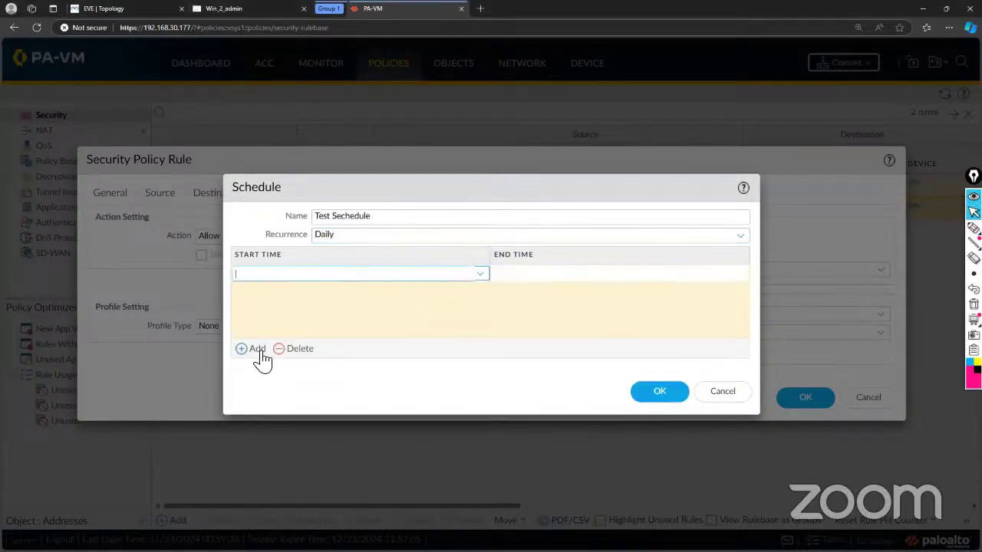
click(481, 278)
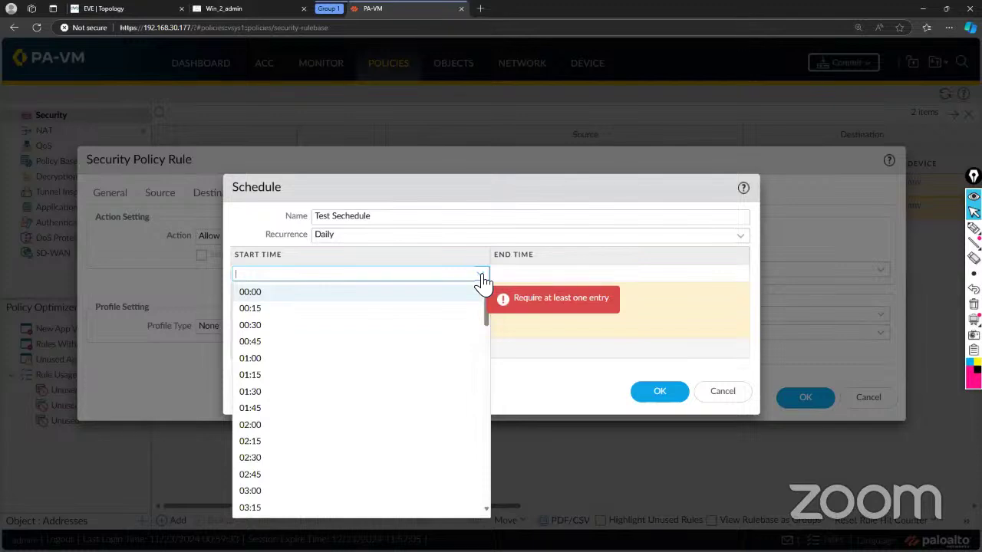
scroll(353, 409, down, 7)
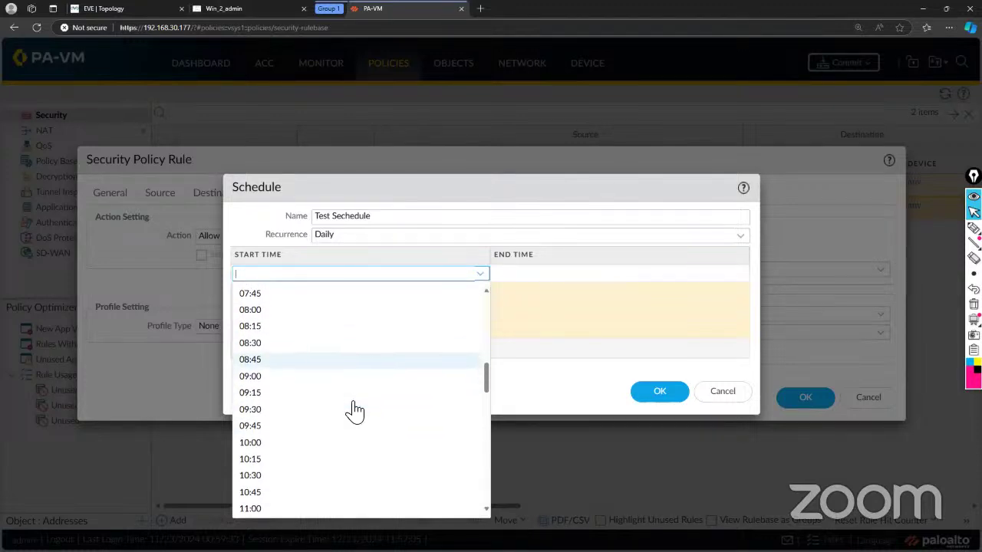
click(297, 377)
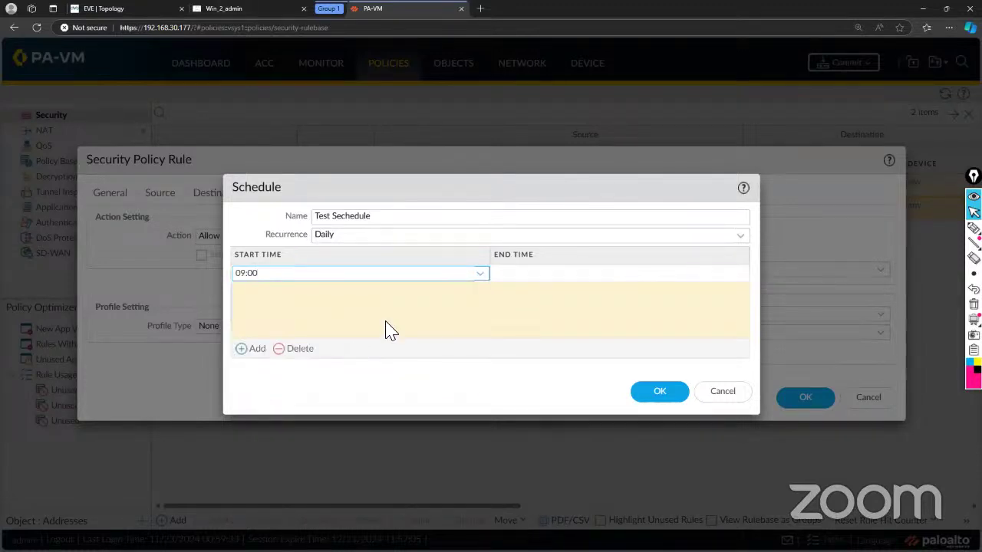
click(519, 275)
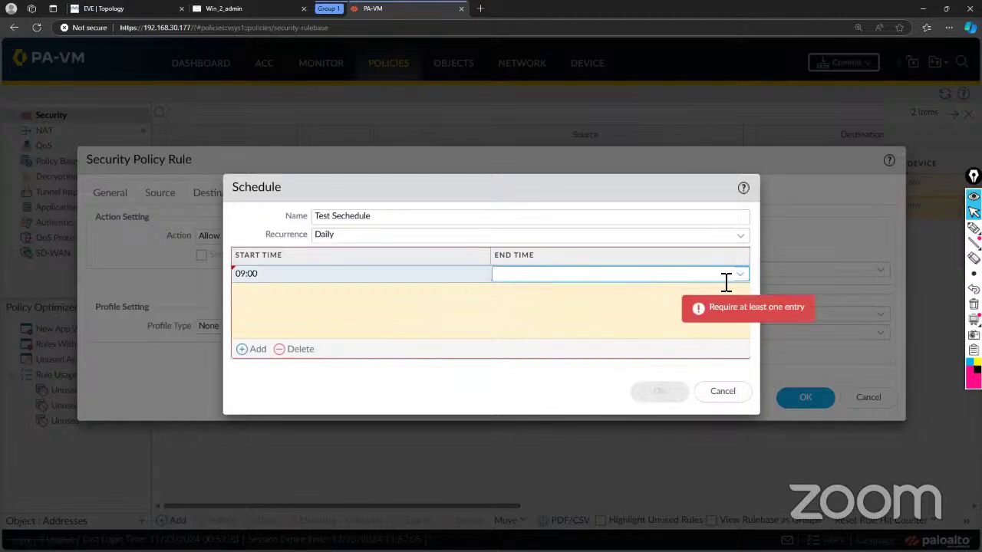
click(739, 276)
scroll(544, 441, down, 9)
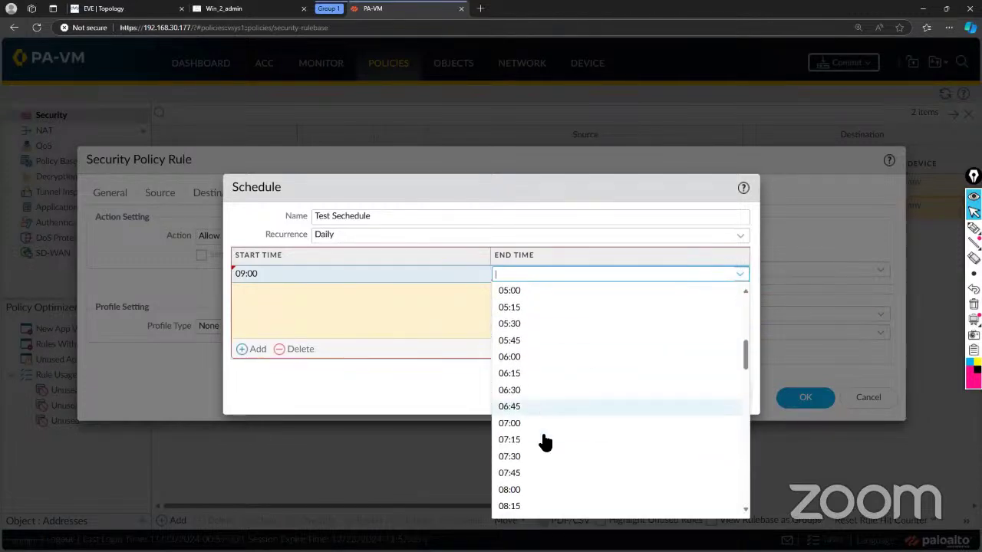
scroll(544, 443, down, 1)
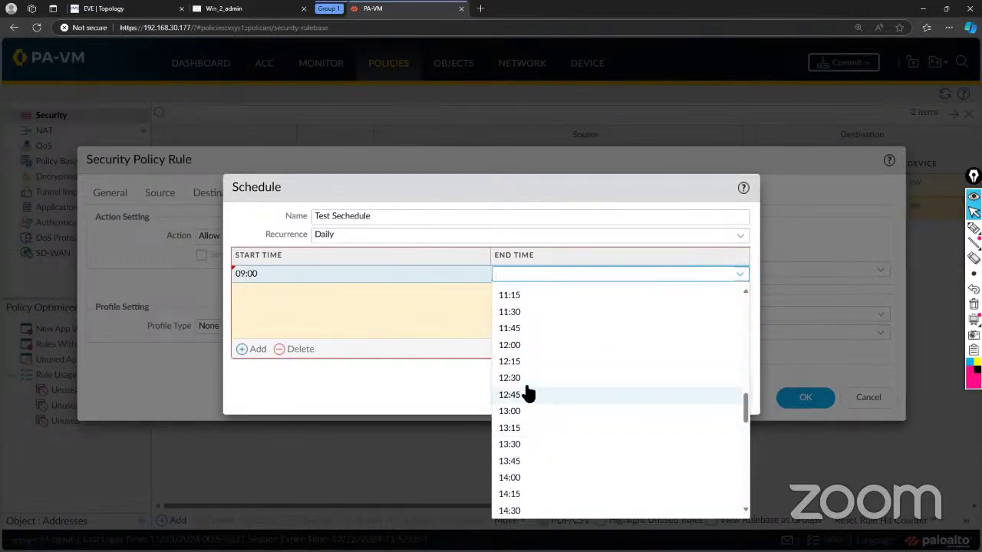
click(528, 347)
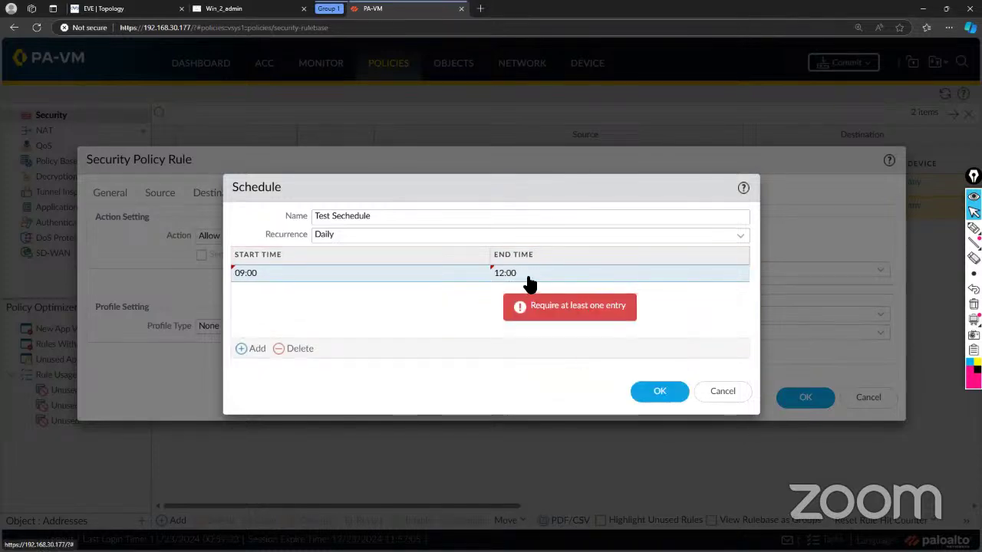
Step: Set the schedule's recurrence to Weekly and add two day entries, with the first one set to Monday
click(741, 242)
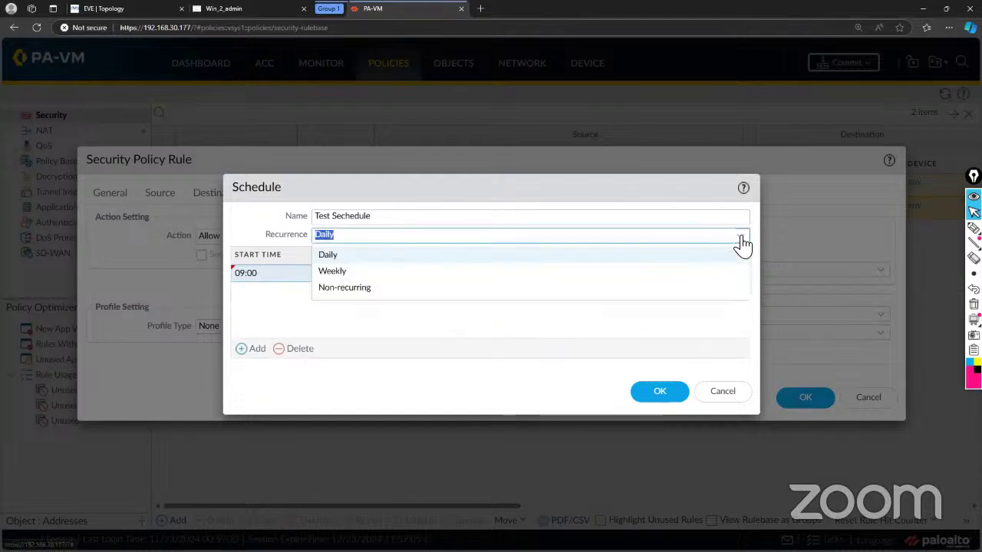
click(472, 273)
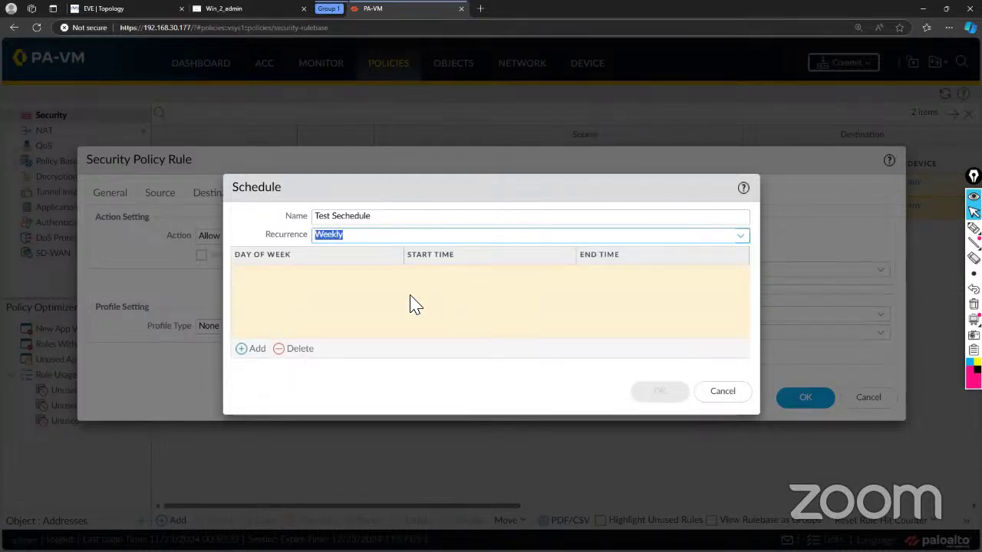
click(376, 295)
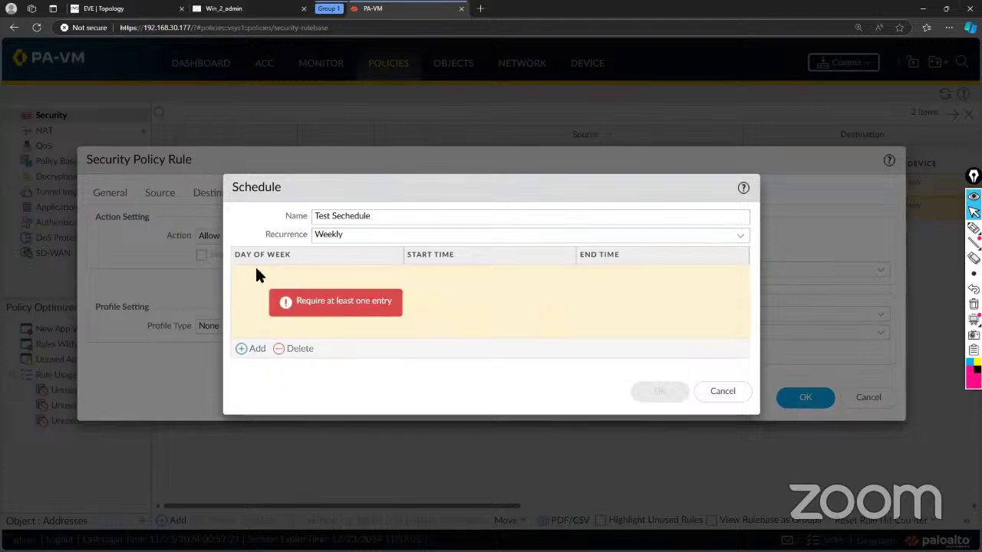
click(258, 350)
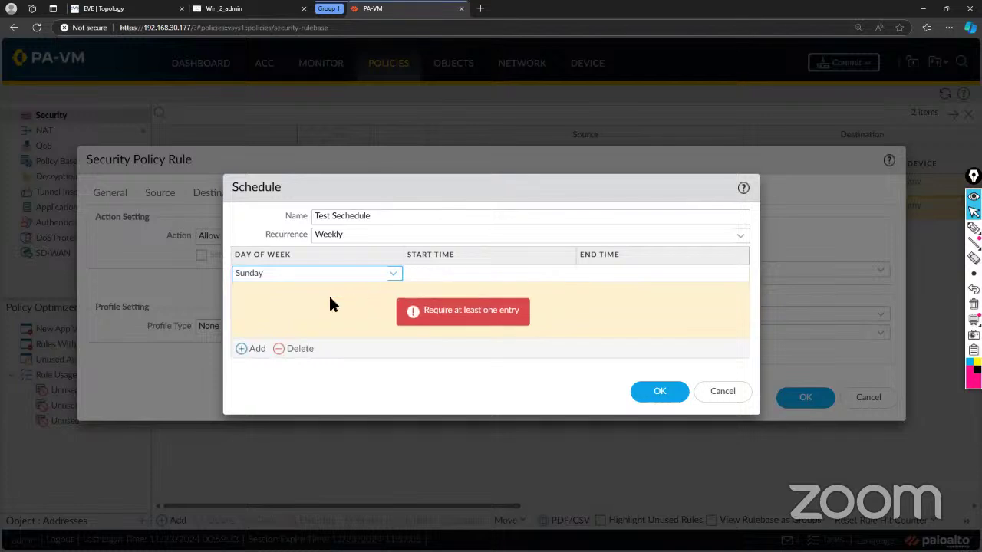
click(390, 278)
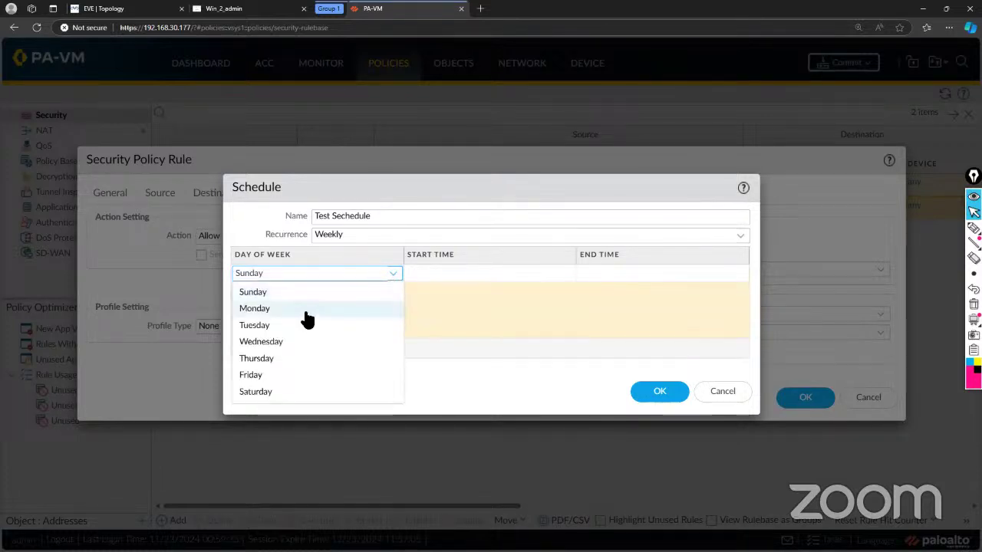
click(304, 311)
click(253, 350)
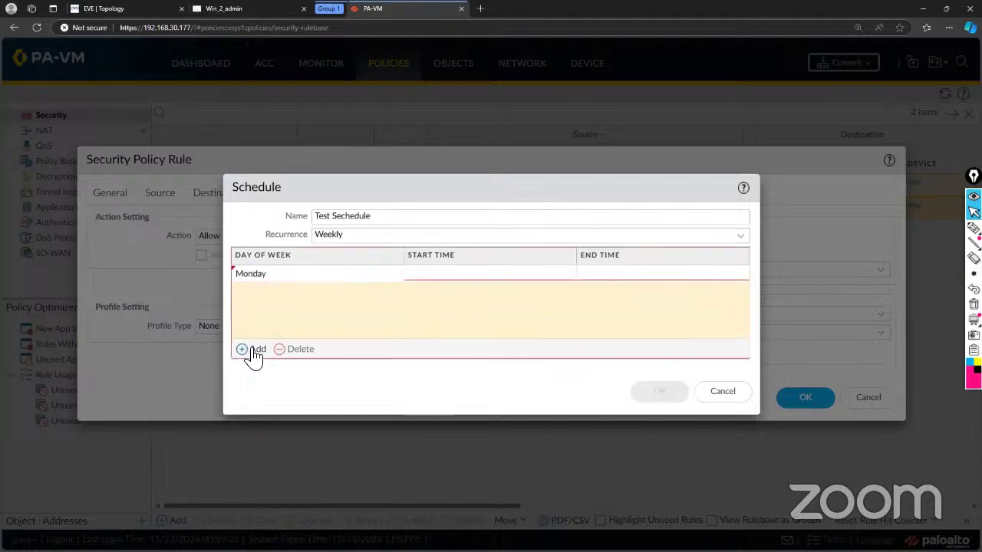
Step: Set the start time of the Monday entry to 09:00
click(450, 274)
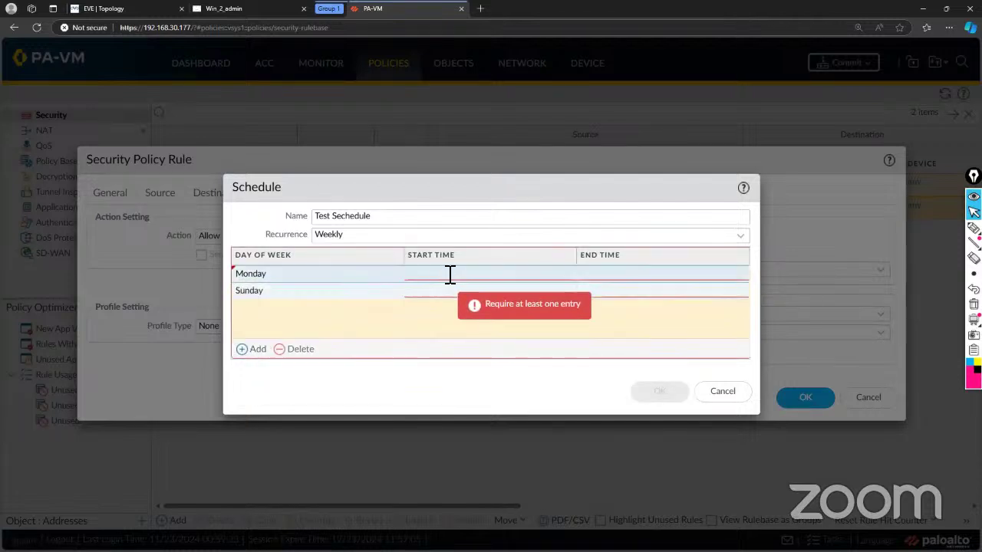
click(571, 276)
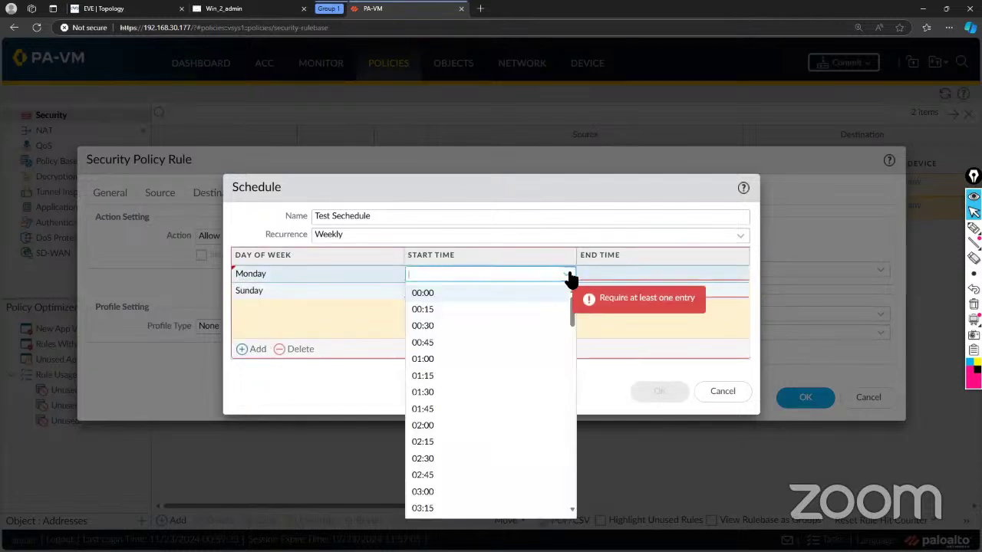
scroll(470, 399, down, 5)
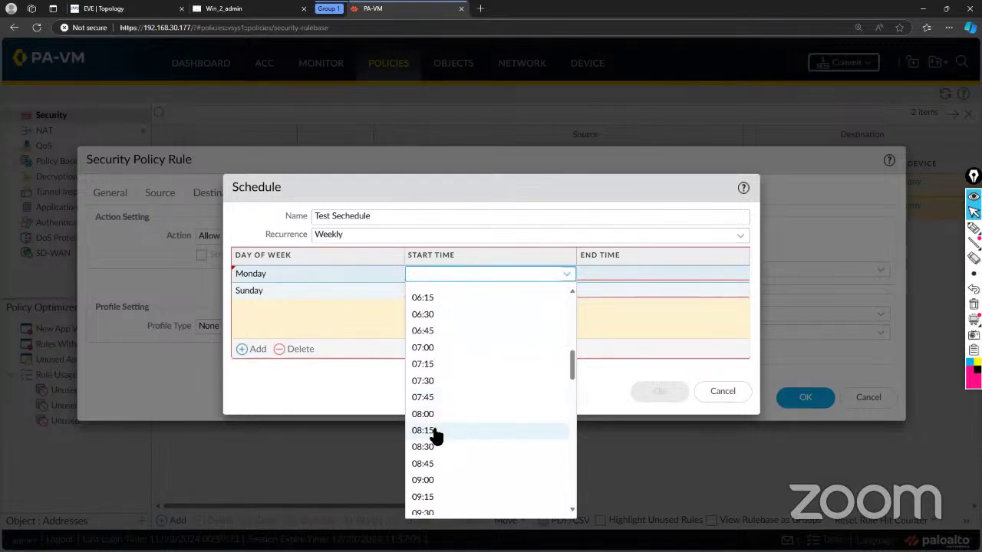
scroll(437, 441, down, 1)
click(442, 413)
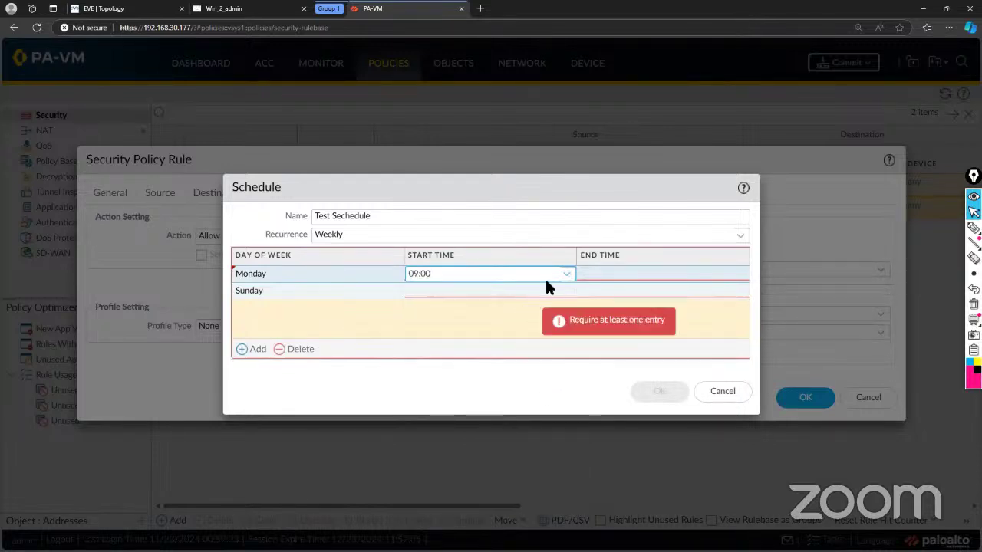
Step: Set the end time of the Monday entry to 12:00
click(613, 276)
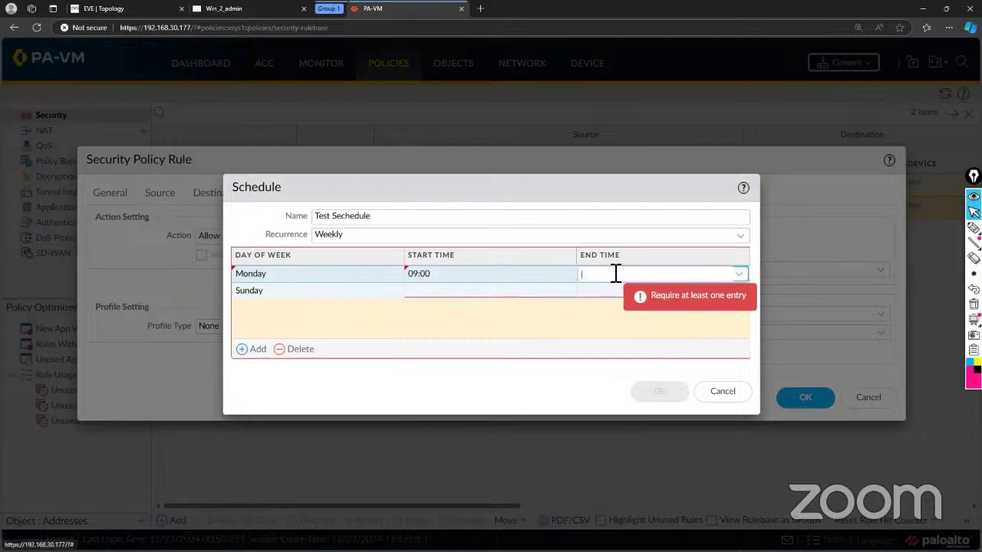
click(739, 276)
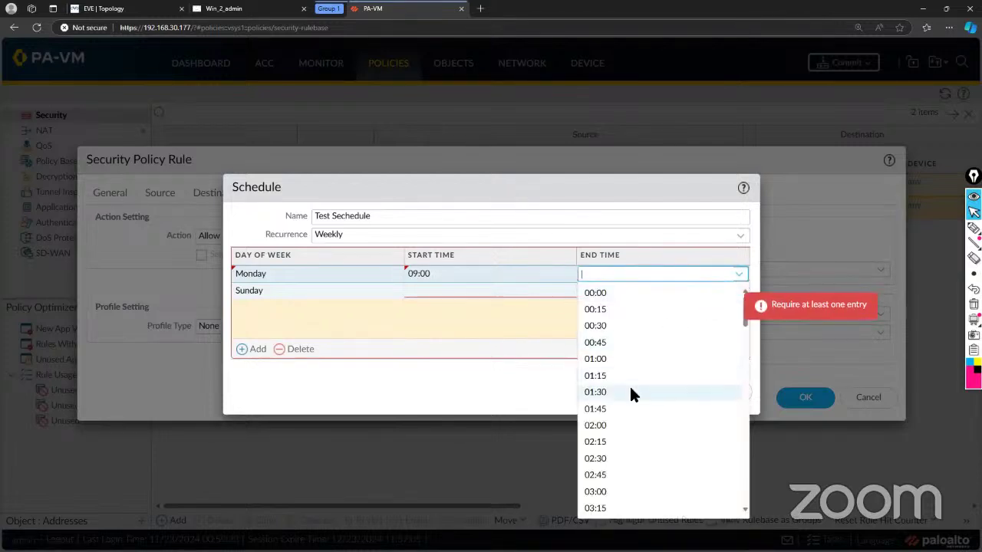
scroll(629, 391, down, 5)
scroll(623, 403, down, 5)
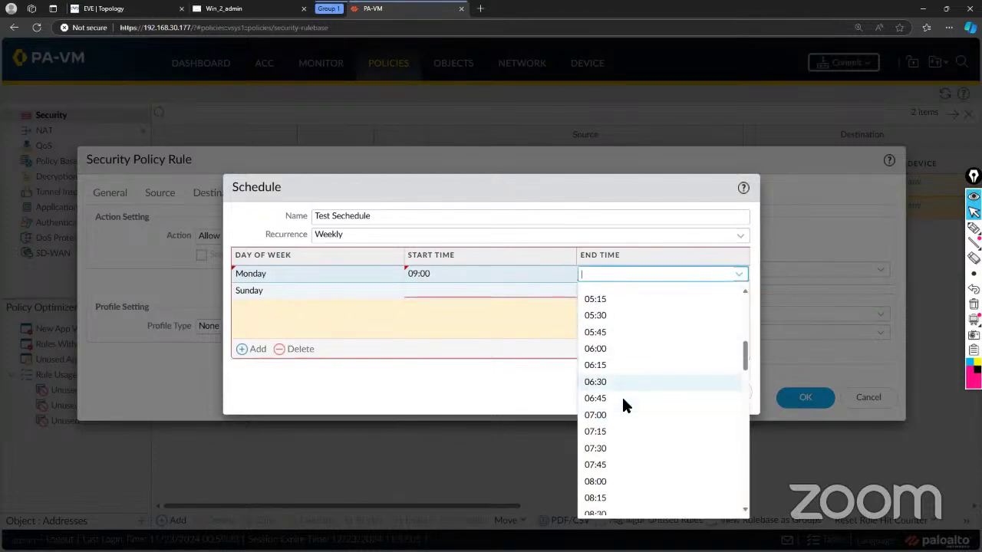
scroll(623, 405, down, 1)
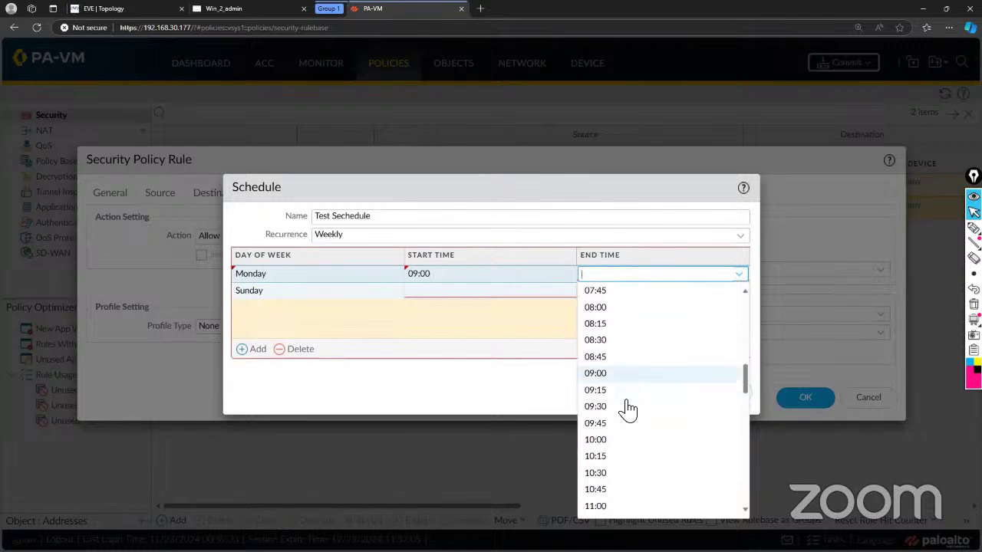
scroll(626, 407, down, 3)
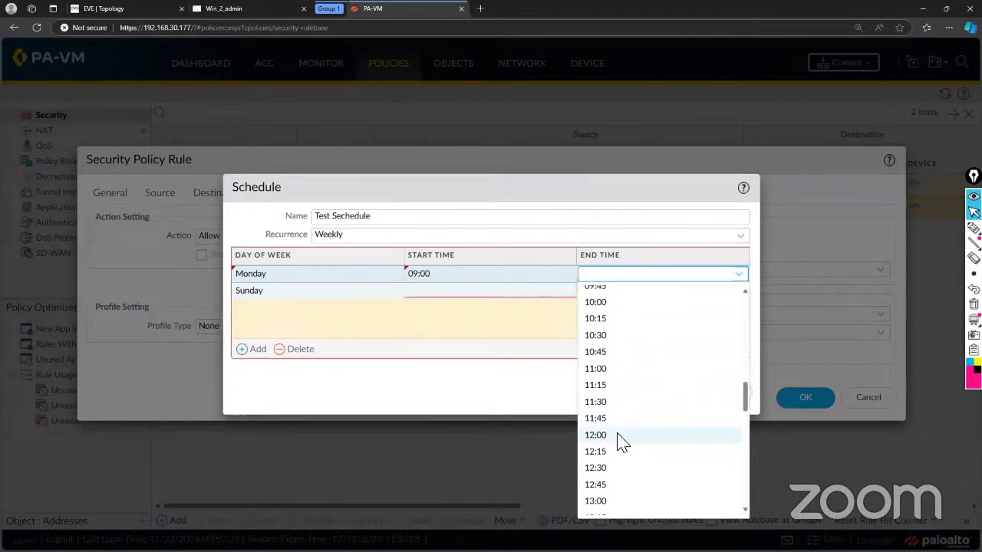
click(619, 436)
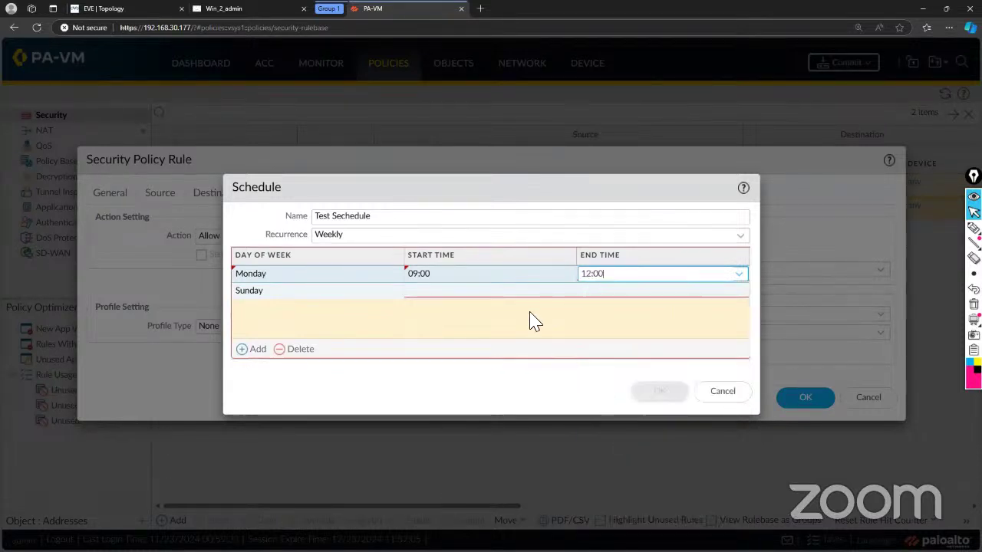
Step: Change the day of the second weekly entry to Tuesday
click(307, 296)
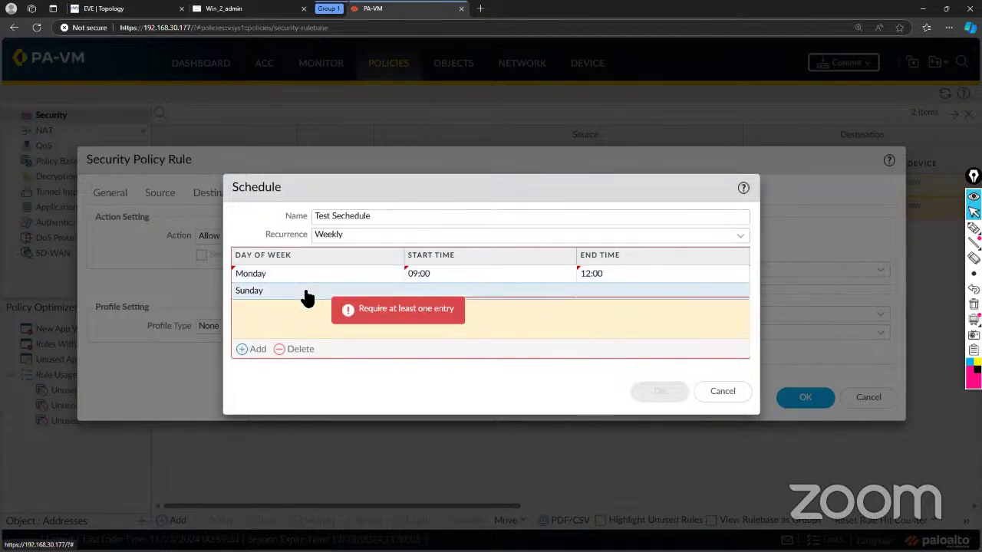
click(396, 294)
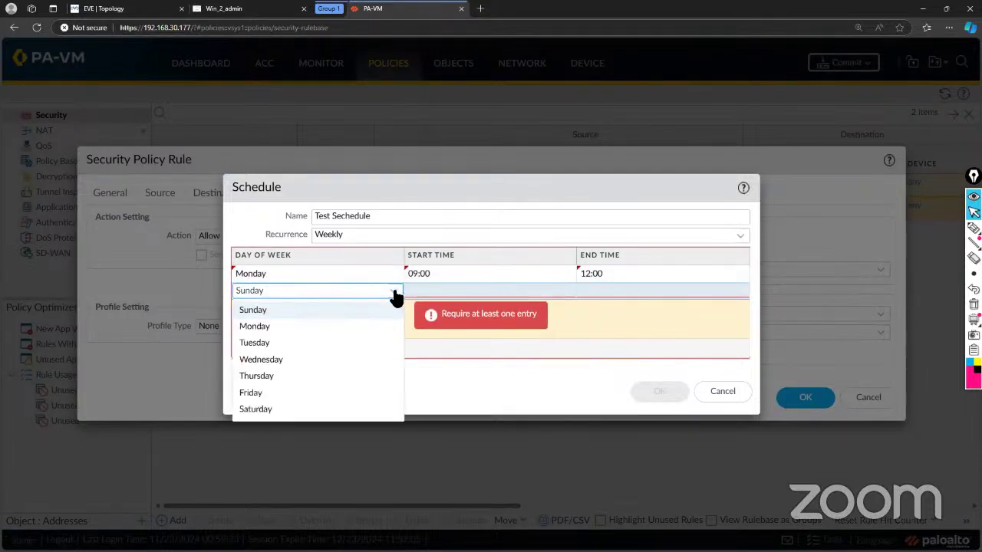
click(305, 343)
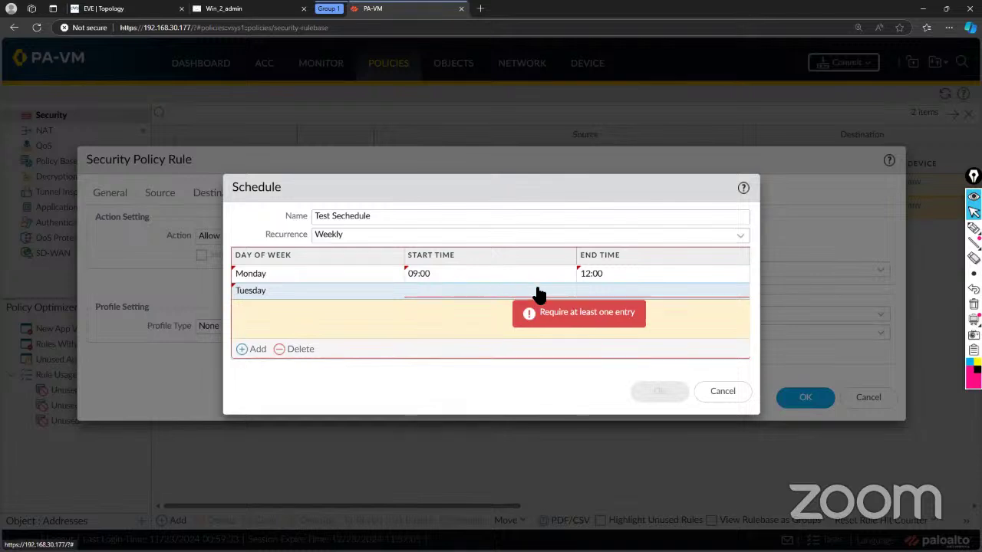
Step: Set the start time of the Tuesday entry to 14:00
click(563, 296)
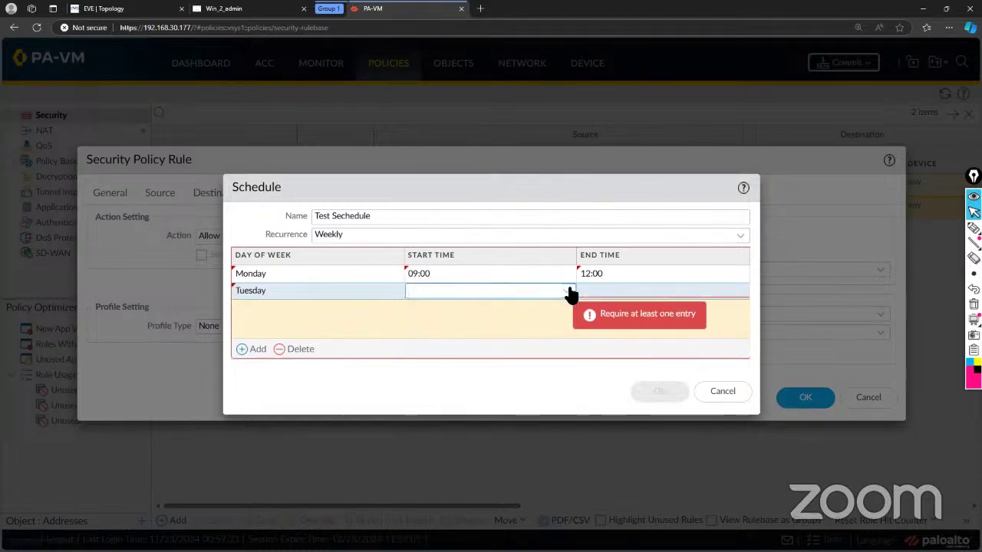
click(571, 295)
scroll(465, 502, down, 5)
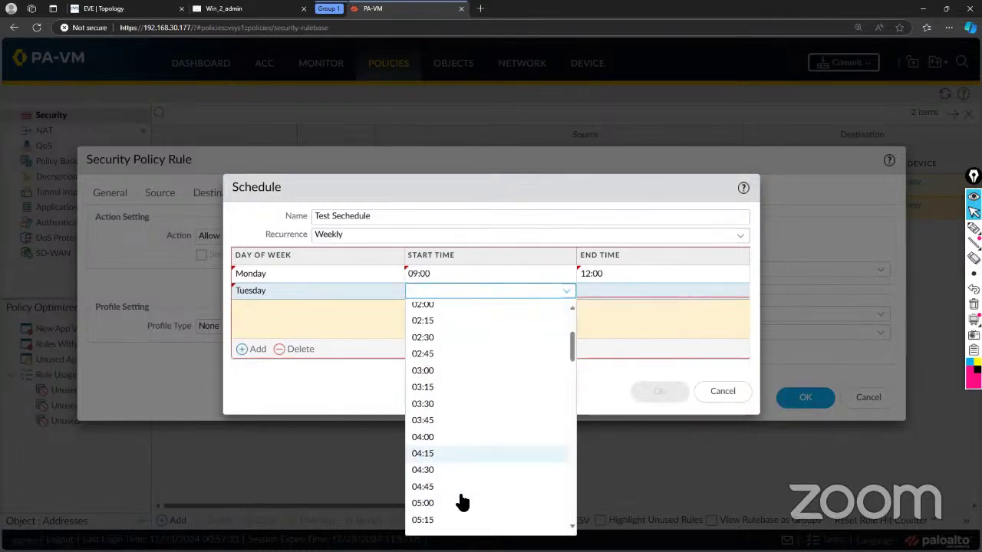
scroll(462, 505, down, 5)
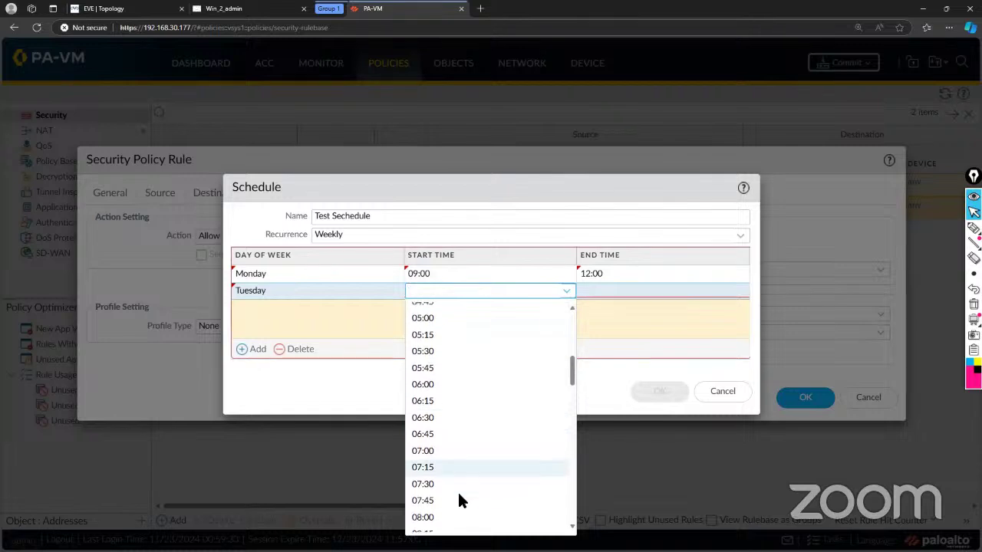
scroll(460, 502, down, 5)
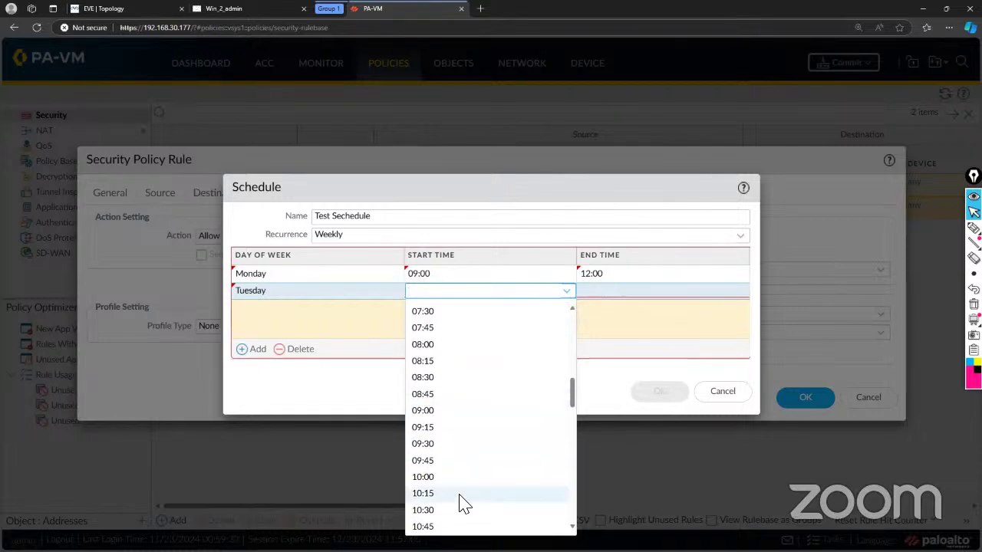
scroll(465, 503, down, 4)
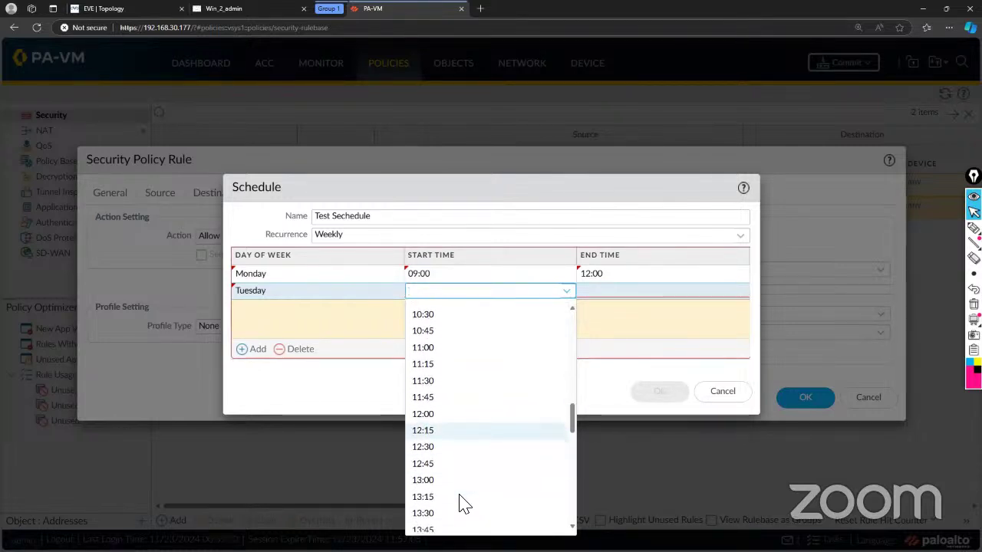
scroll(461, 499, down, 3)
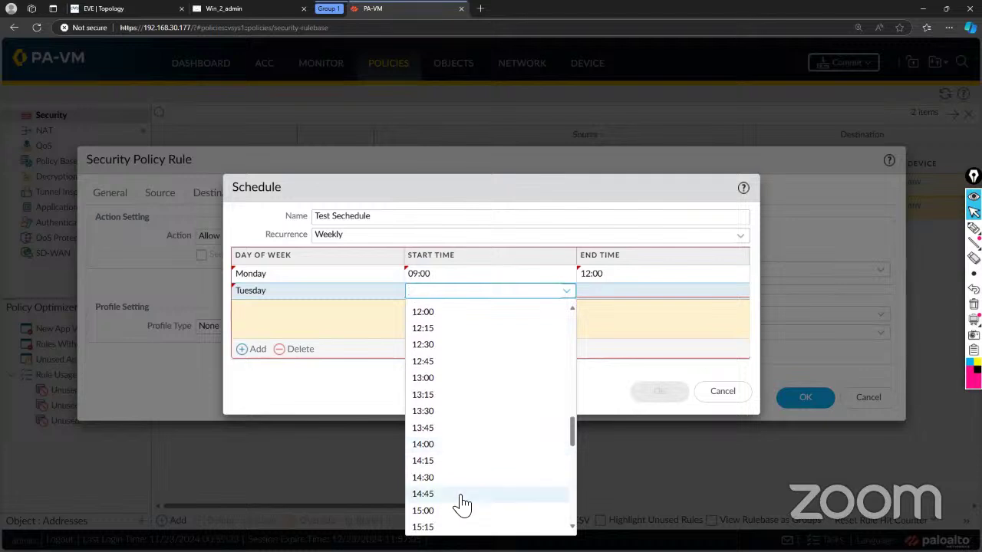
click(438, 447)
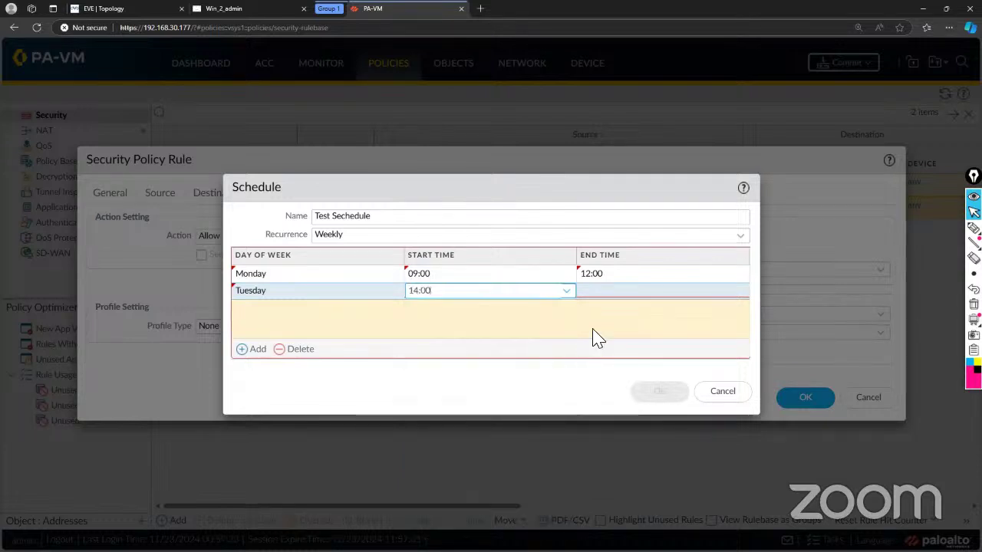
Step: Set the end time of the Tuesday entry to 16:00
click(626, 294)
click(739, 292)
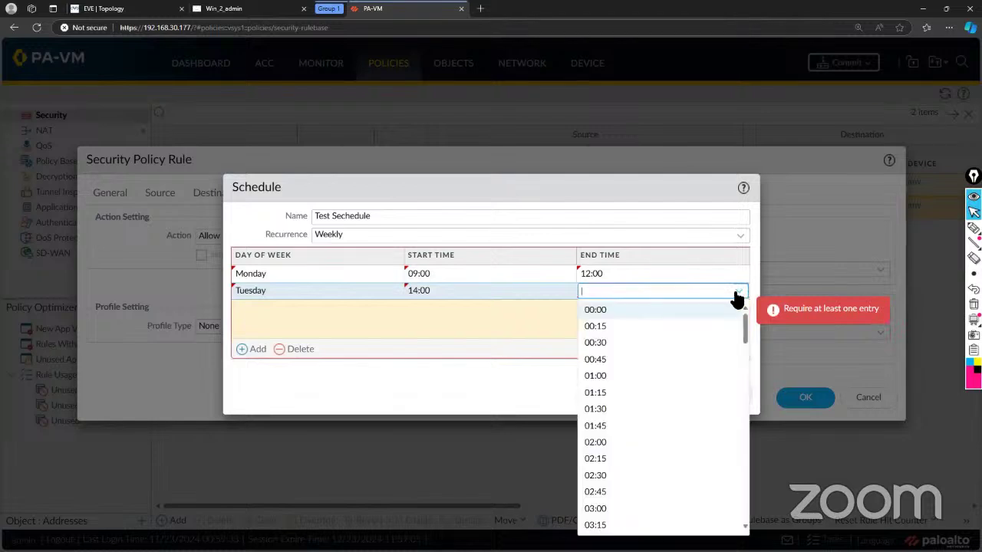
scroll(596, 456, down, 10)
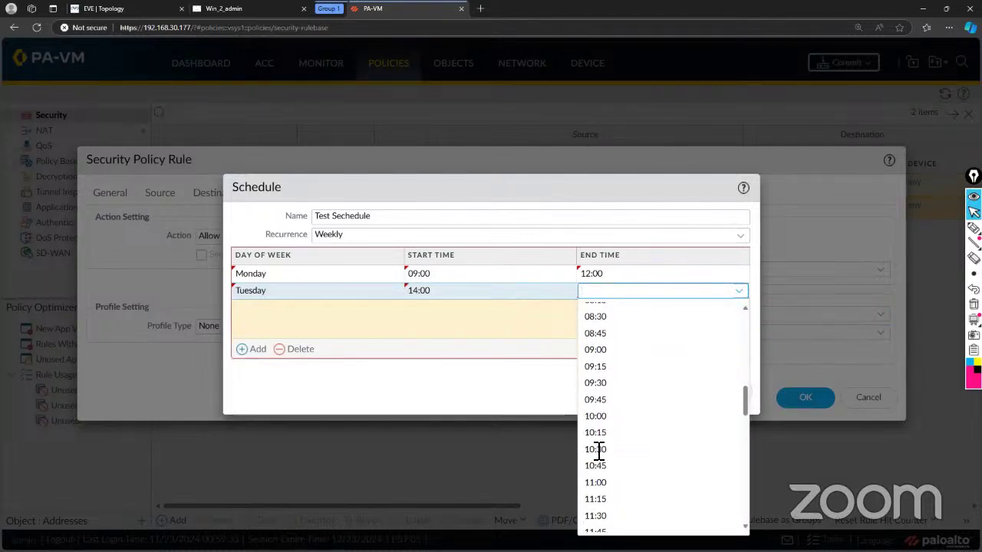
scroll(597, 456, down, 4)
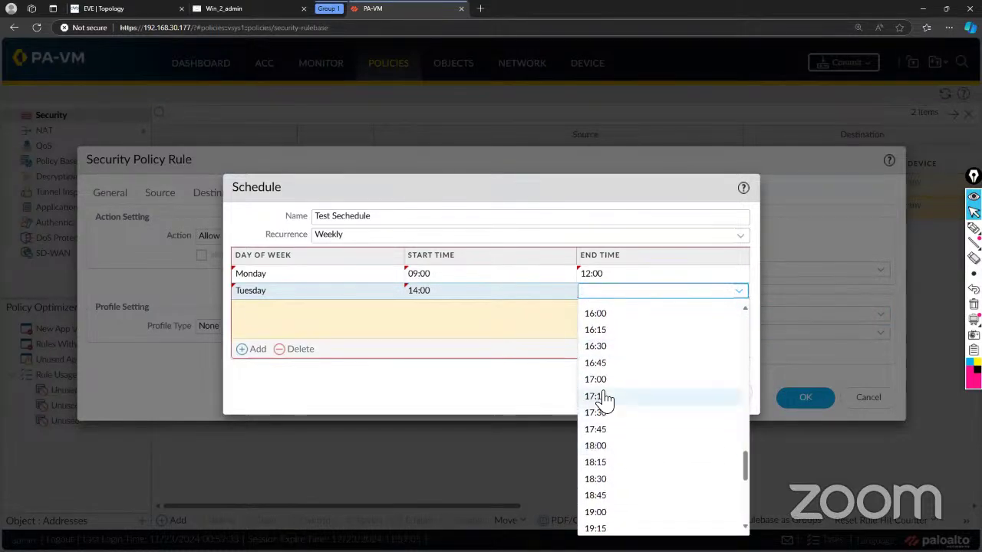
click(606, 315)
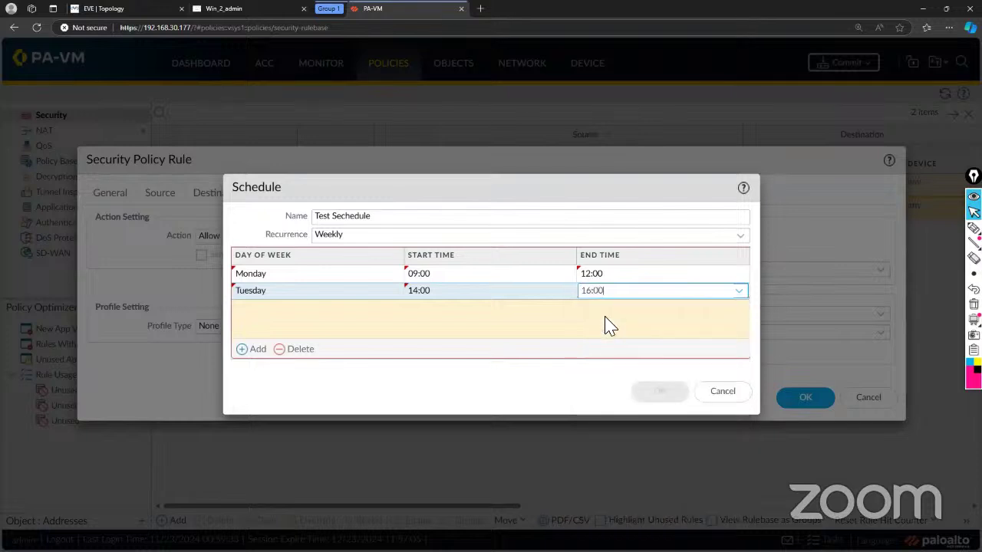
click(560, 328)
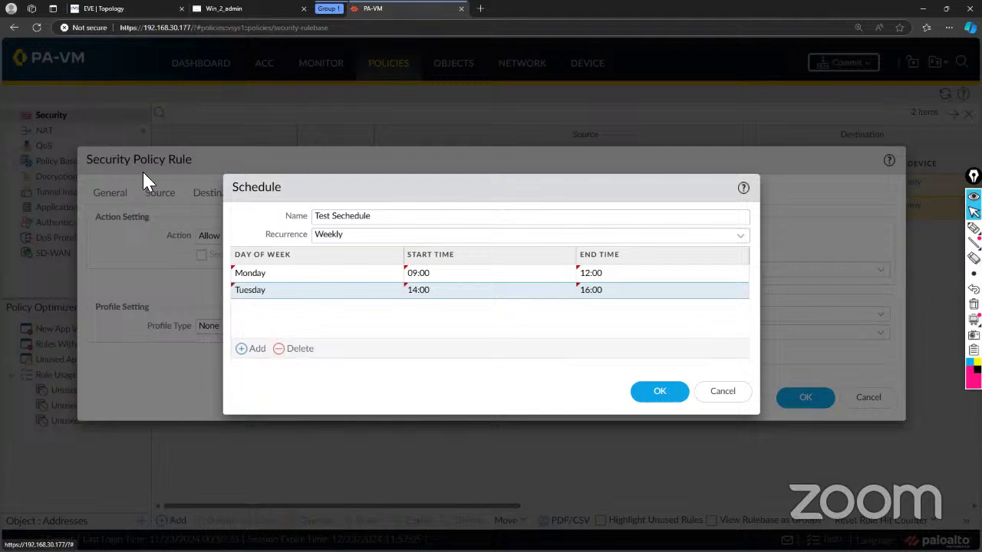
Step: Change the schedule's recurrence to Non-recurring and add an entry with start date 2024/11/23
click(743, 238)
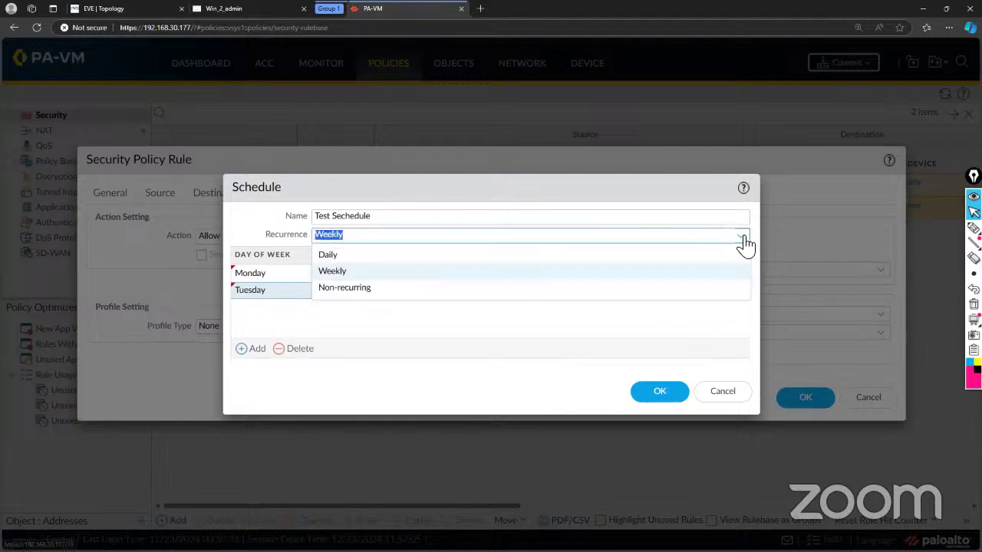
click(591, 290)
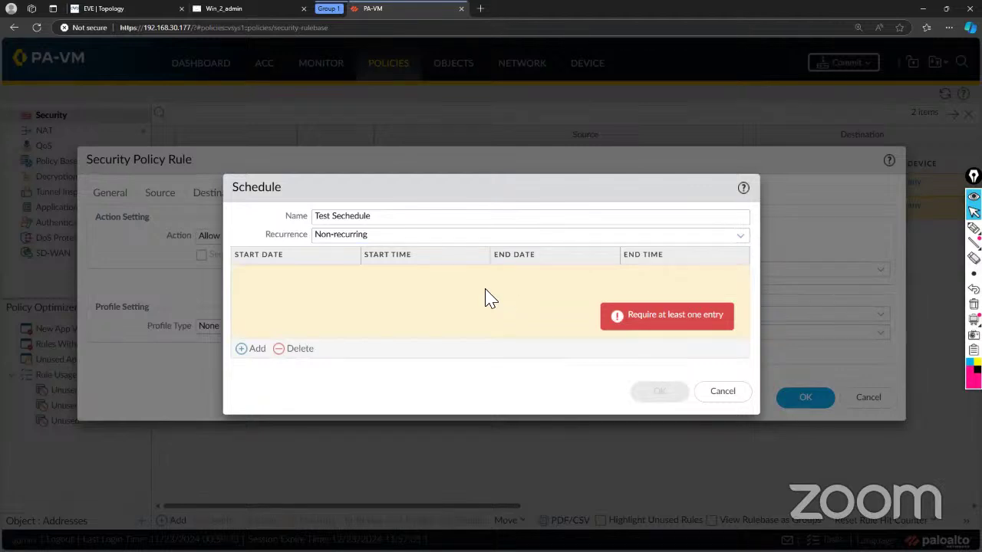
click(261, 349)
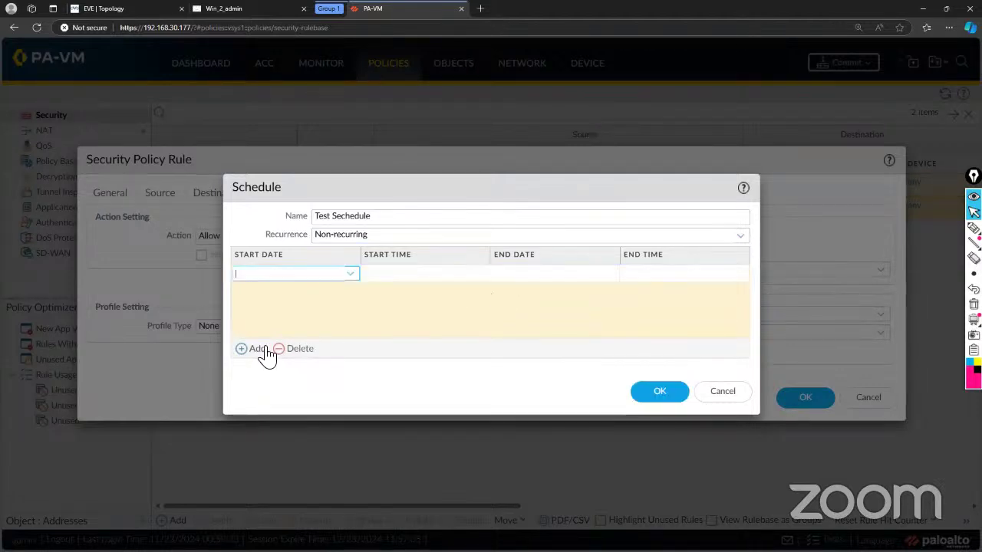
click(351, 276)
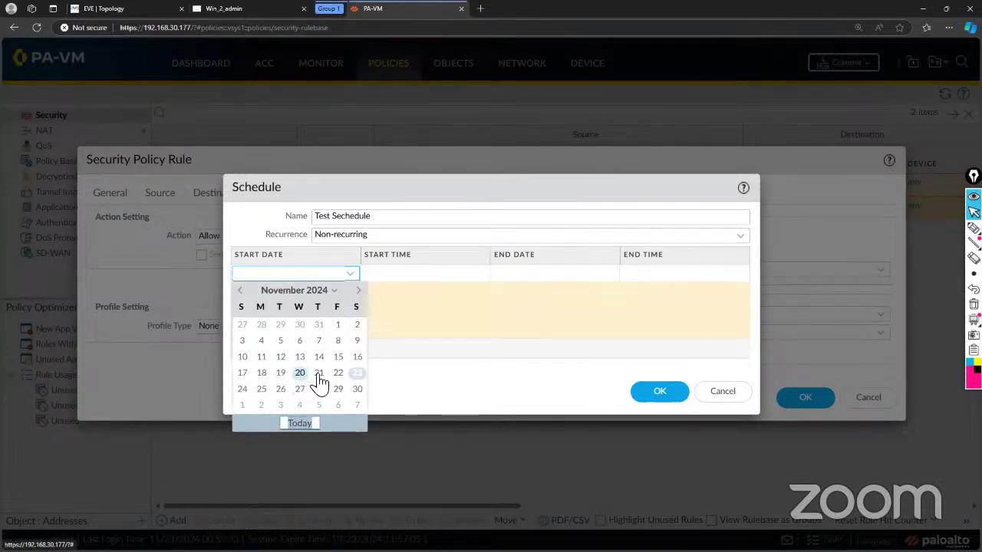
click(356, 376)
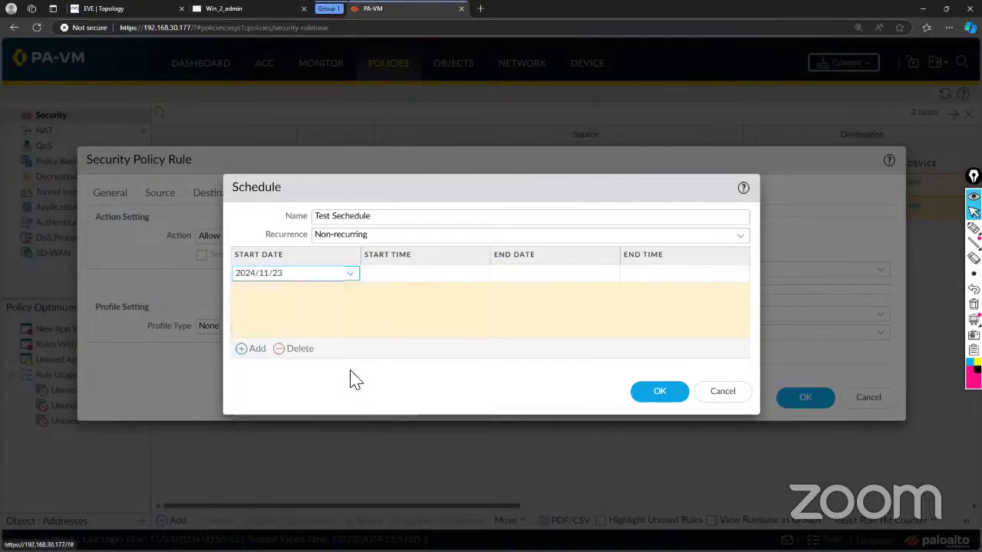
click(375, 326)
Step: Set the start time of the non-recurring entry to 21:00
click(389, 276)
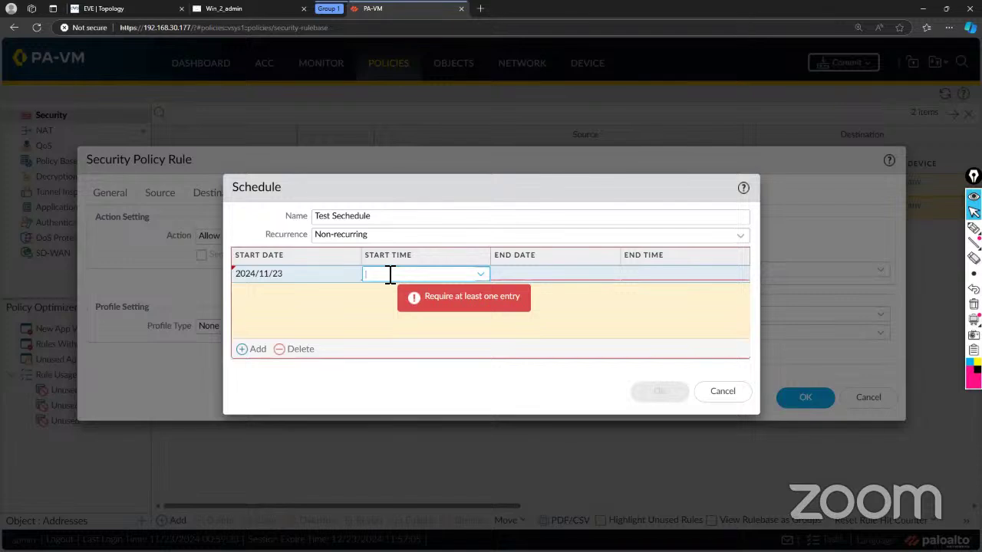
text(21)
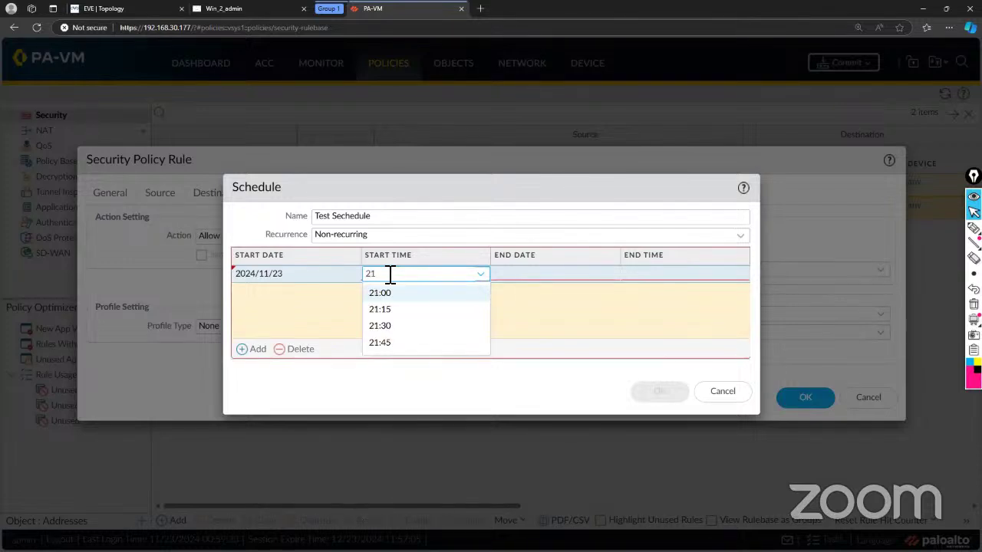
text(:00)
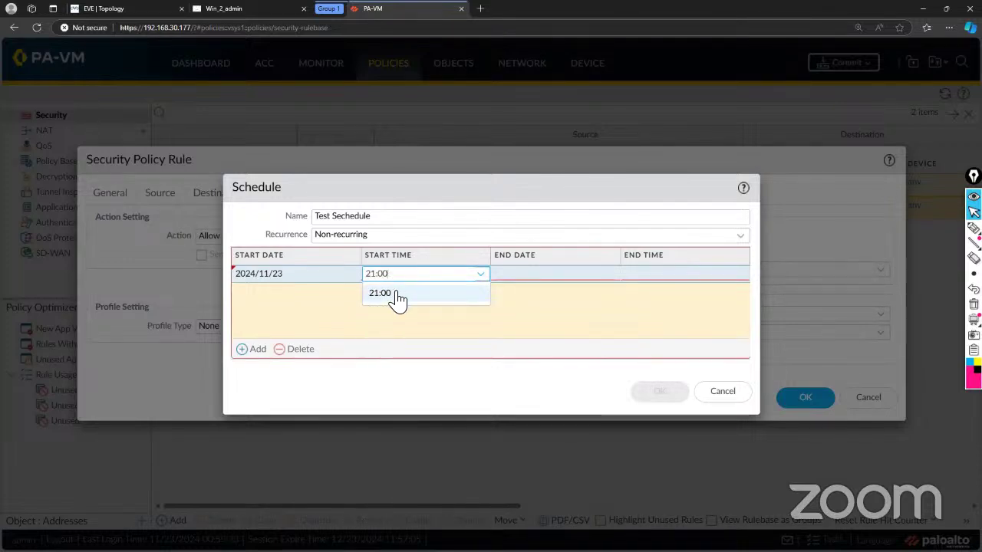
click(395, 294)
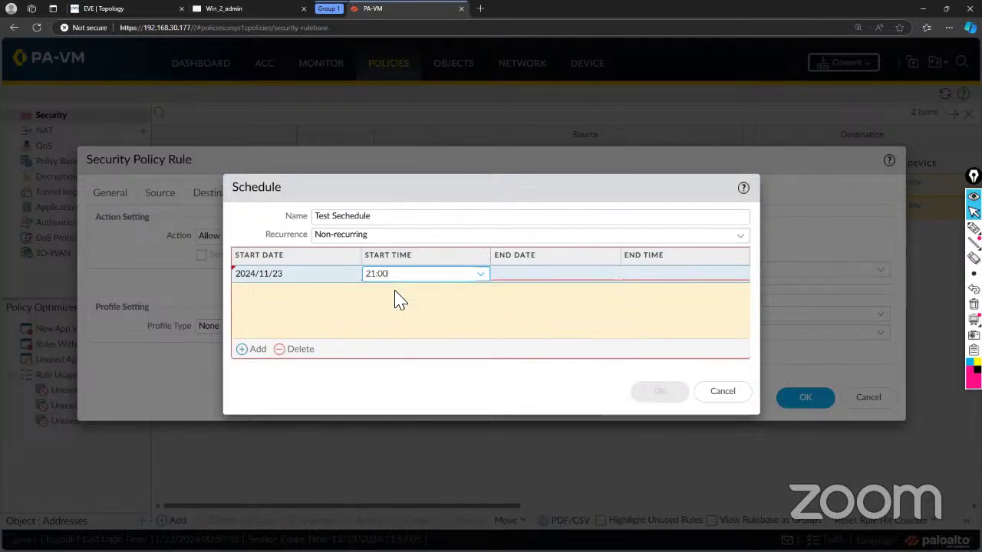
Step: Set the end date of the non-recurring entry to 2024/11/25 and its end time to 18:00
click(529, 274)
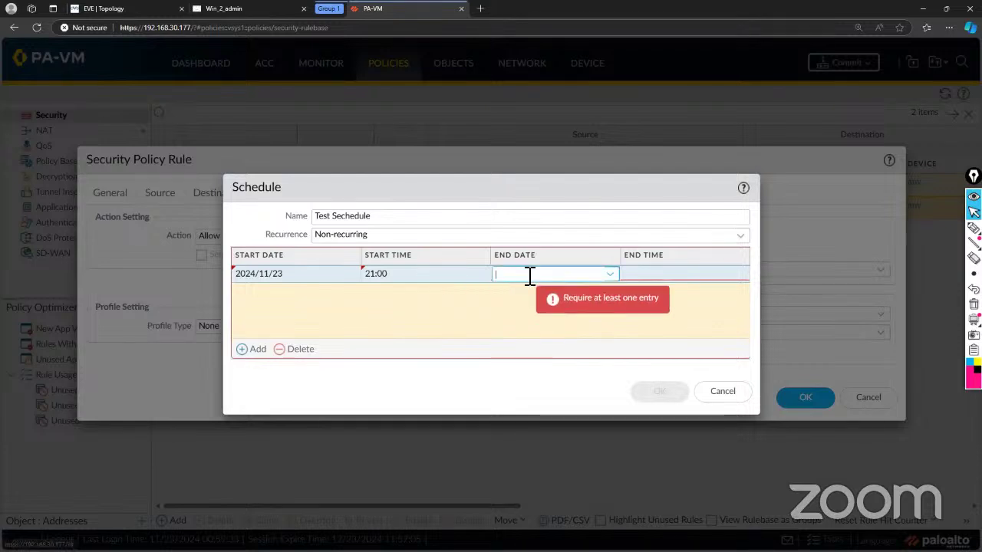
click(612, 276)
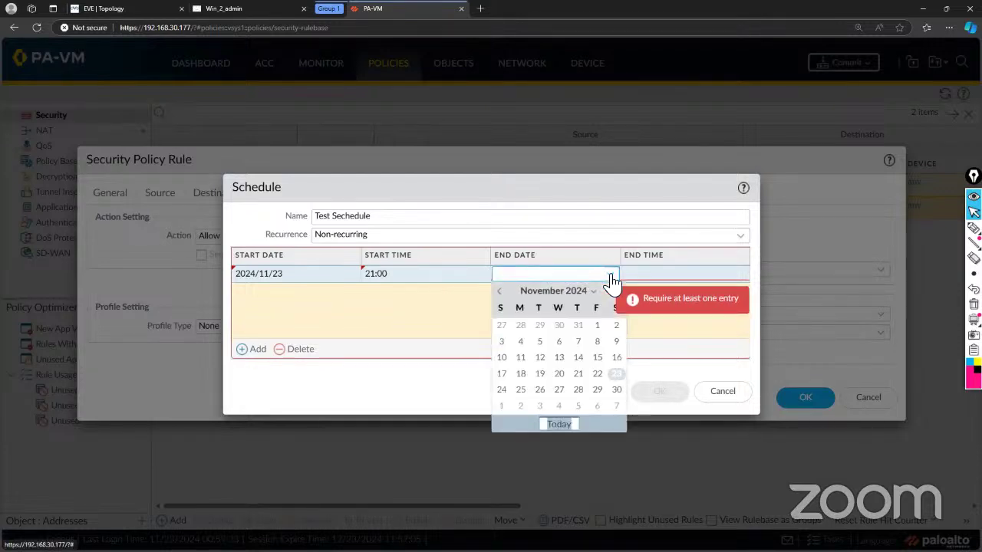
click(520, 391)
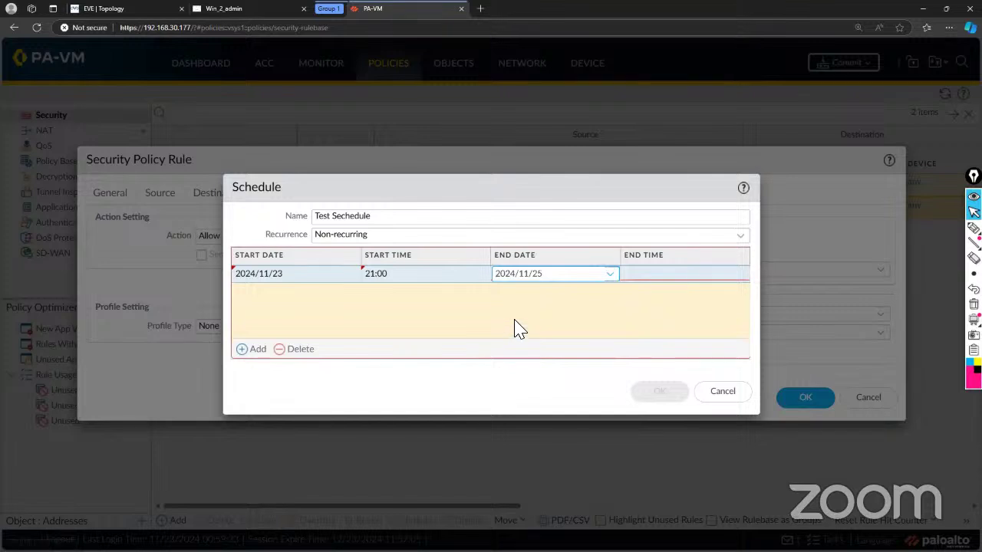
click(685, 275)
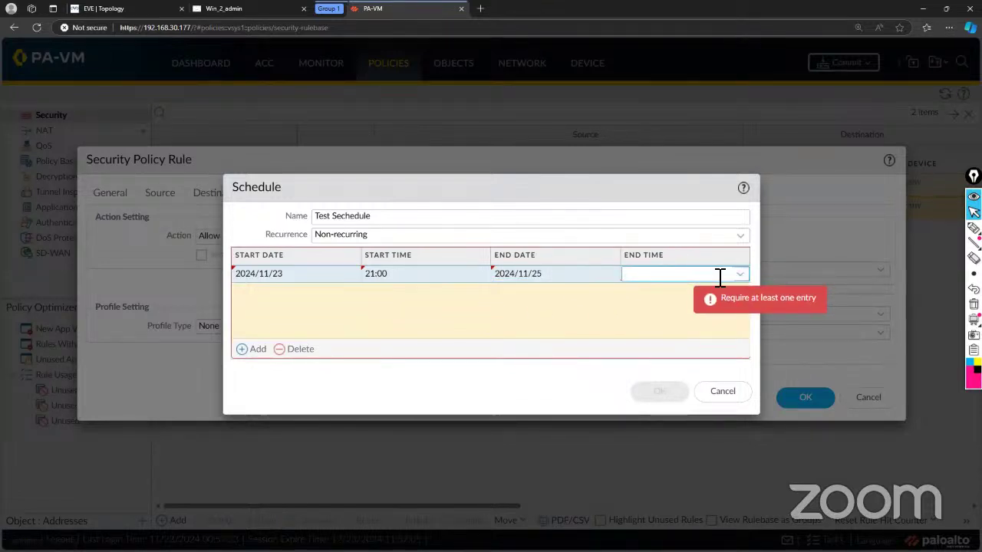
text(18:00)
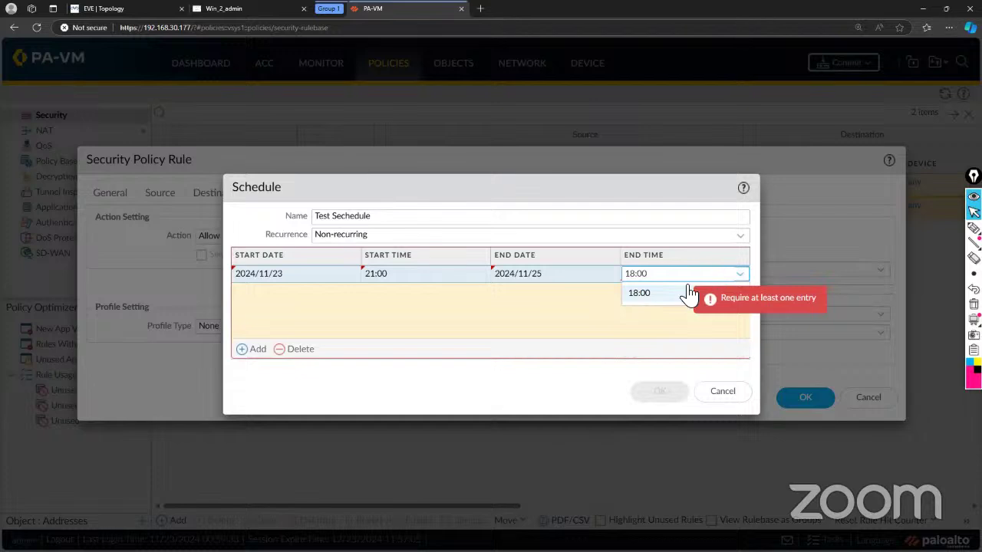
click(591, 310)
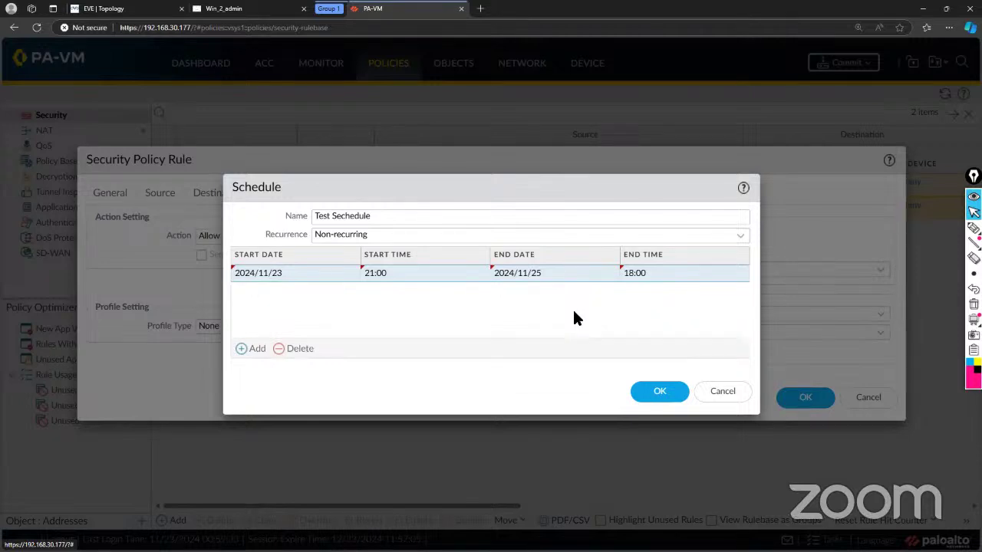
Step: Save the schedule and the security policy rule that uses it, and view the rule's options in the rulebase
click(666, 402)
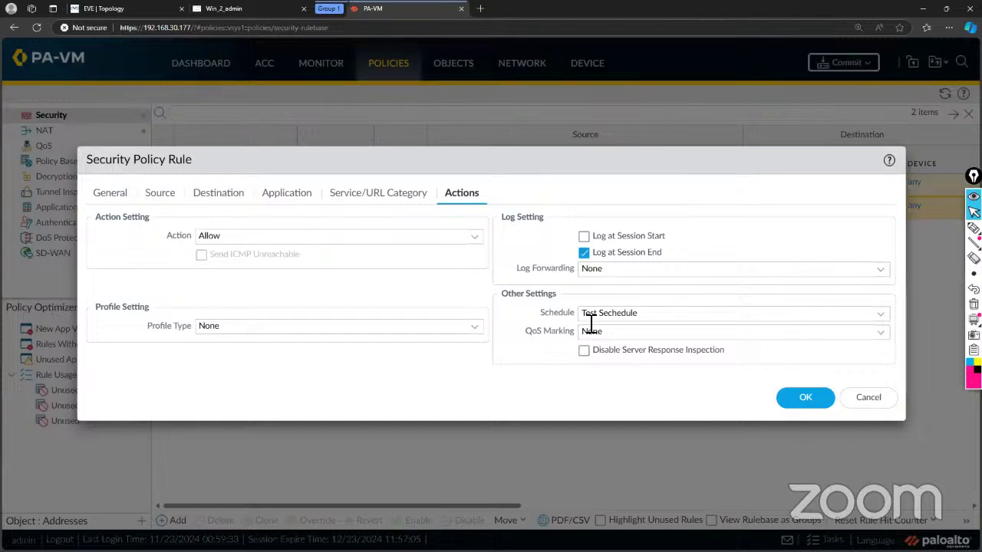
click(804, 399)
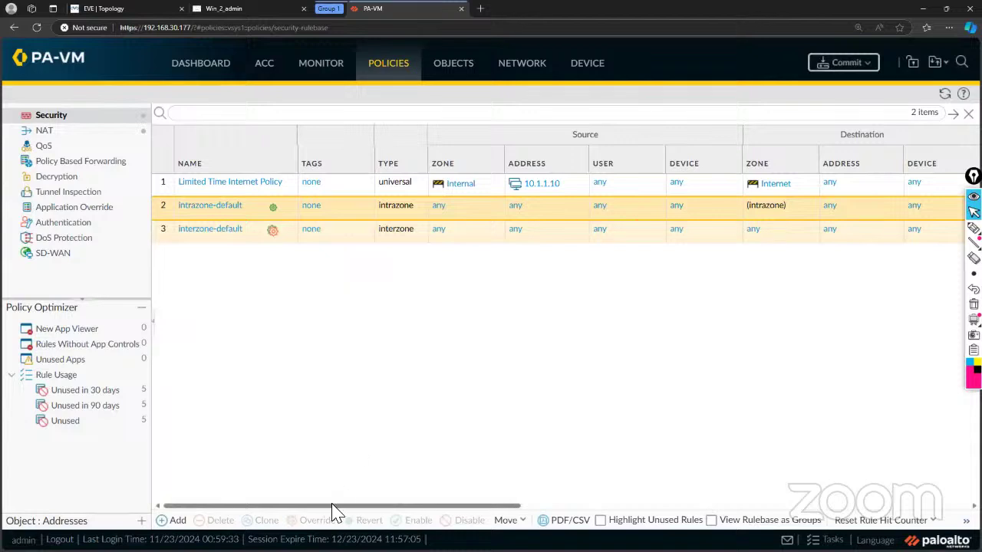
drag(344, 508, 444, 508)
scroll(572, 516, right, 5)
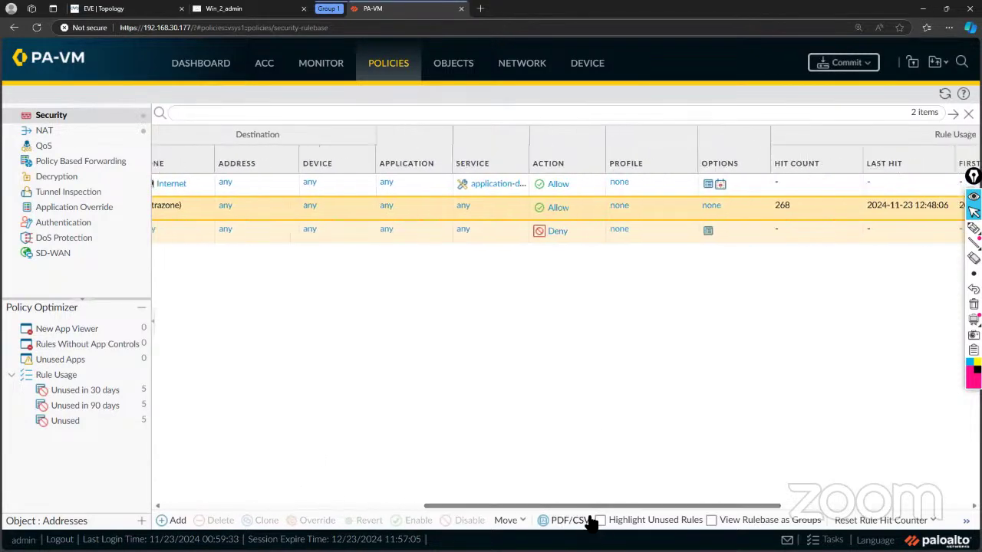
mouse_move(719, 187)
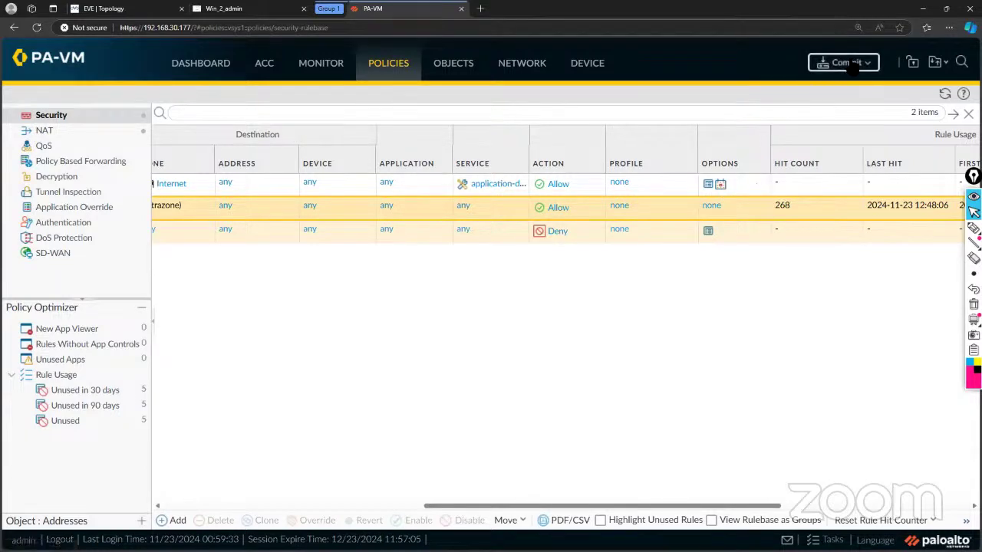
Step: Commit the policy and shared object changes made by admin to the firewall, and close the commit status
click(852, 64)
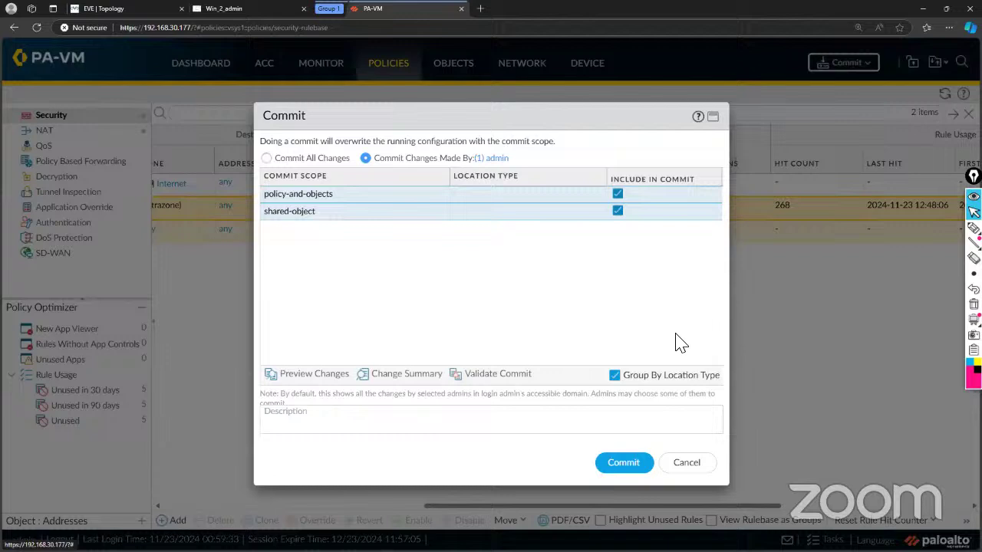
click(634, 468)
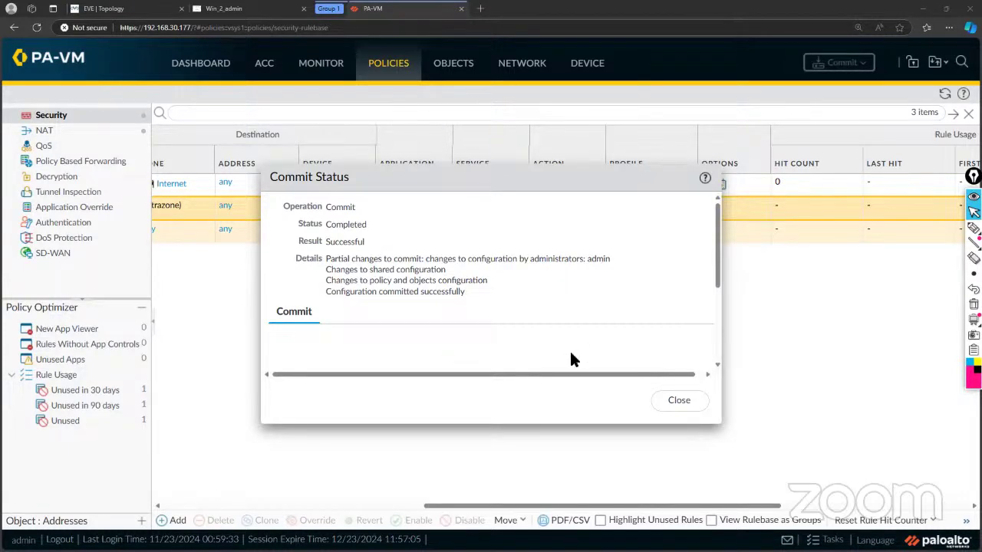
click(675, 405)
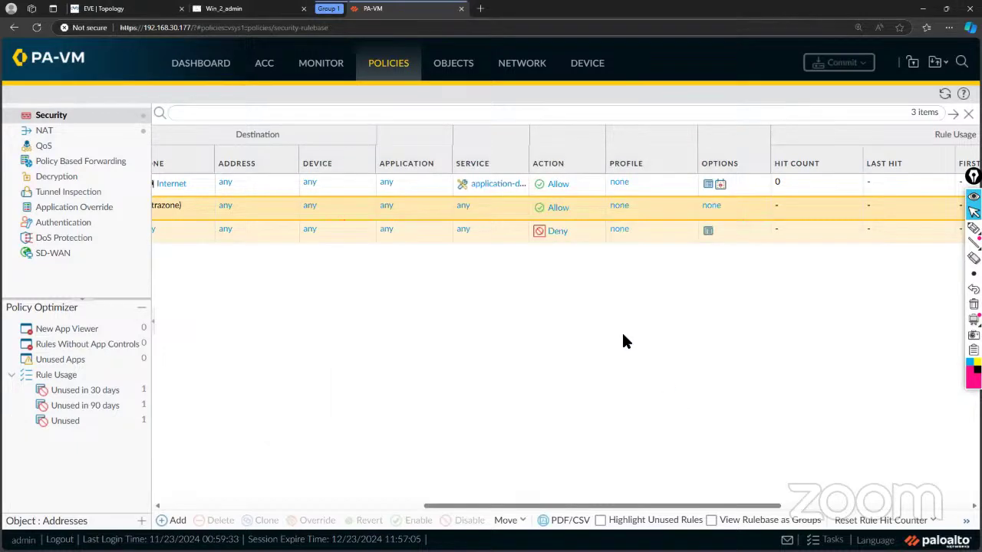
scroll(623, 342, left, 10)
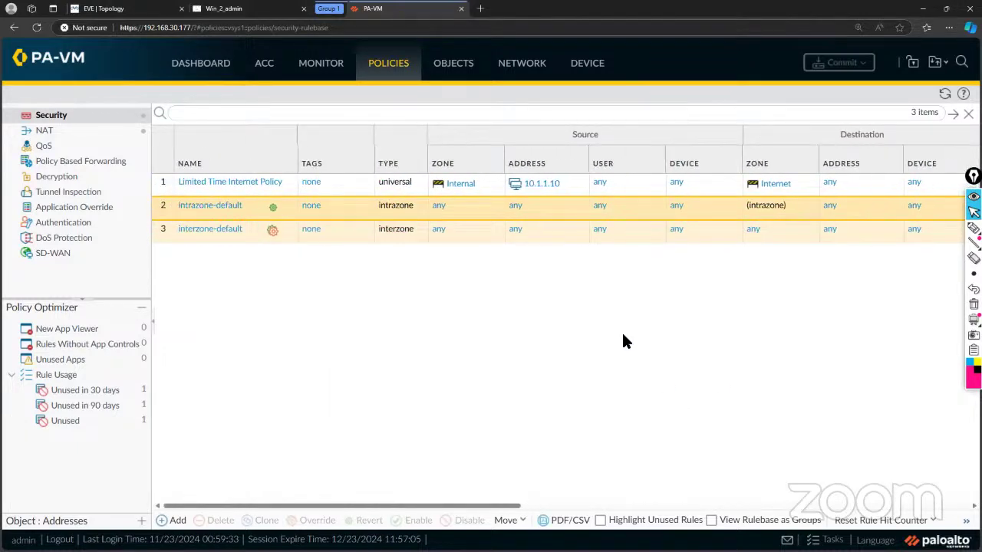
Step: Check the firewall's system time in the dashboard's general information and refresh the dashboard
click(204, 71)
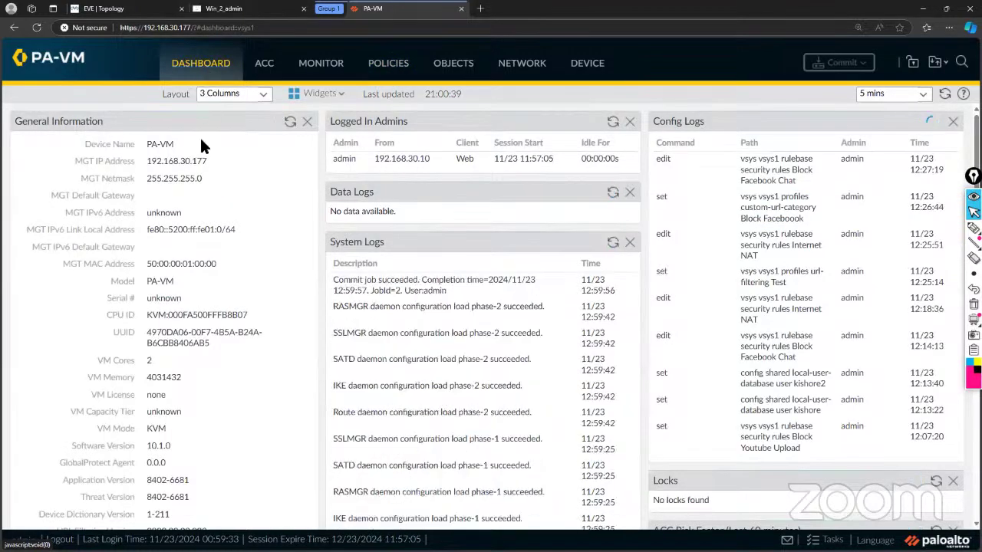
scroll(198, 257, down, 2)
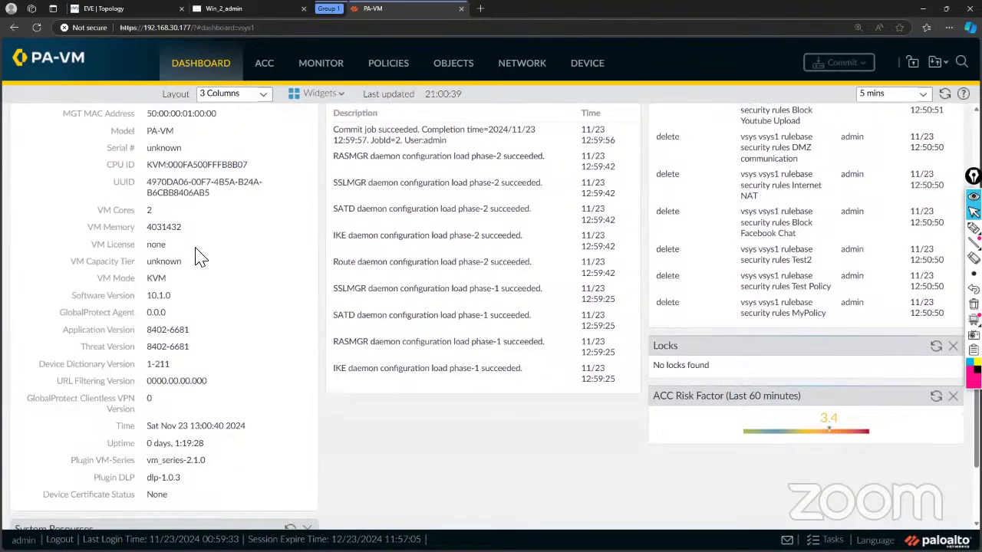
scroll(198, 257, down, 1)
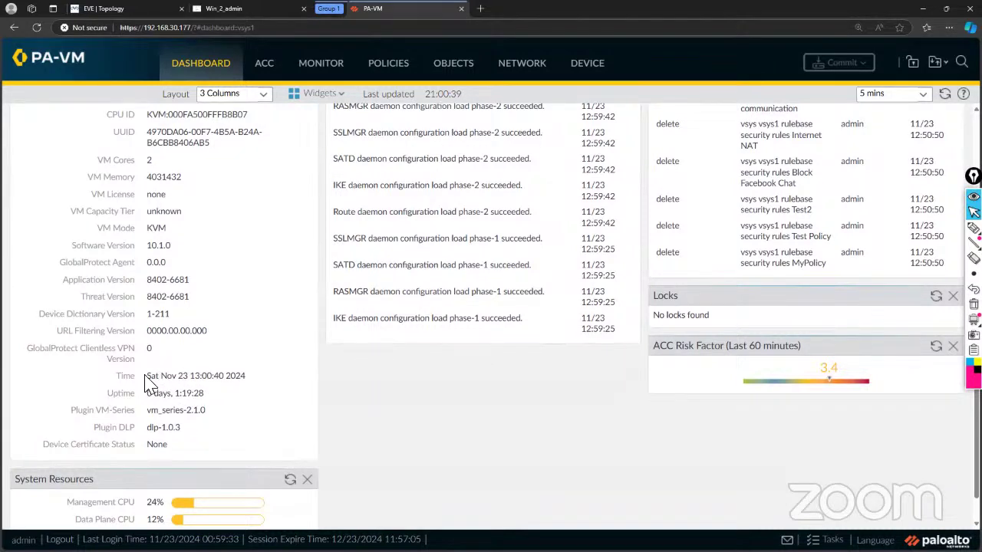
drag(146, 376, 246, 377)
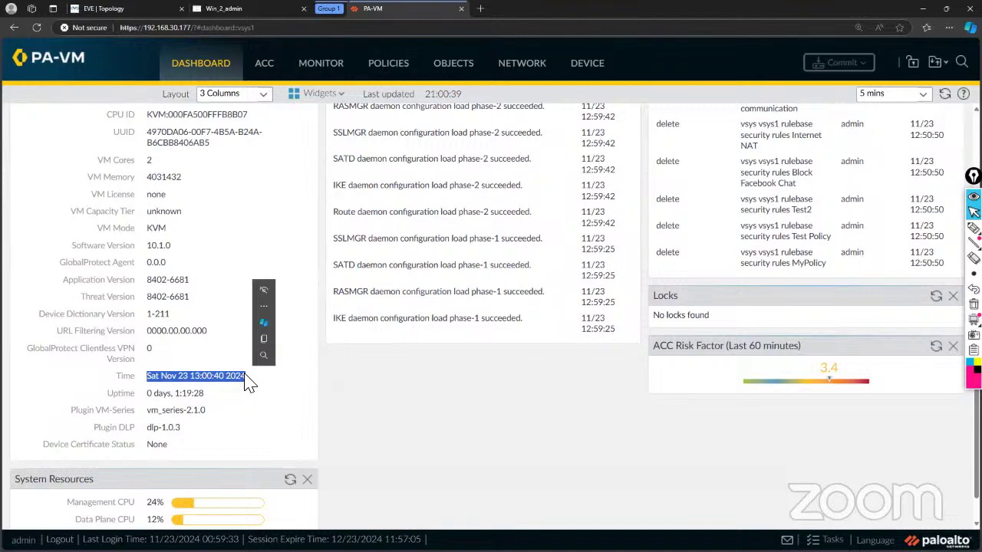
click(246, 396)
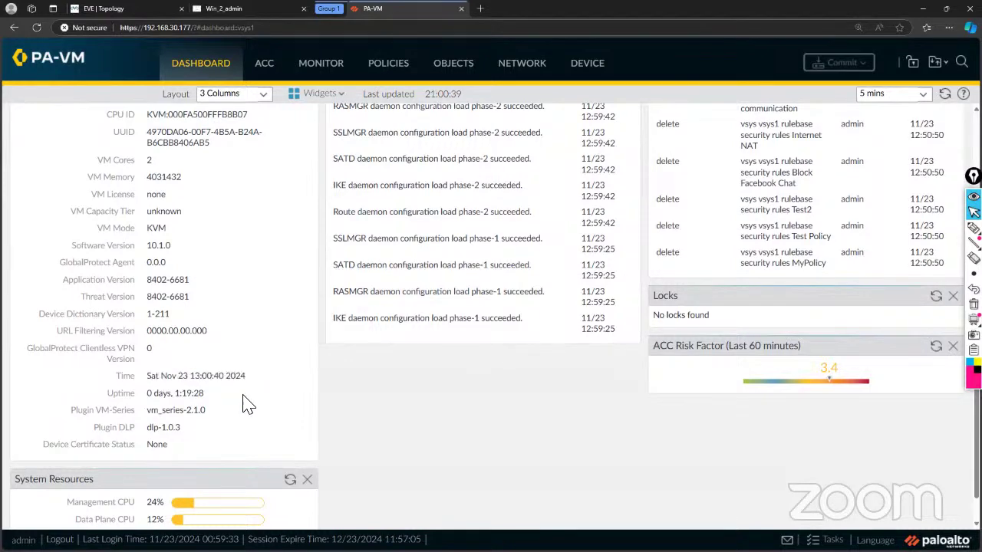
click(201, 66)
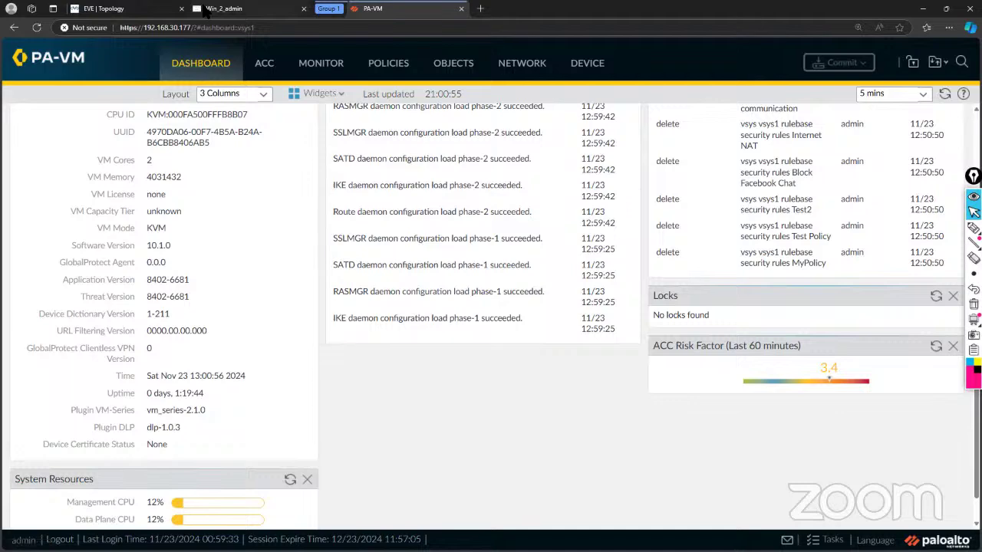
Step: Switch to the EVE topology, open the Win host's remote console, try to reconnect the denied session, and close the duplicate console
click(148, 12)
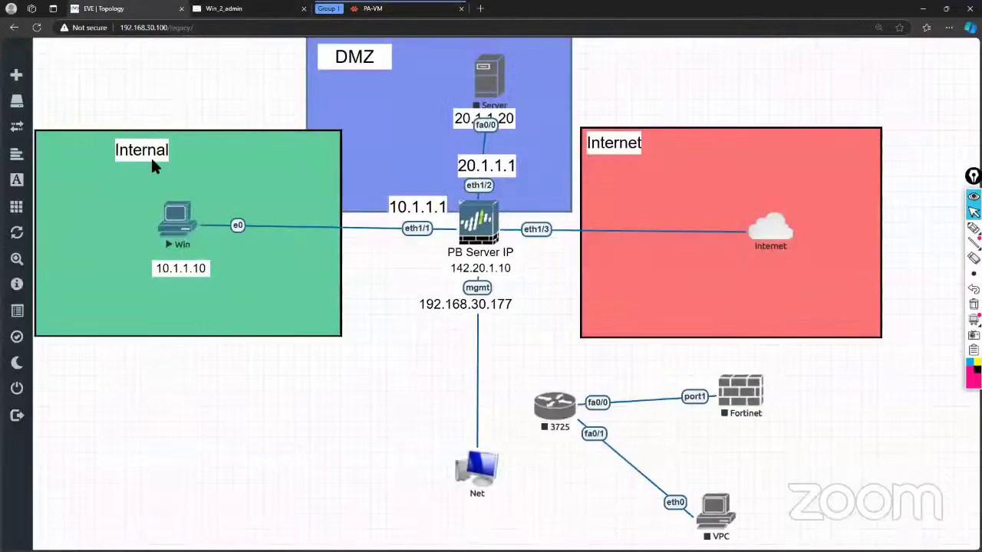
click(177, 222)
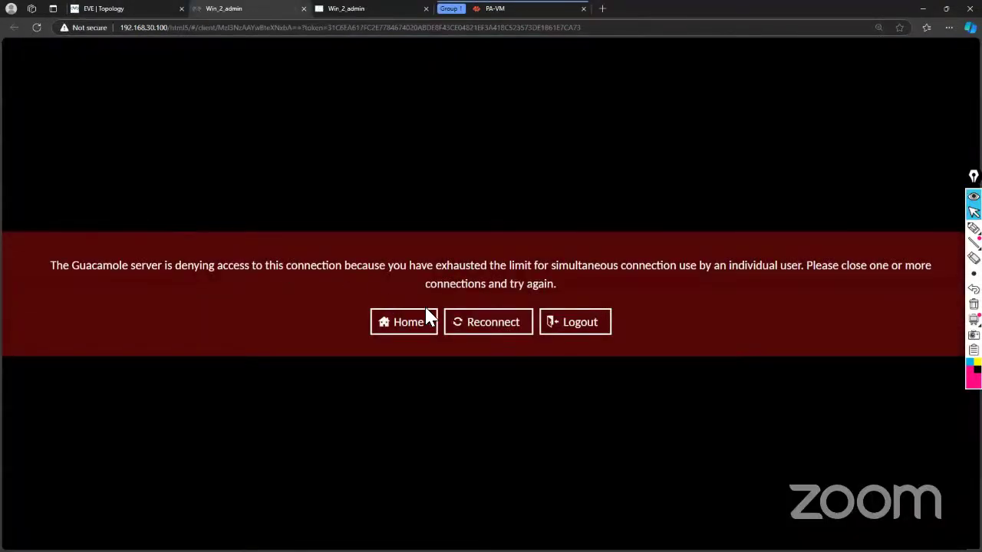
click(491, 324)
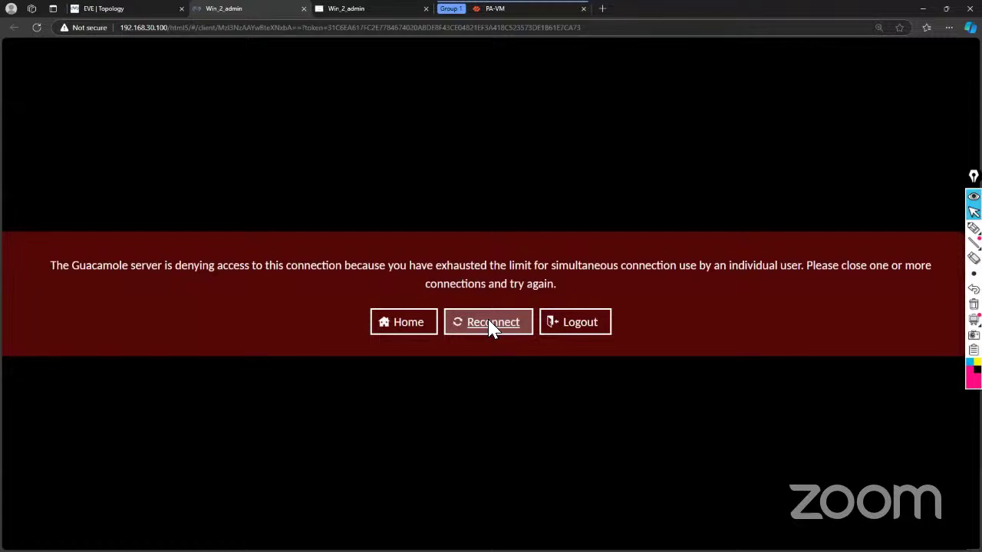
click(491, 323)
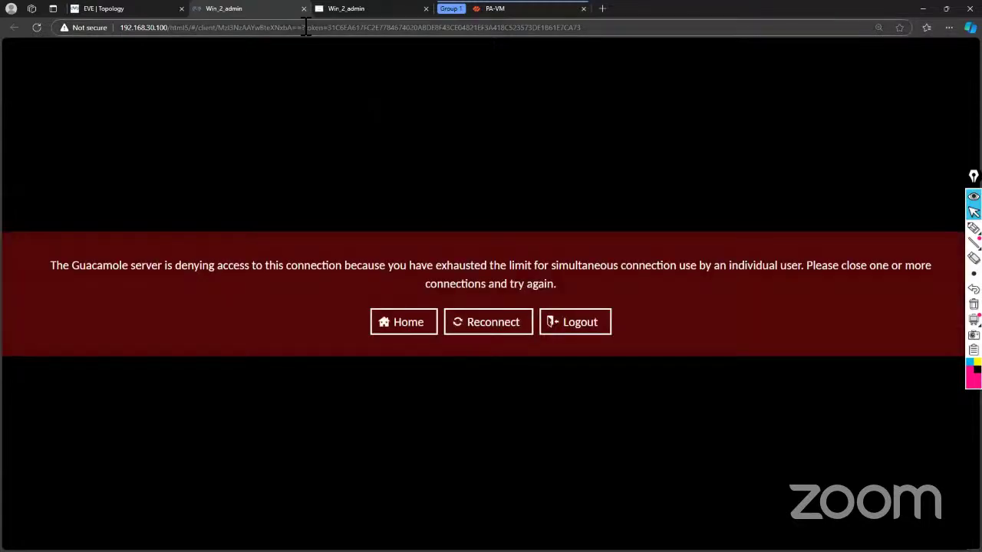
click(356, 7)
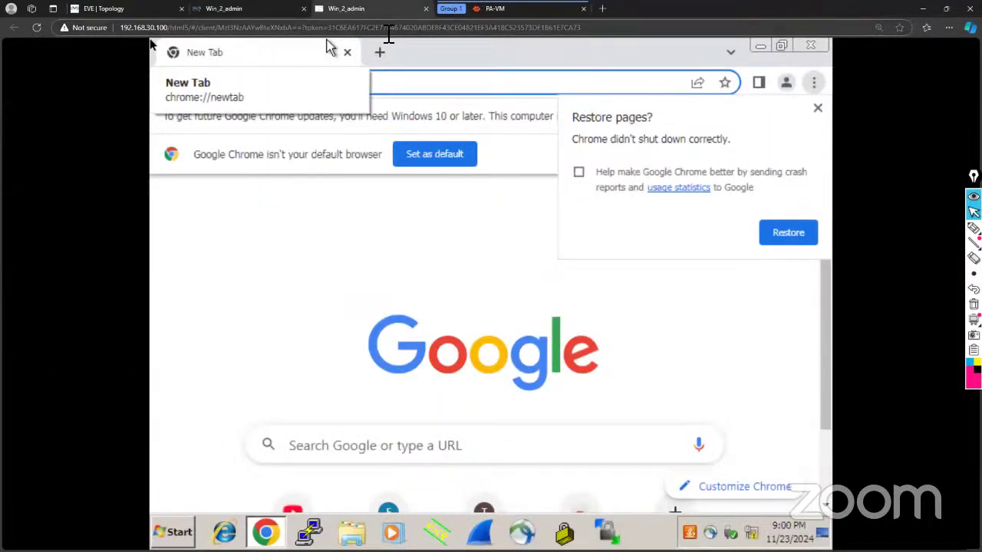
click(303, 8)
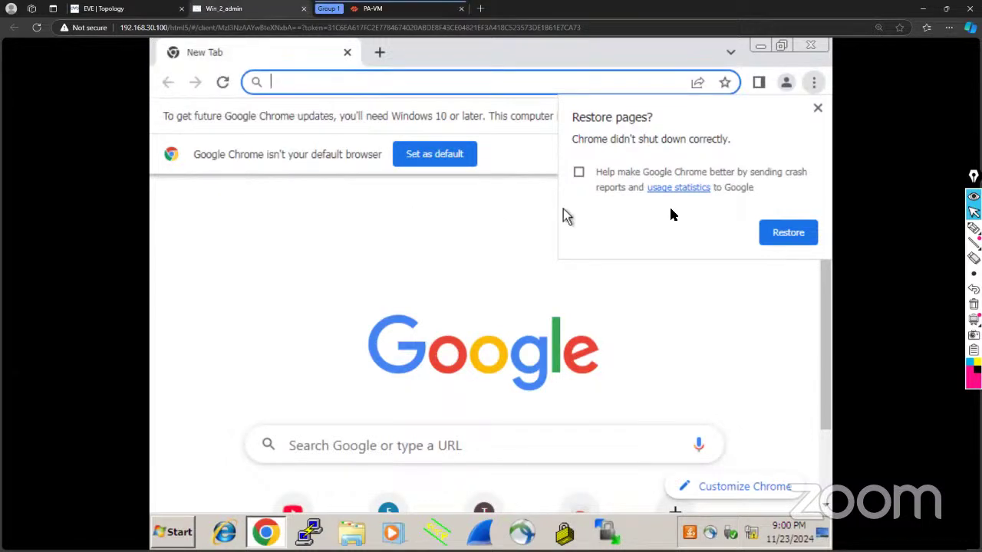
Step: Dismiss the page-restore prompt in the Win host's Chrome and browse to google.com to test internet access
click(817, 109)
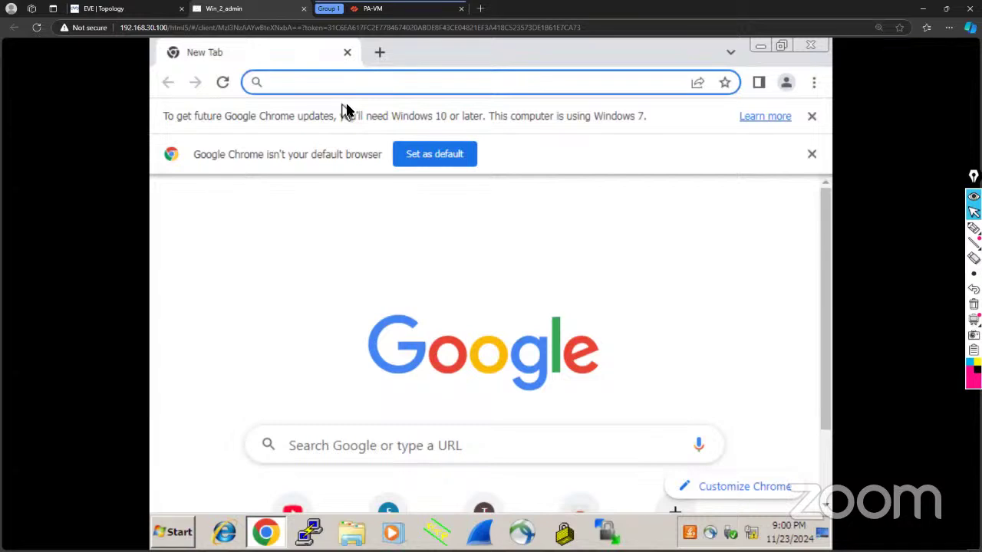
text(google.c)
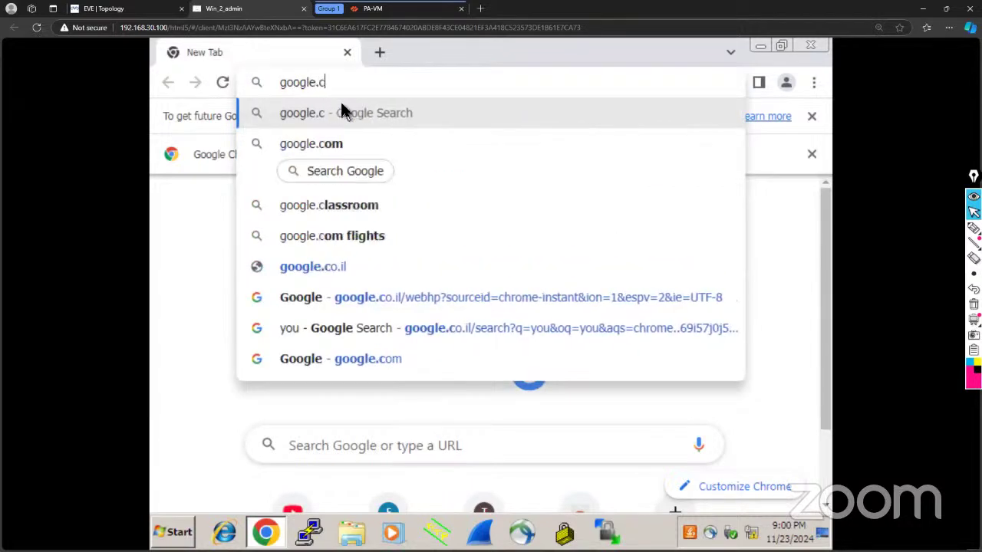
text(om)
key(Return)
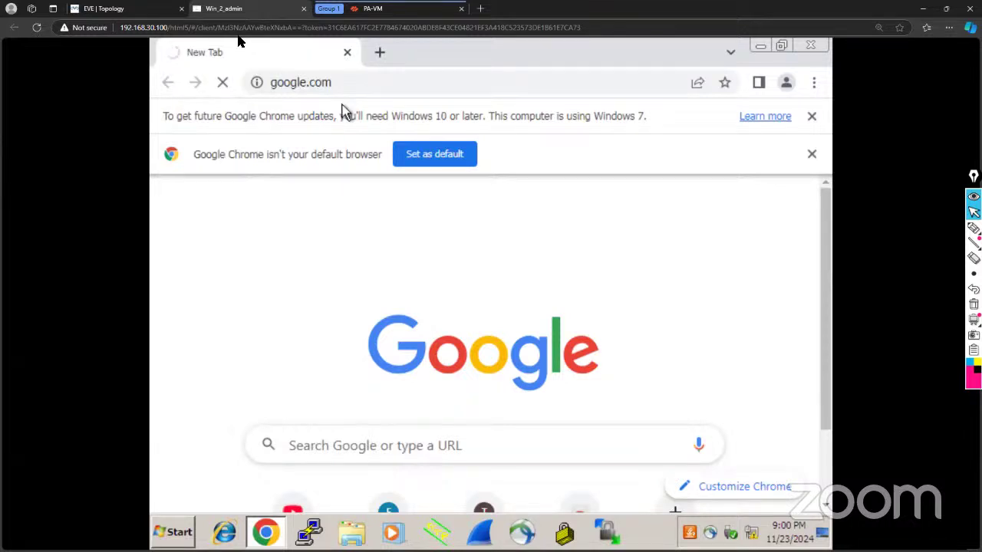
click(141, 11)
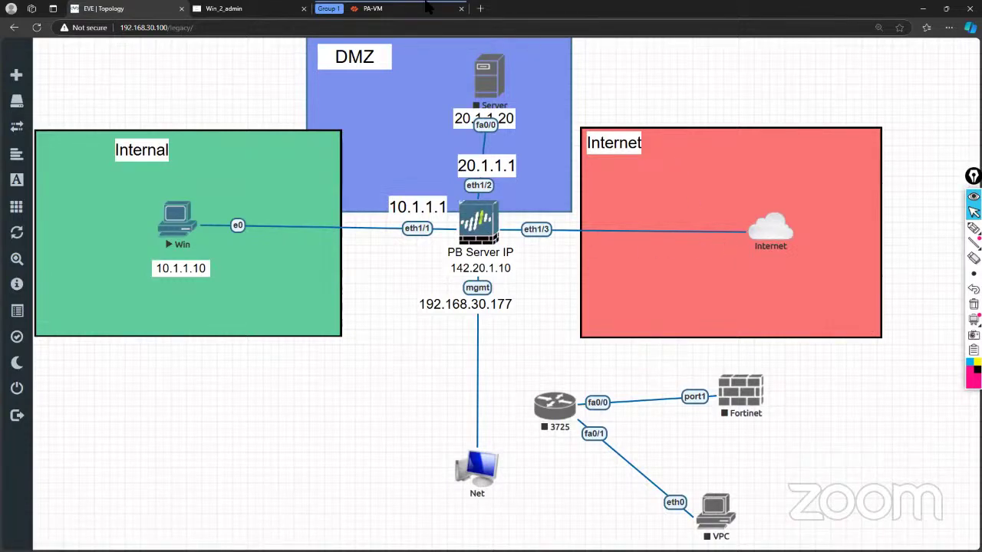
click(234, 8)
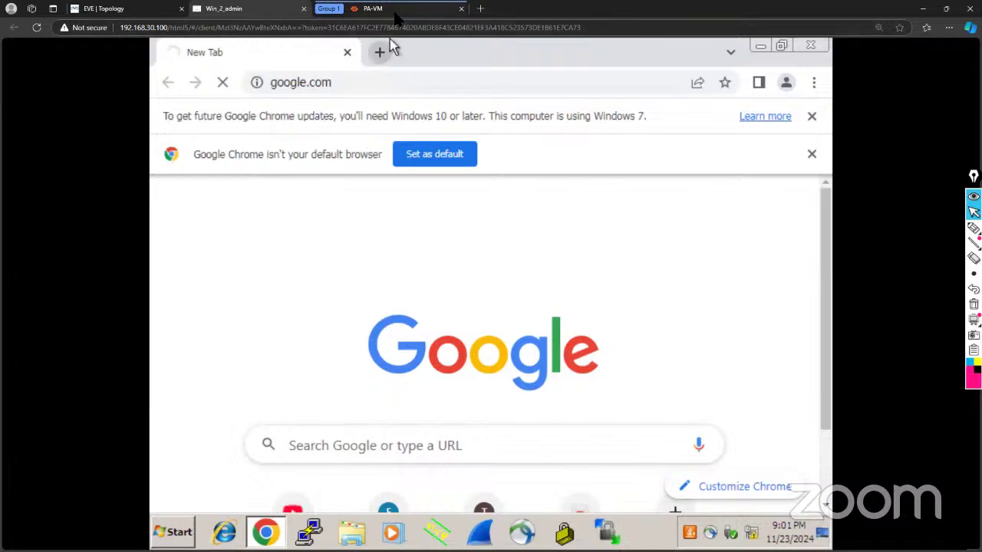
Step: Clear the firewall's traffic log filter to examine the action and rule for 10.1.1.10, and review the security rulebase's options and hit counts
click(393, 11)
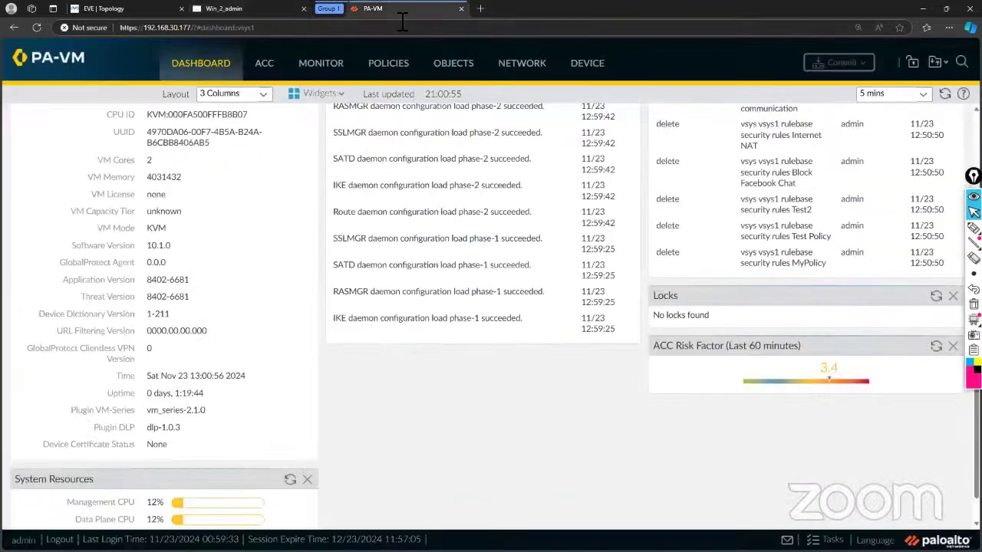
click(334, 66)
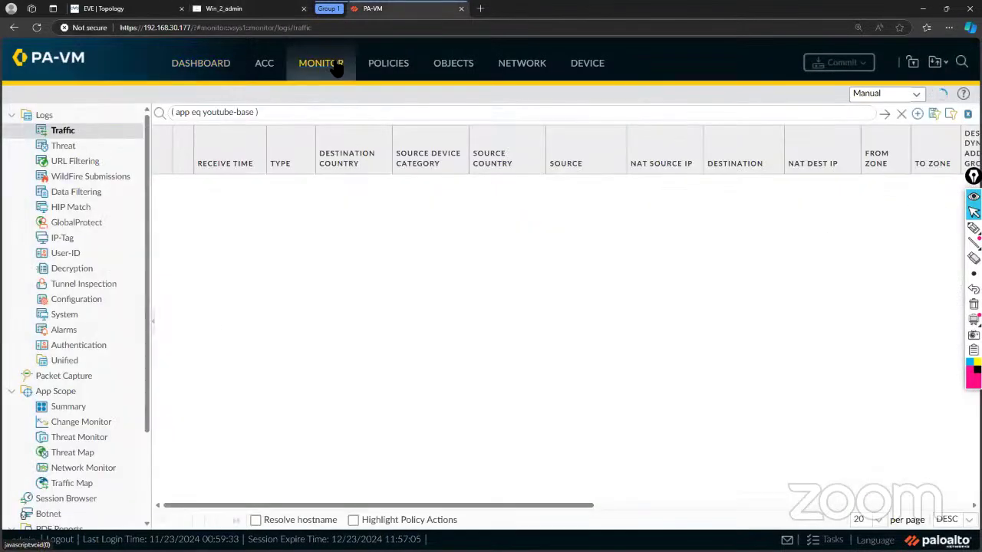
click(291, 116)
key(ctrl+a)
key(BackSpace)
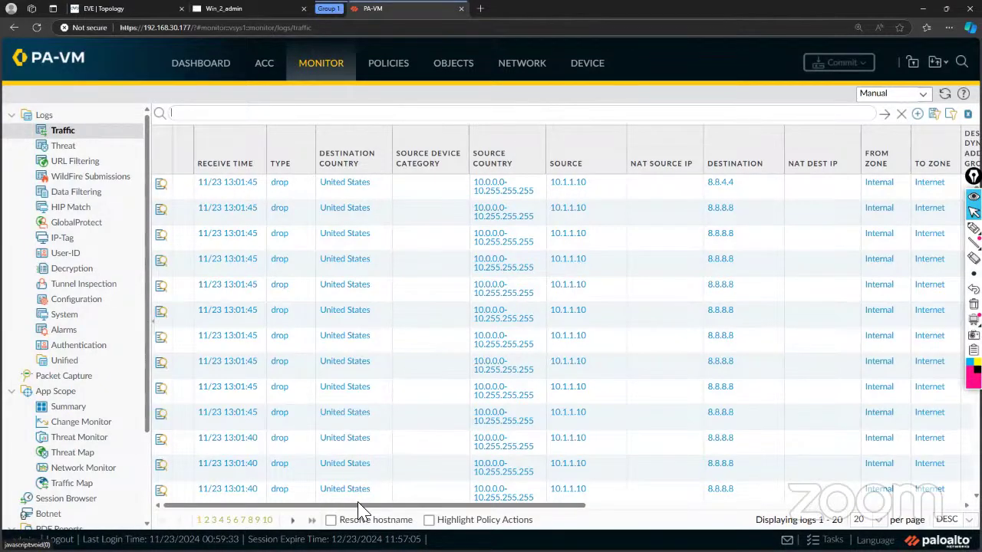
drag(361, 513, 600, 509)
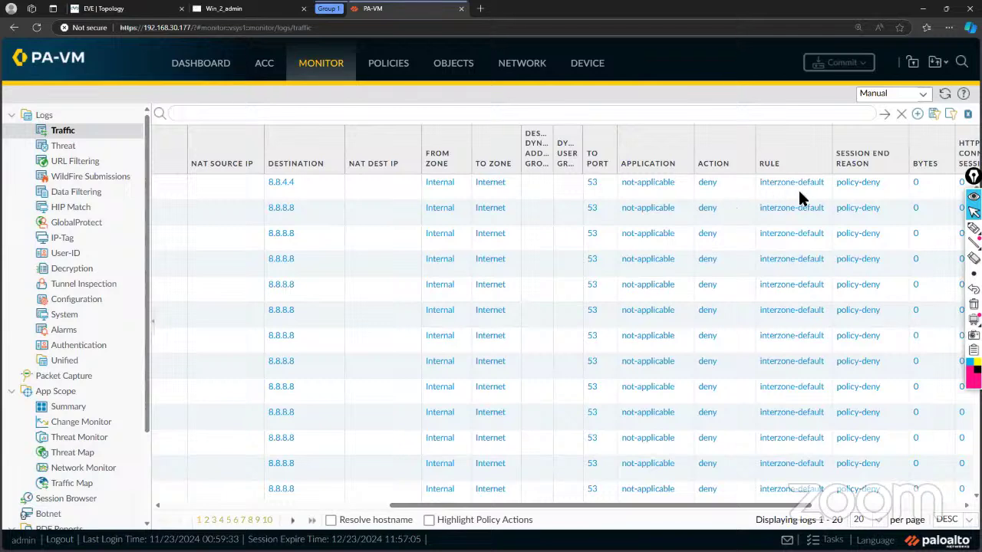
click(388, 75)
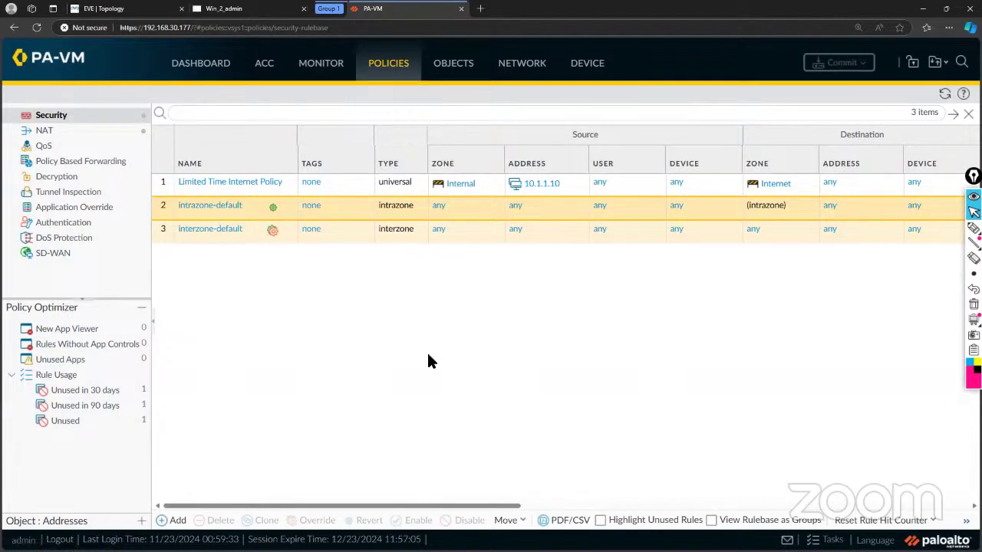
drag(311, 505, 649, 278)
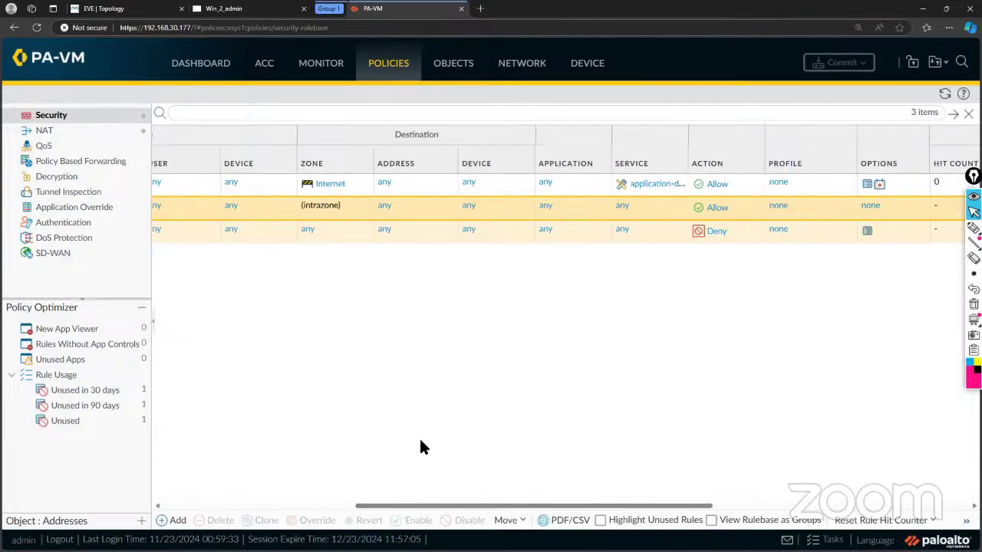
Step: Open the Test Sechedule object and set its non-recurring entry's start time to 13:02
click(455, 69)
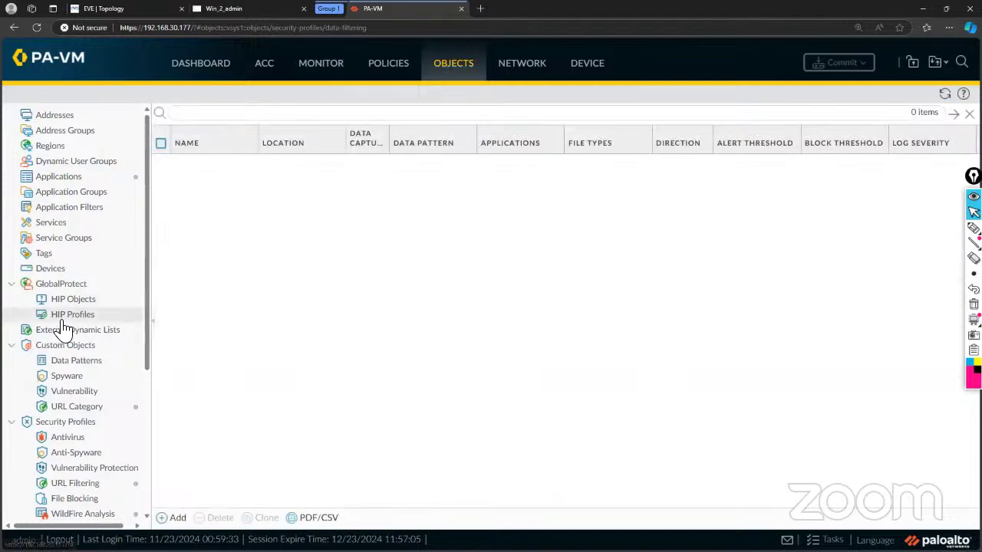
scroll(63, 324, down, 3)
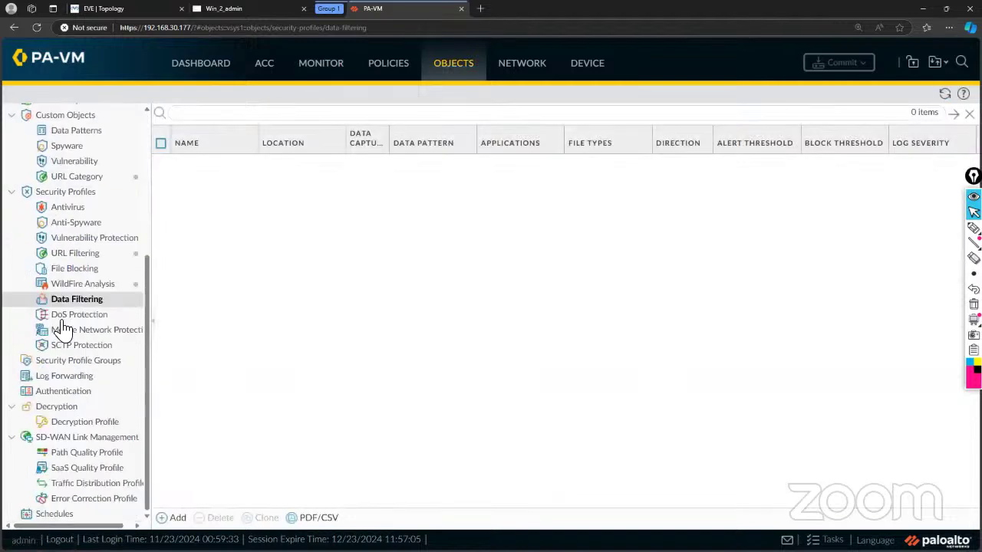
click(60, 518)
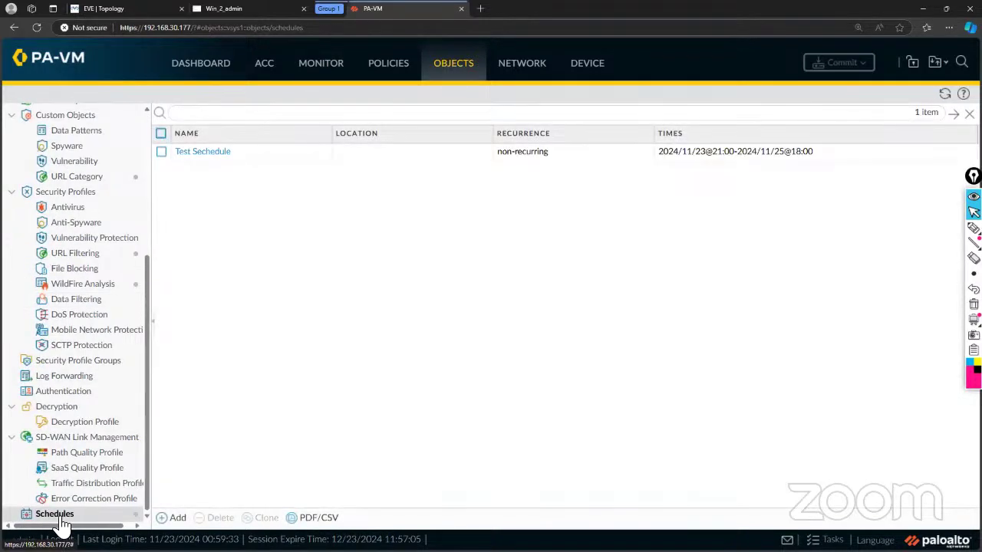
click(217, 155)
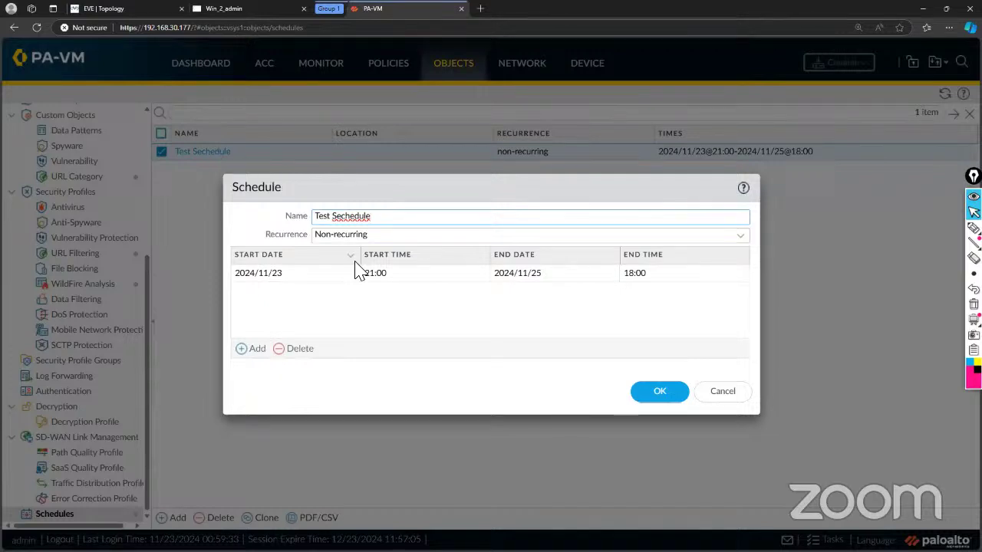
click(397, 281)
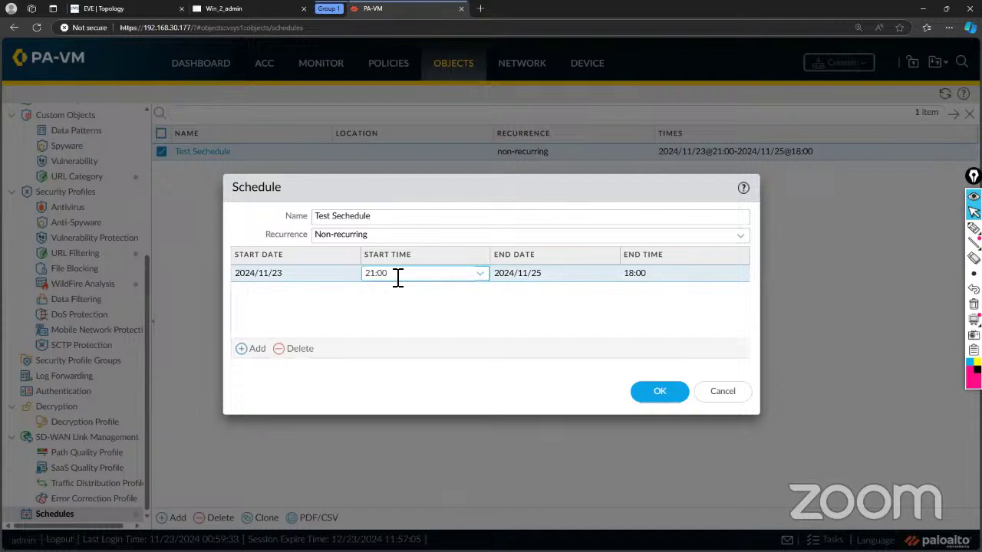
key(BackSpace)
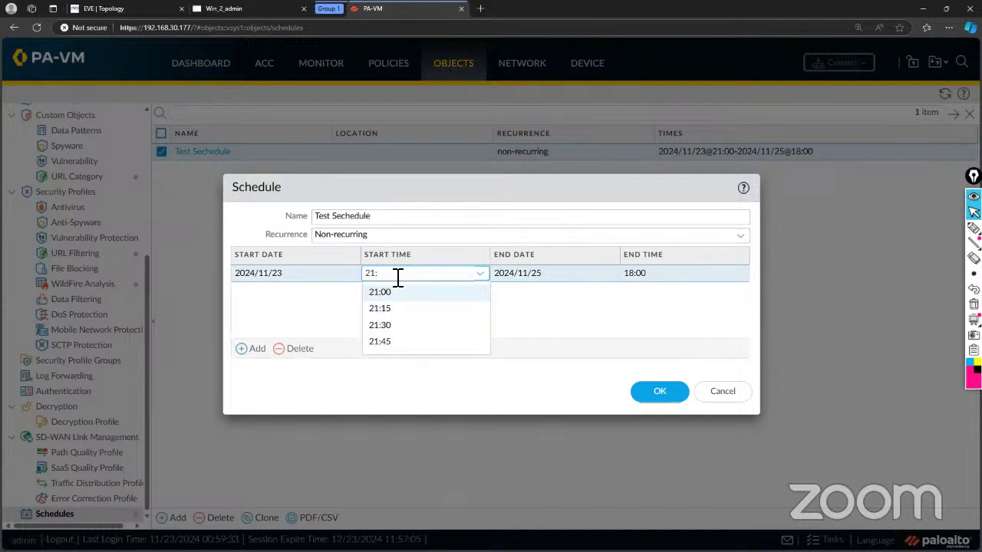
key(BackSpace)
key(BackSpace)
key(BackSpace)
text(13:02)
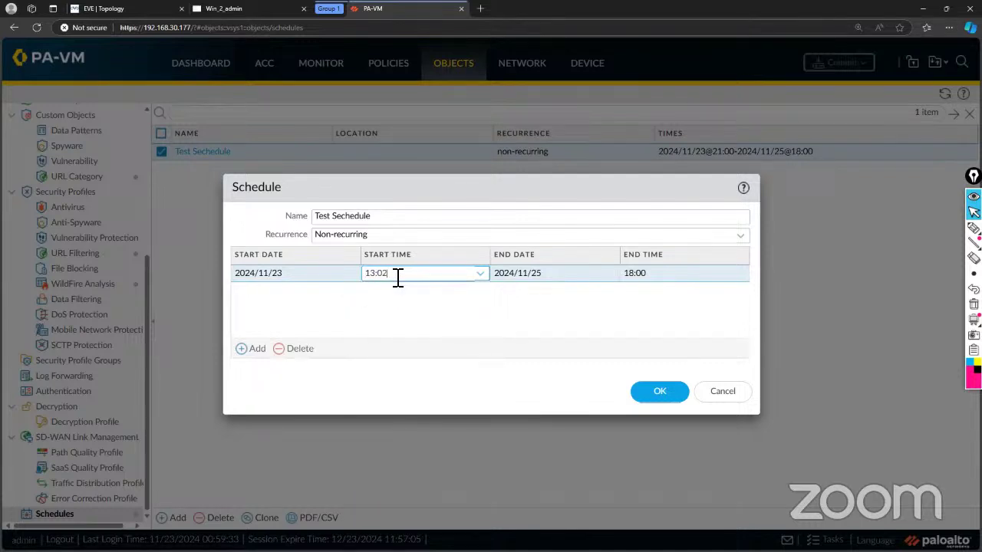
key(Return)
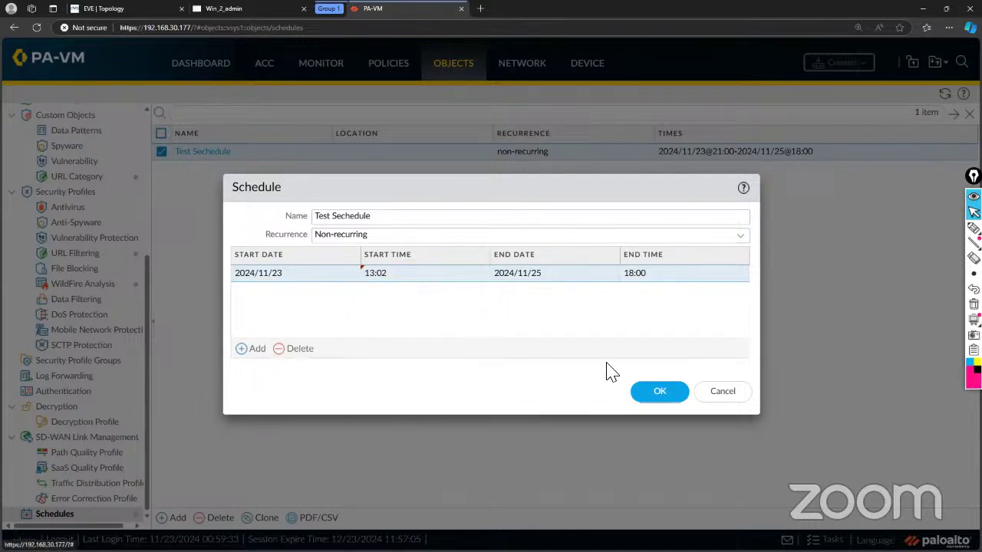
Step: Save the schedule and commit the policy-and-objects changes made by admin
click(656, 392)
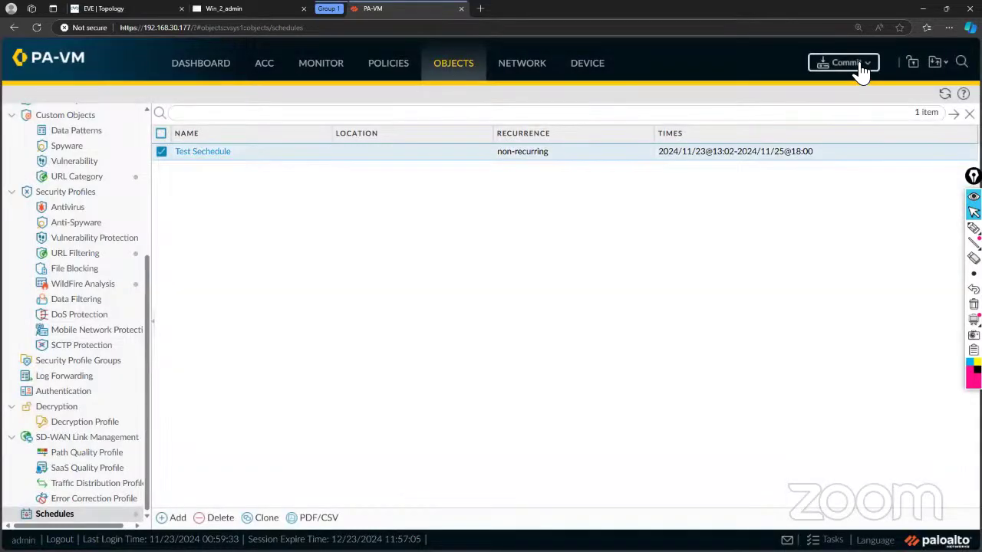
click(861, 67)
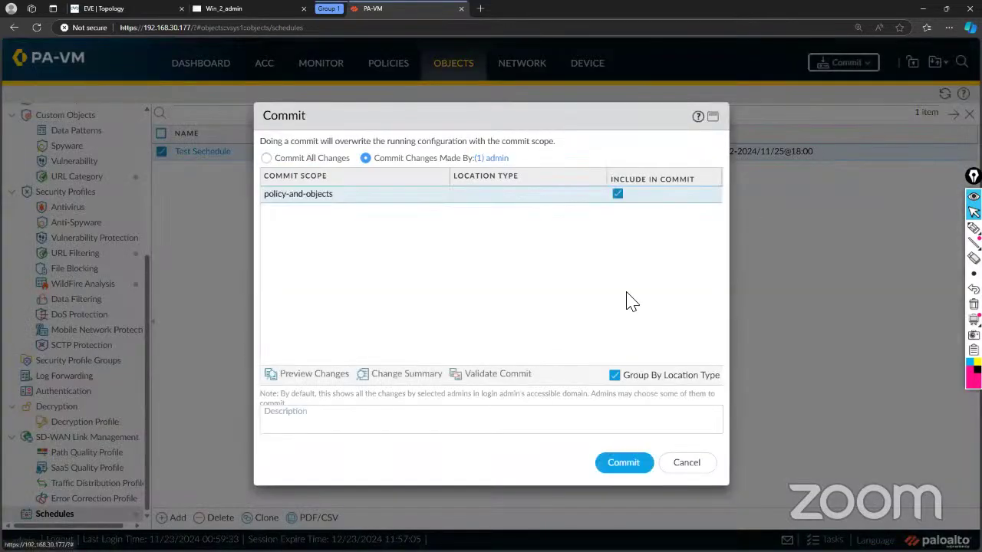
click(621, 470)
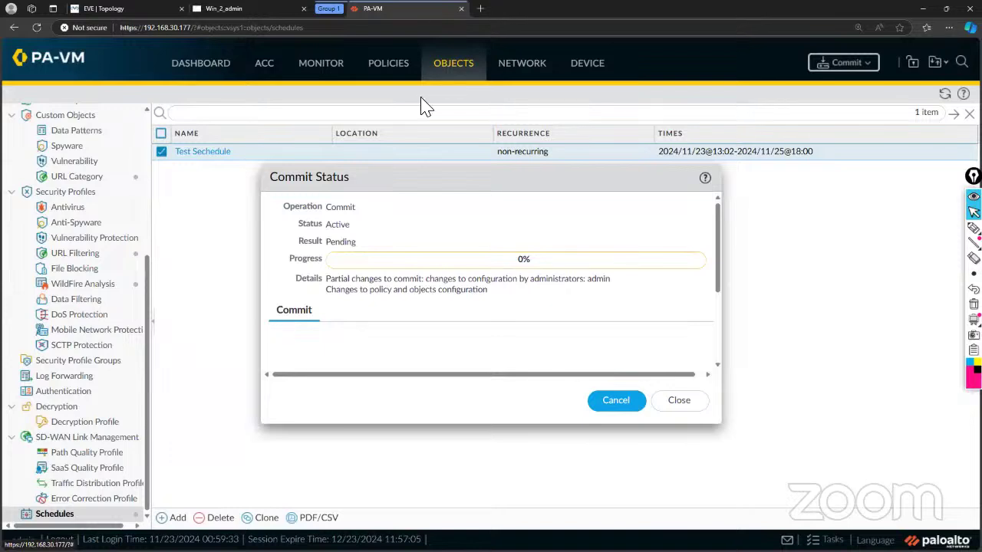
Step: Check the firewall's system time in the dashboard's general information while the commit runs
click(335, 69)
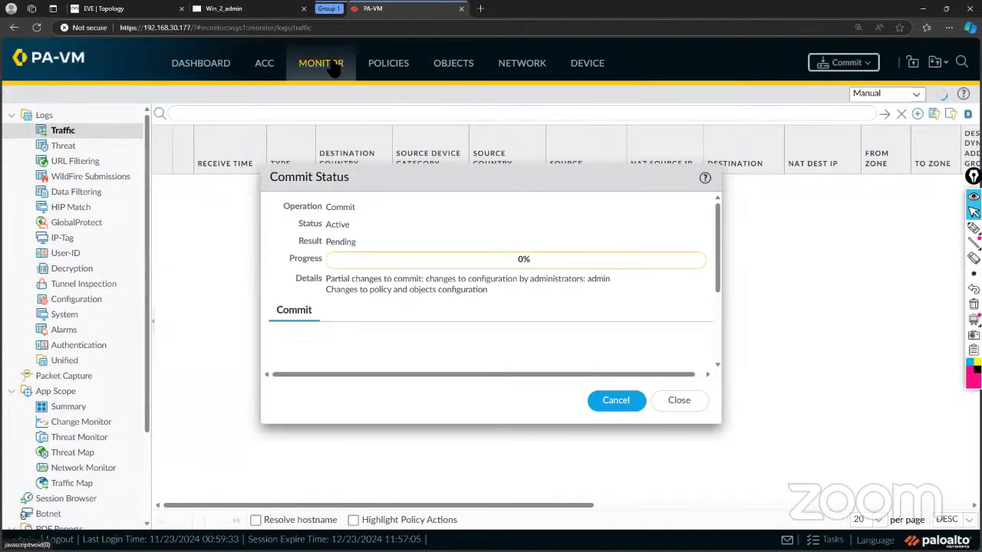
click(209, 69)
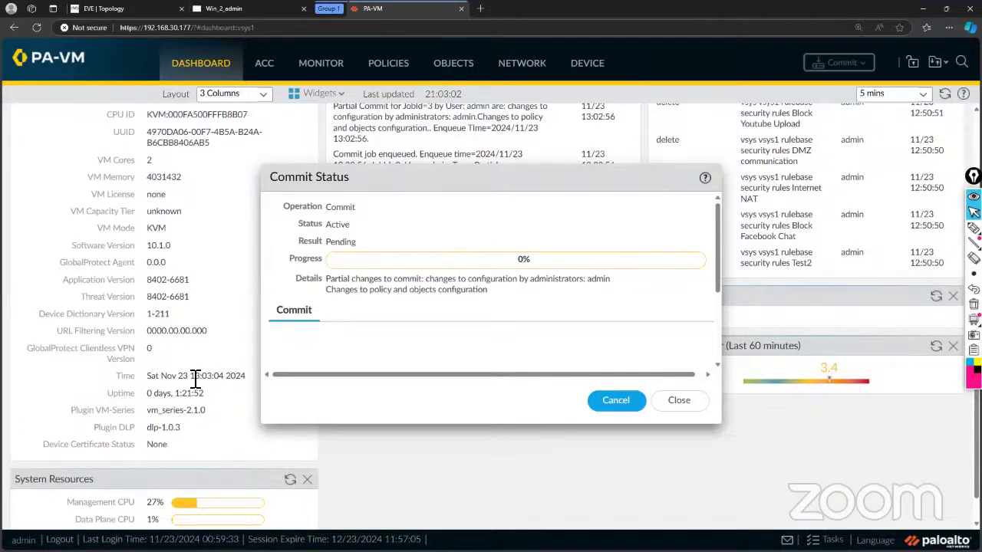
drag(192, 378, 251, 384)
click(527, 361)
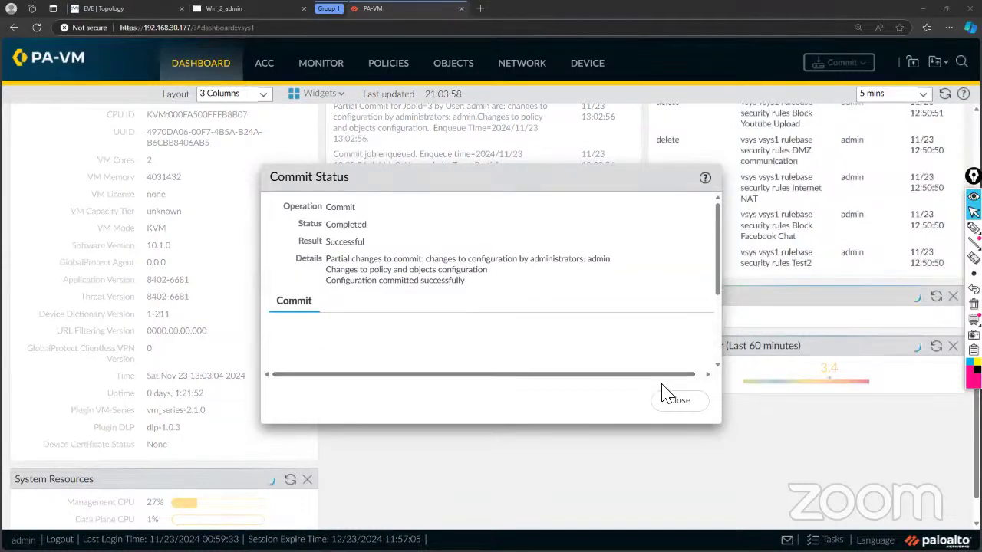
Step: Close the commit status and review the commit jobs in the Task Manager's list of all tasks
click(678, 401)
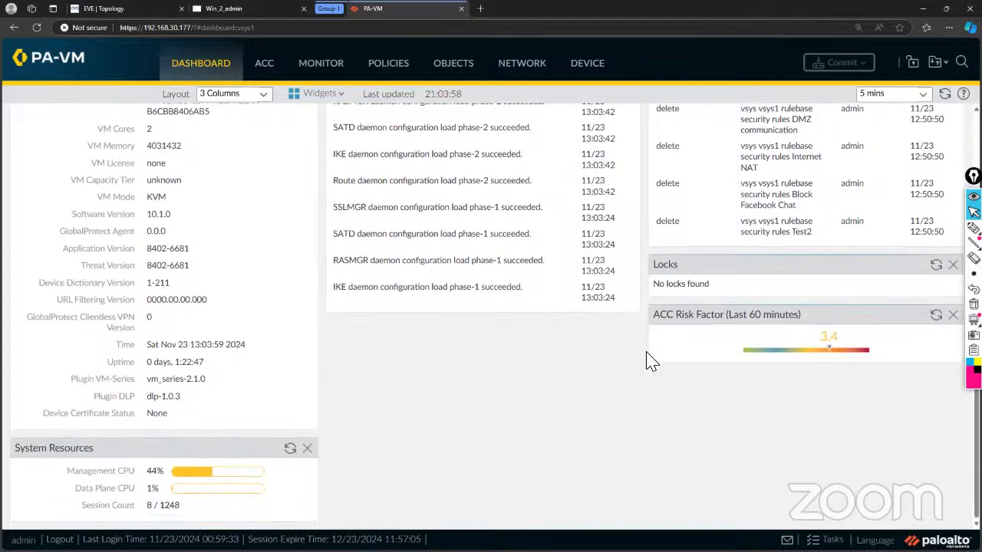
scroll(649, 361, up, 3)
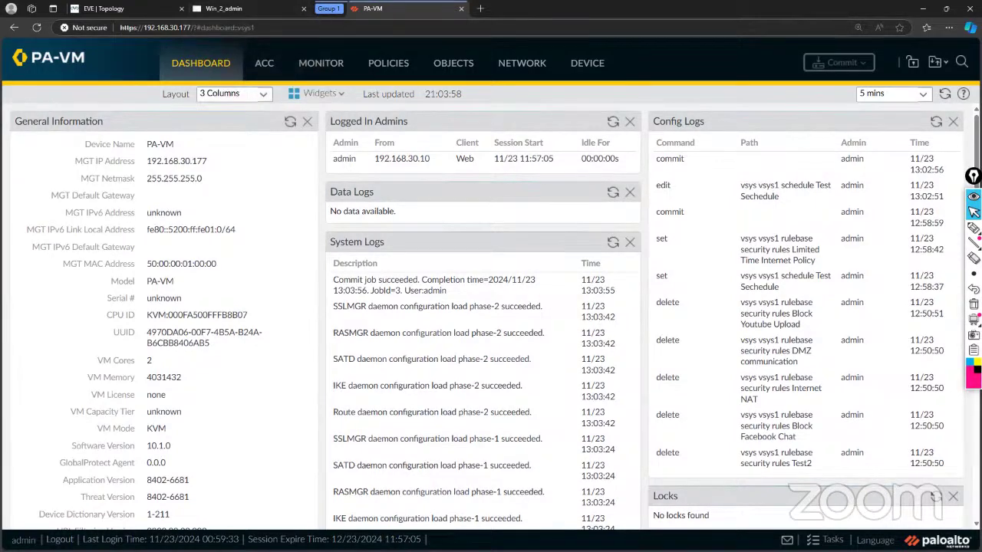
click(827, 540)
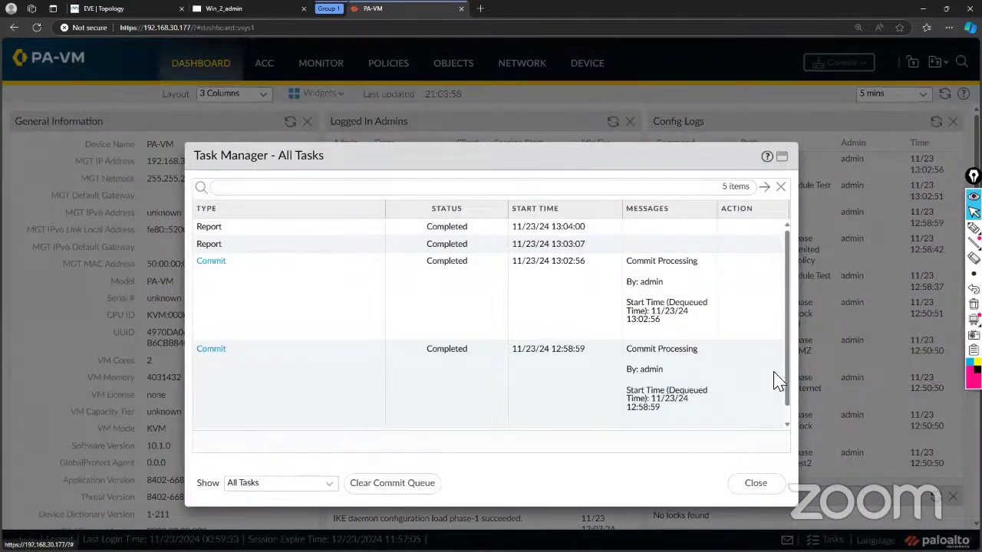
click(756, 484)
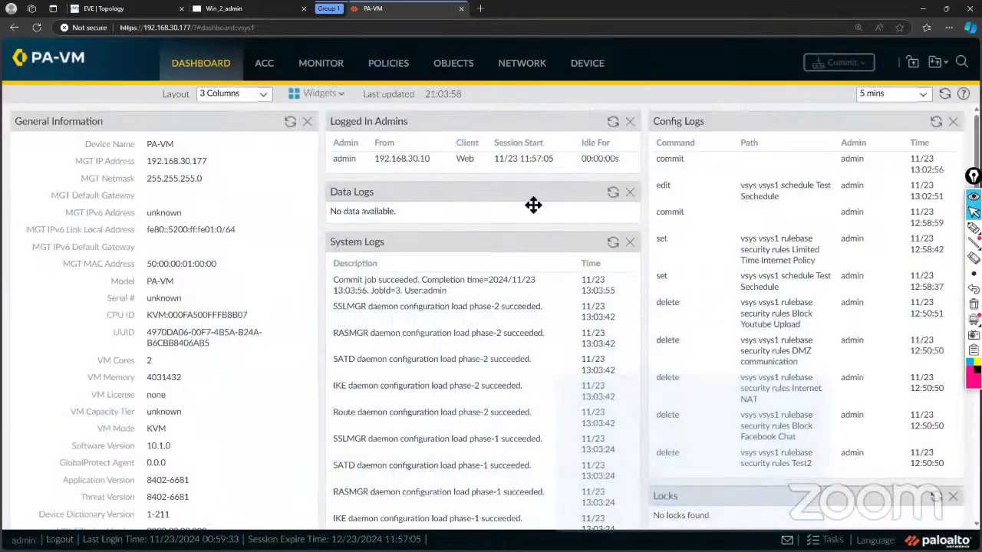
Step: Open the Test Sechedule object and set its non-recurring entry's end date to 2024/11/23
click(240, 10)
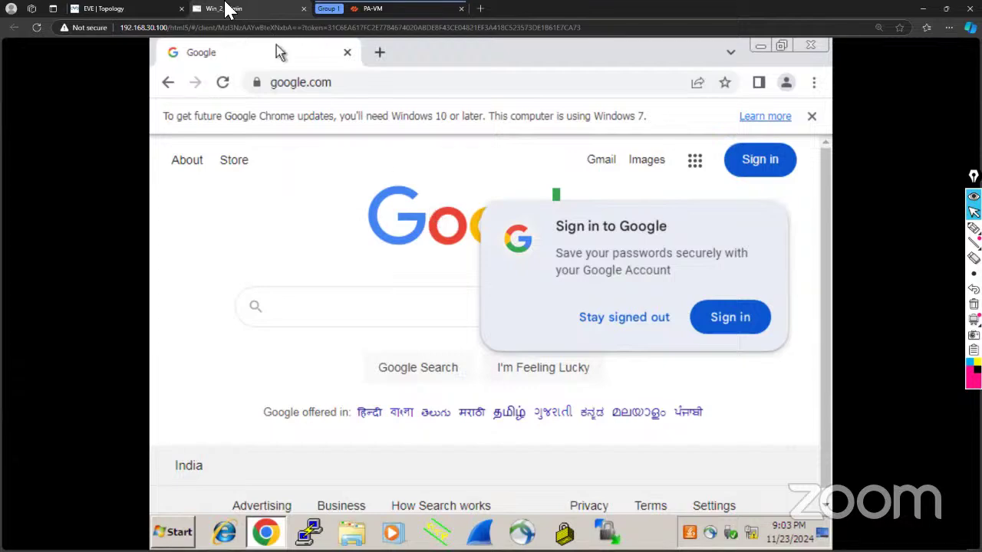
click(376, 16)
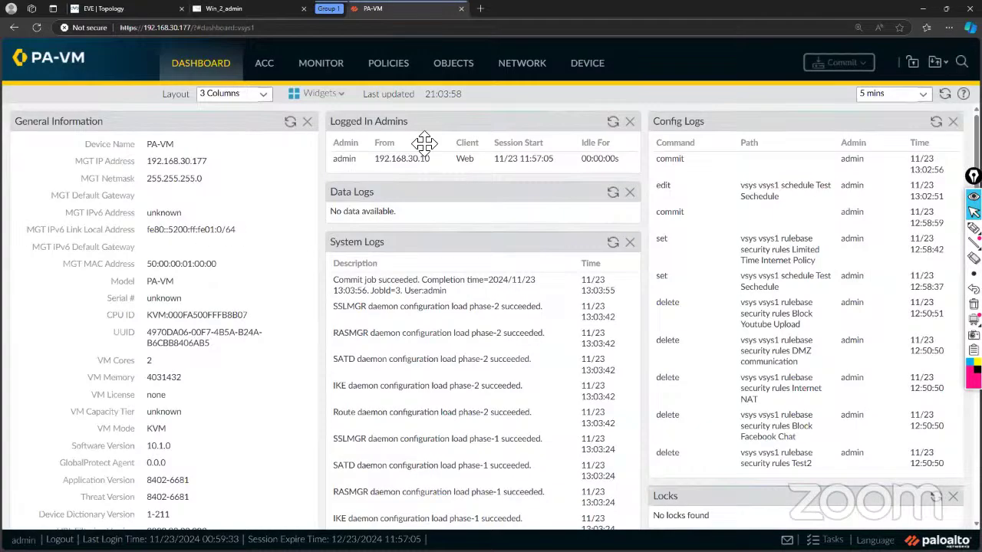
click(458, 64)
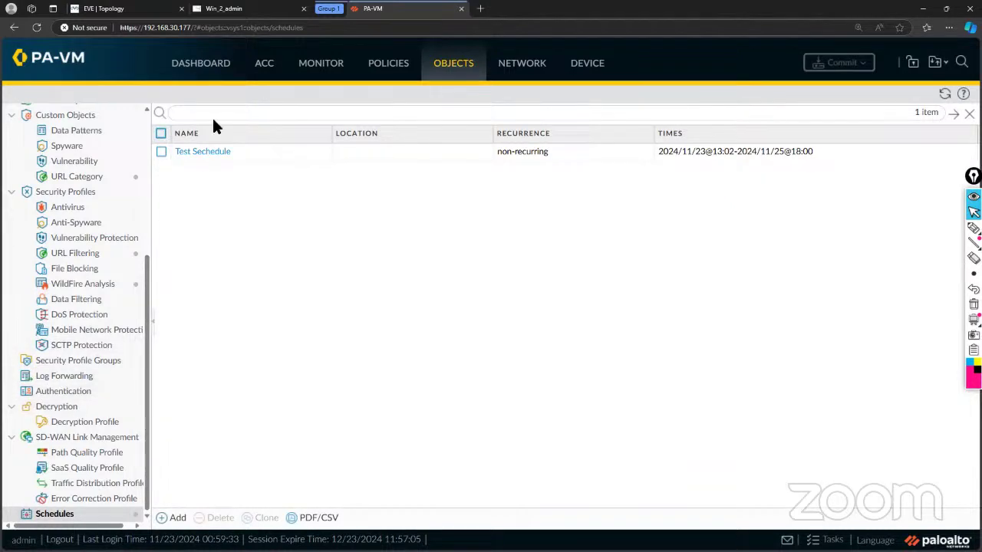
click(206, 152)
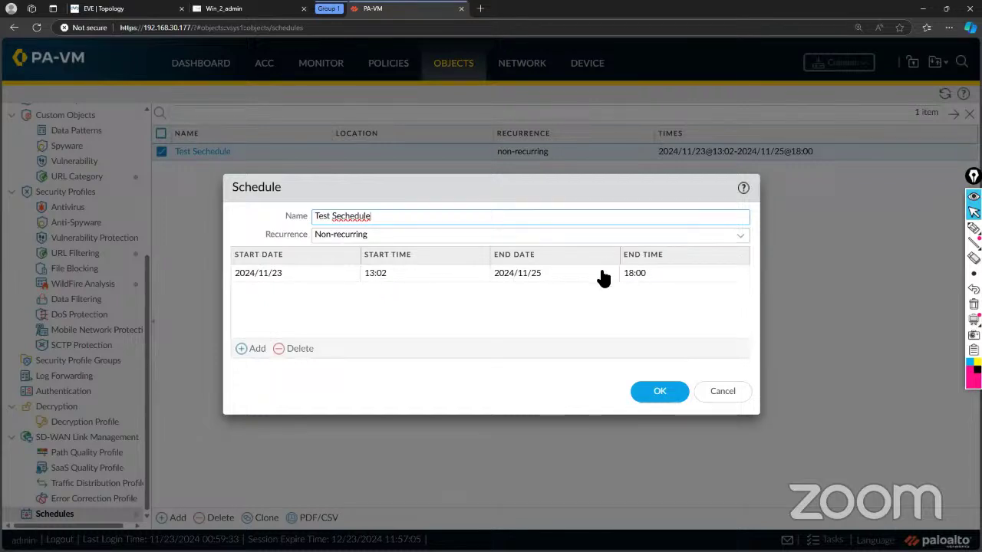
click(553, 280)
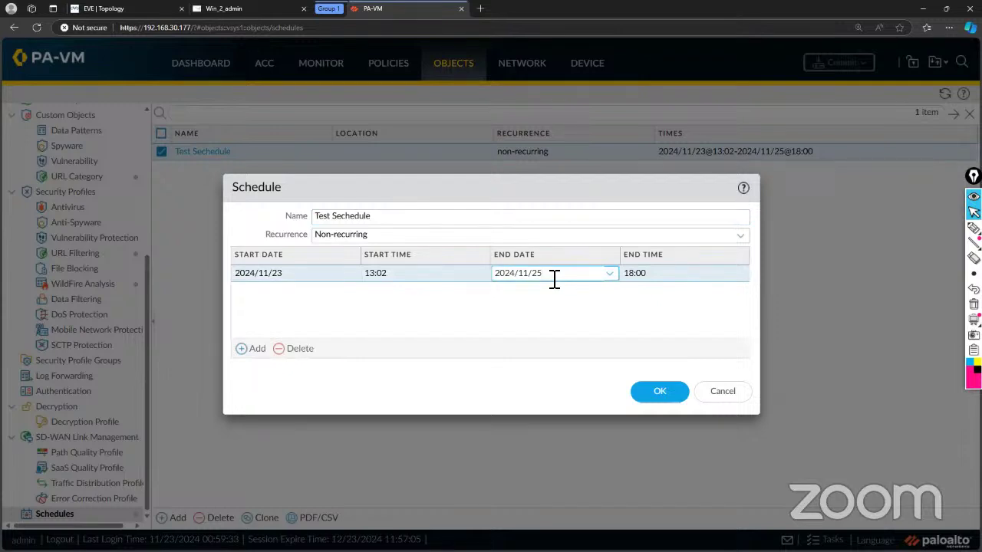
key(BackSpace)
text(3)
click(655, 278)
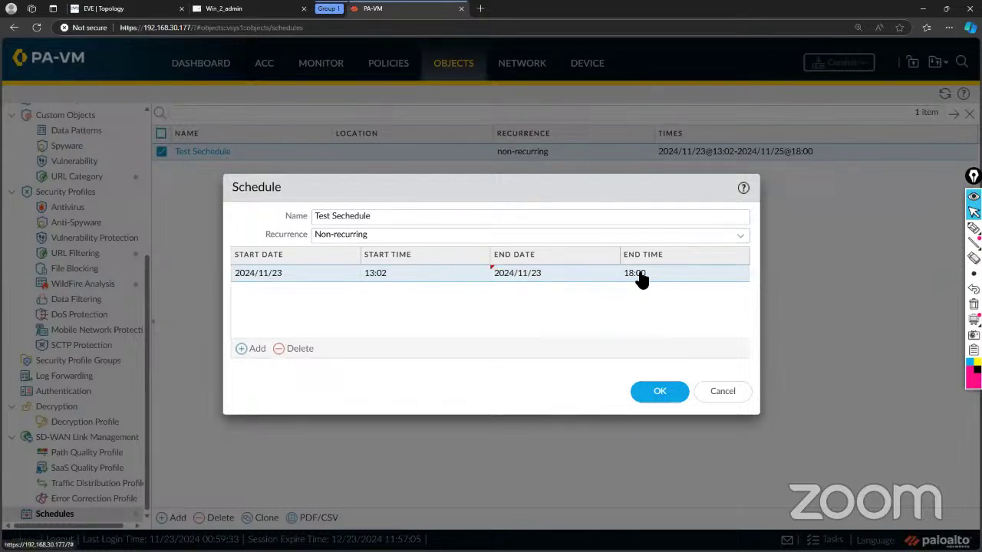
Step: Set the end time of the Test Sechedule entry to 13:10
click(643, 278)
key(BackSpace)
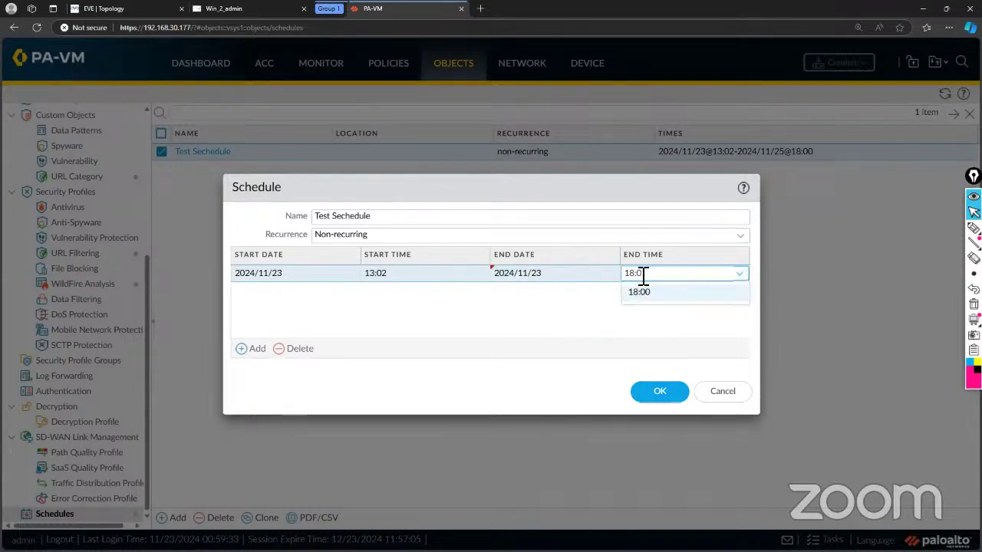
key(BackSpace)
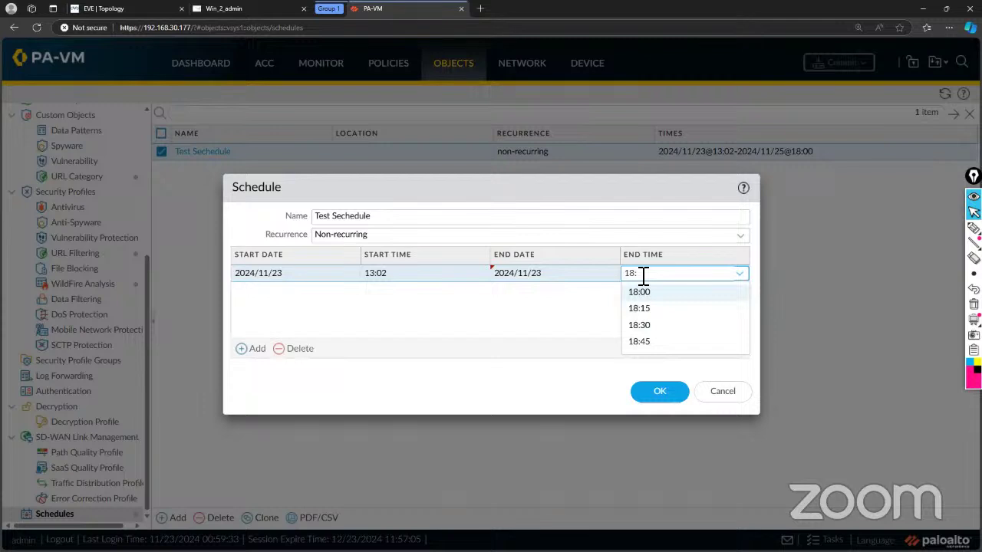
key(BackSpace)
key(BackSpace)
text(3:10)
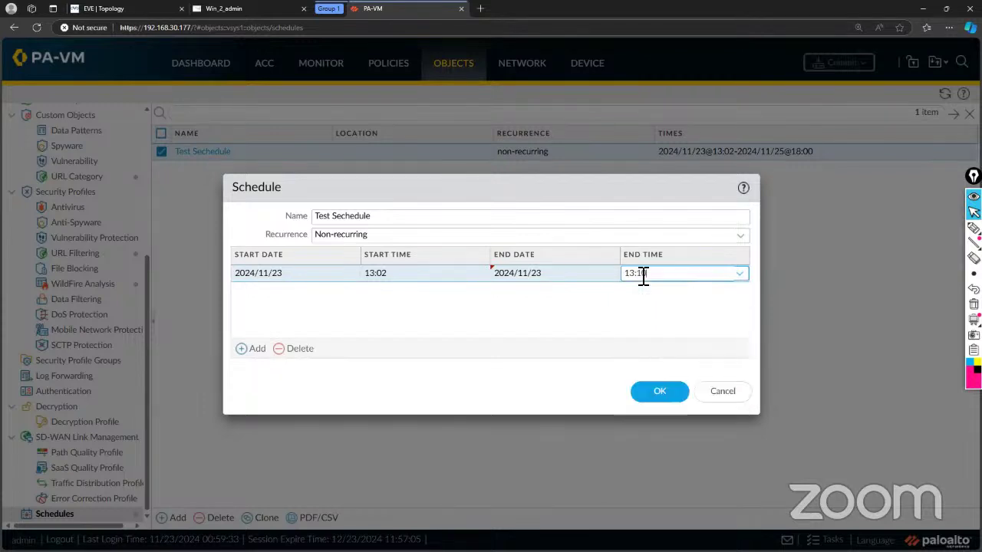
click(622, 312)
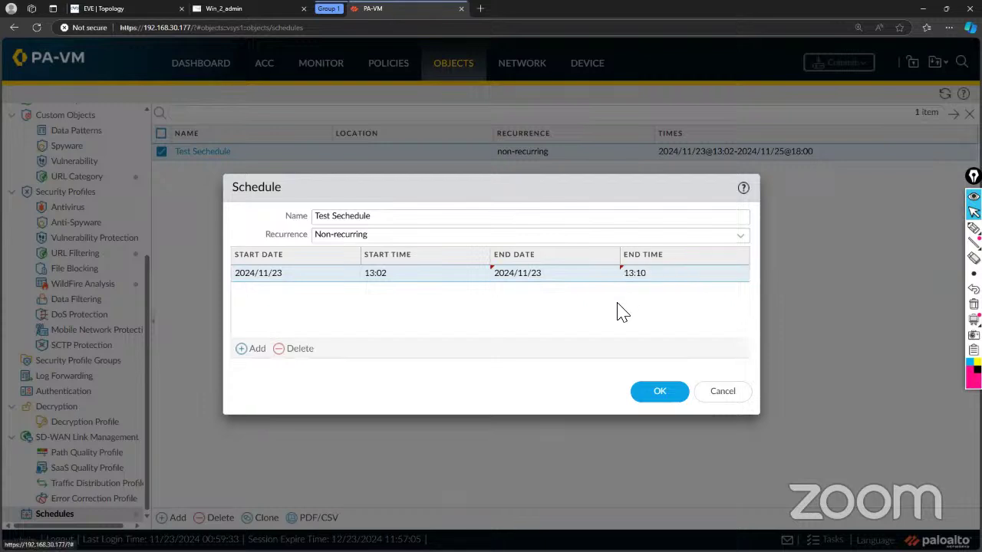
Step: Save the shortened schedule and commit admin's policy-and-objects changes
click(672, 391)
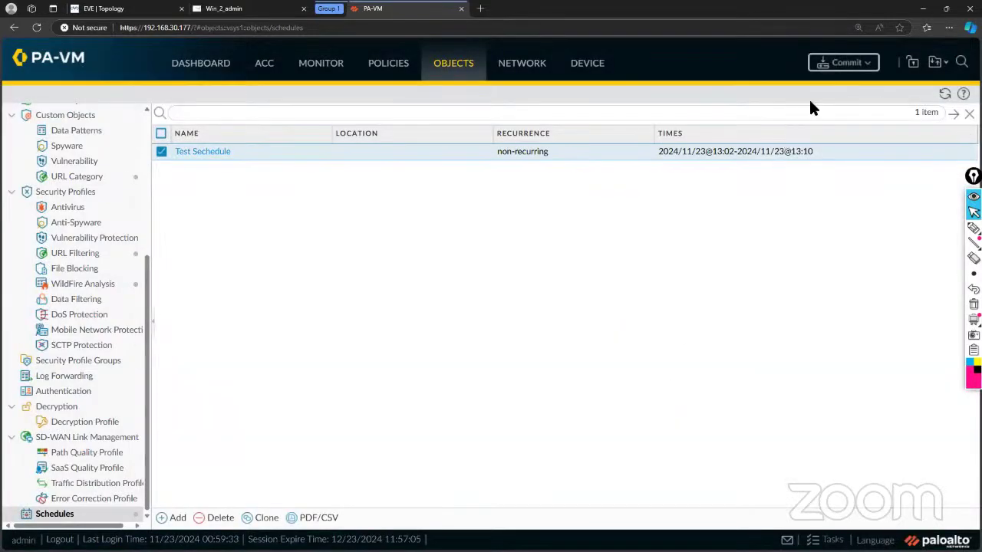
click(842, 64)
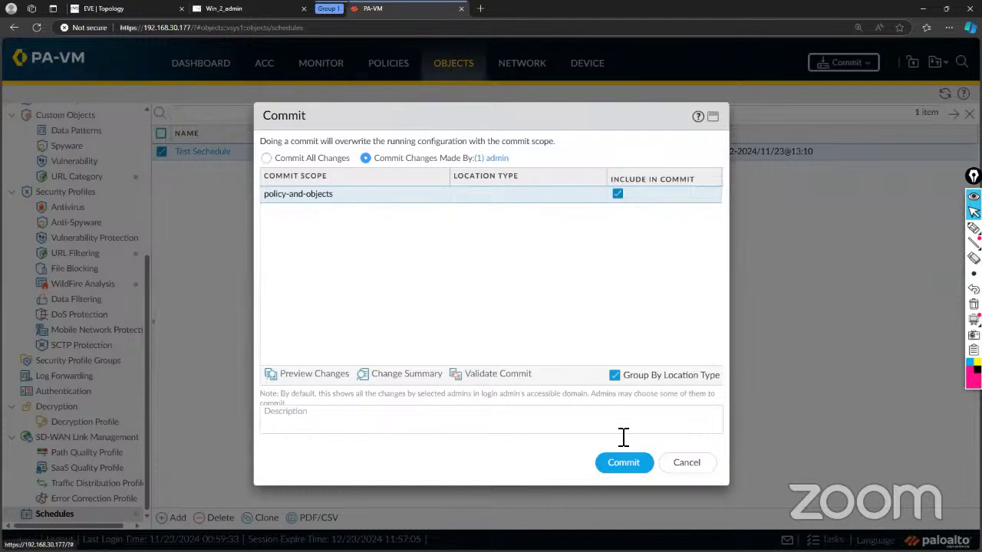
click(625, 465)
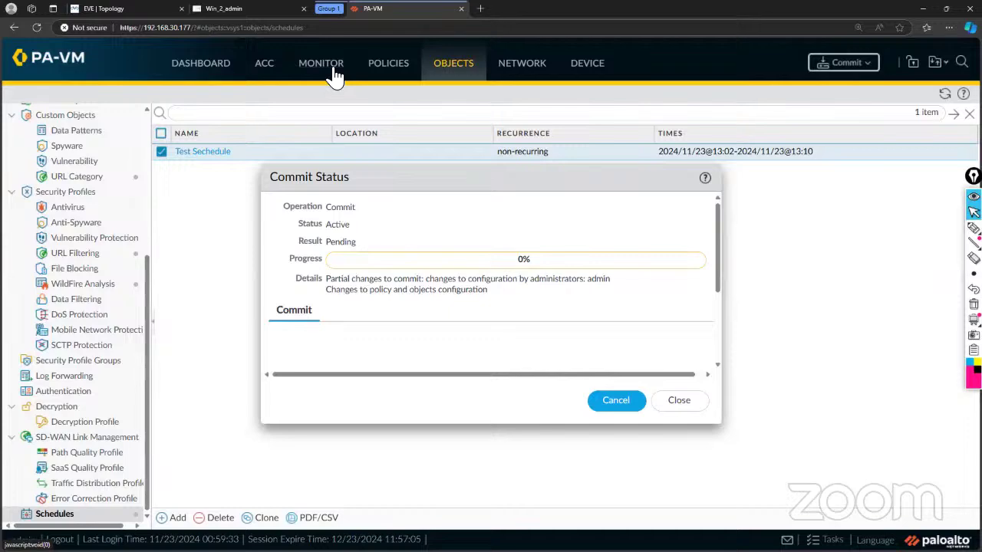
Step: Check the firewall's system time in the dashboard's general information while the schedule commit runs
click(210, 67)
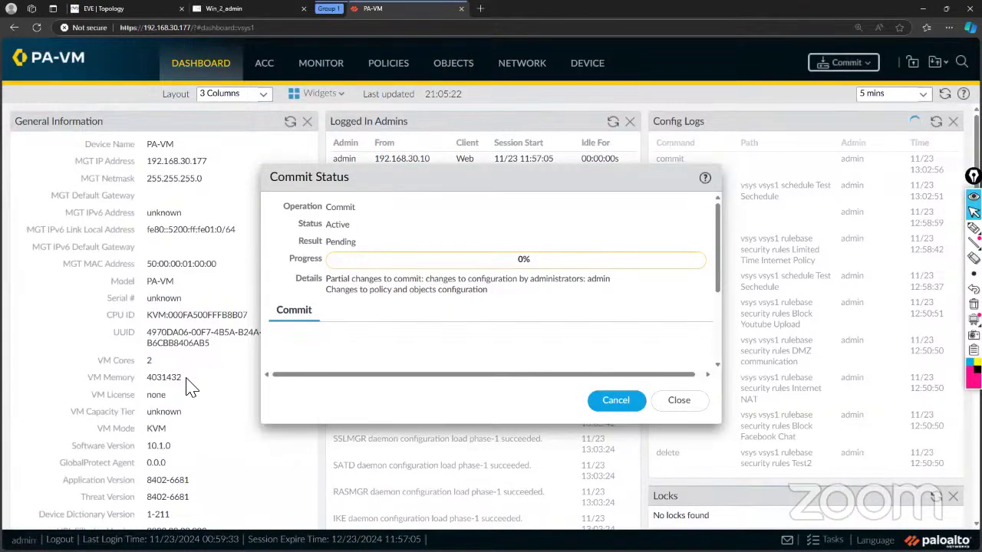
scroll(184, 446, down, 3)
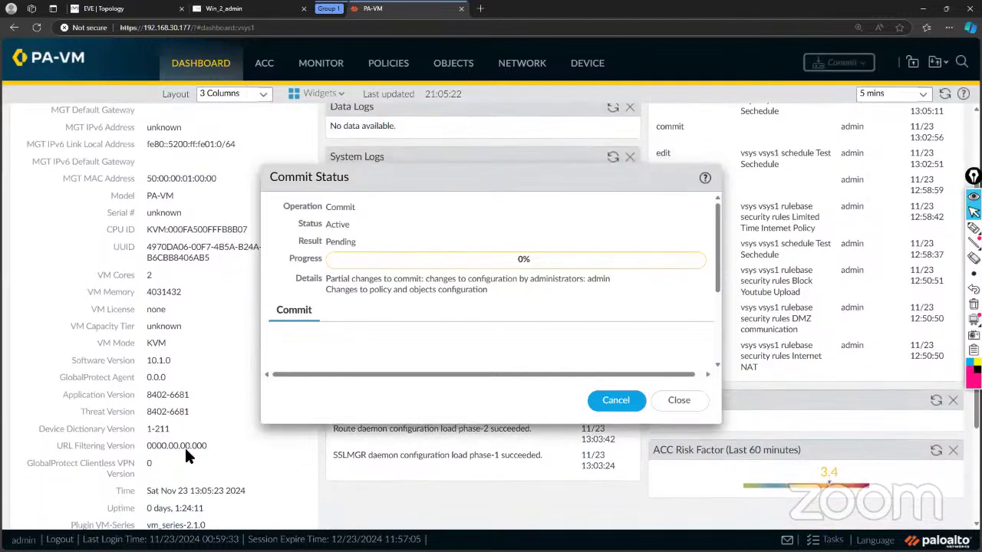
scroll(185, 454, down, 1)
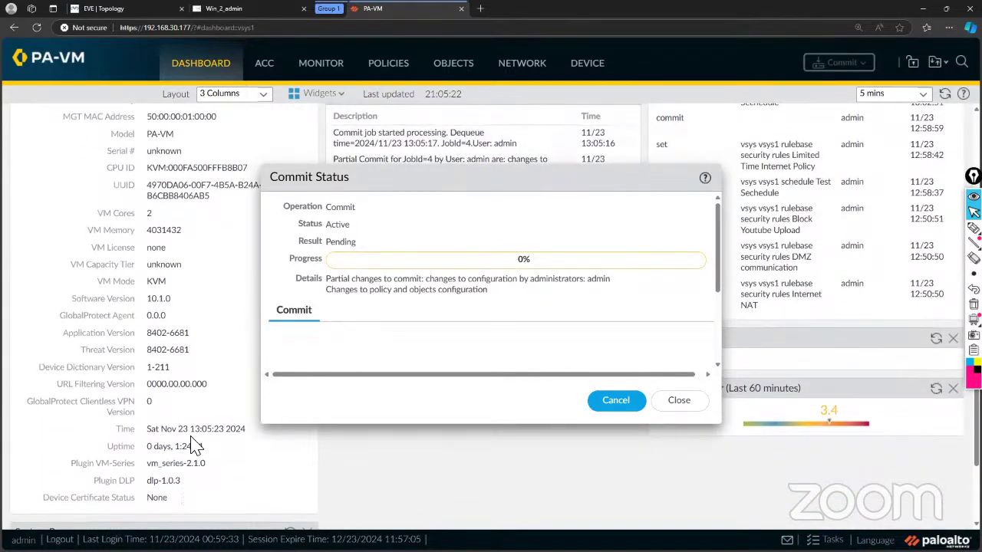
drag(190, 430, 251, 435)
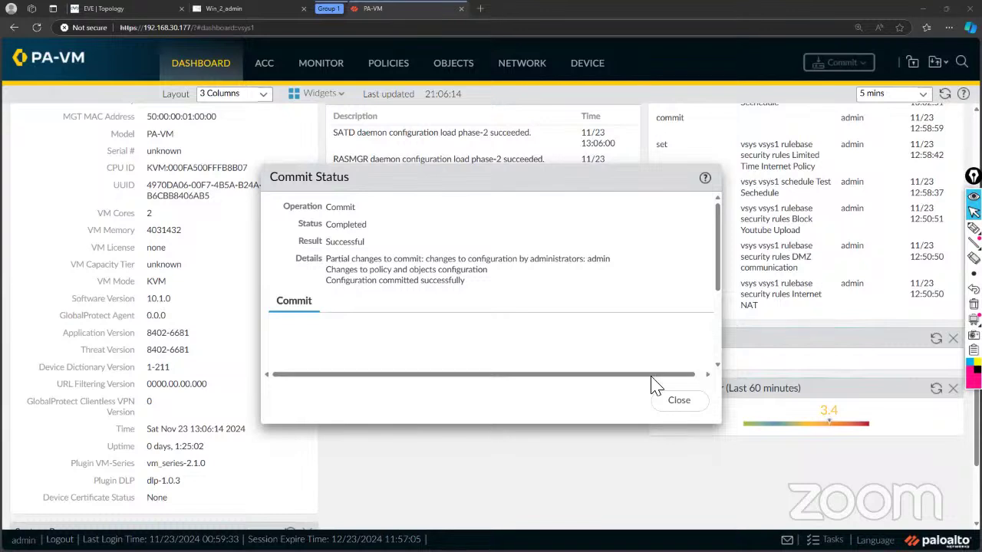
Step: Close the commit status and reload google.com on the Win_2_admin client to test access within the scheduled window
click(680, 401)
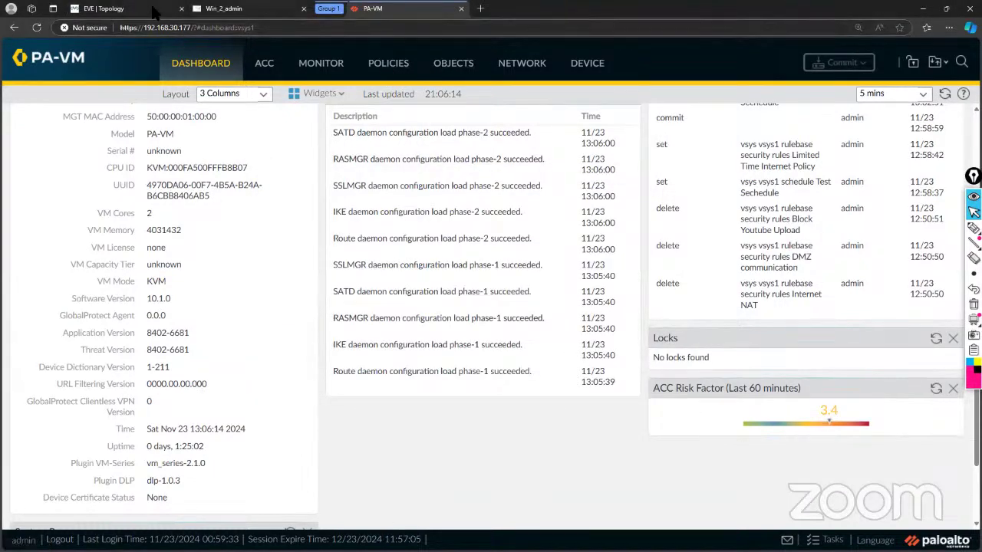
click(220, 9)
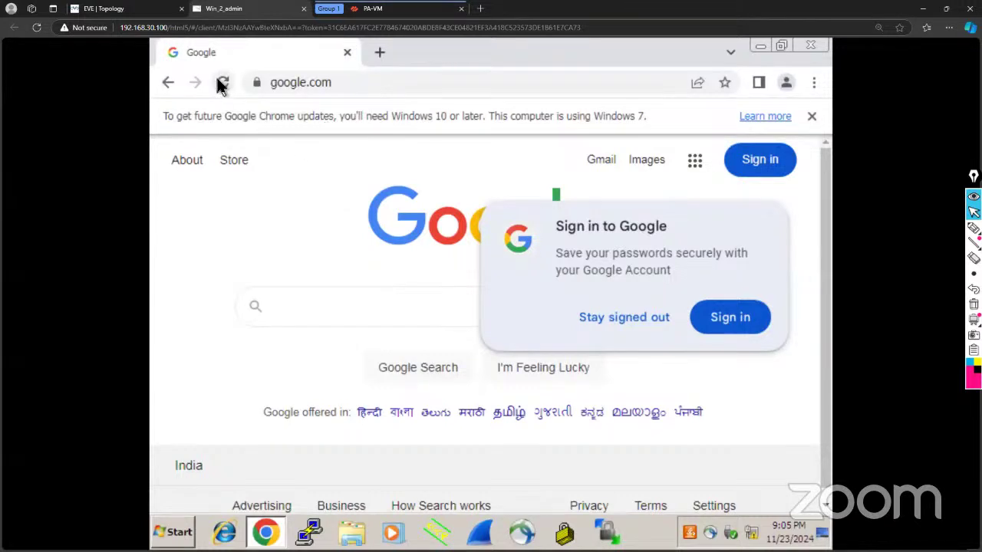
click(222, 82)
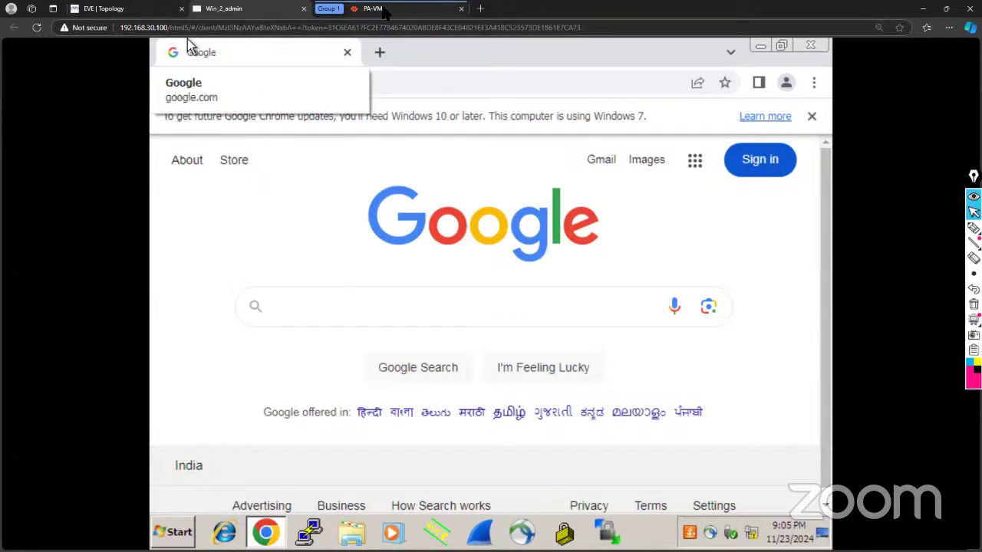
Step: Return to the PA-VM dashboard and refresh it to compare the firewall's system time with the schedule's end time
click(382, 9)
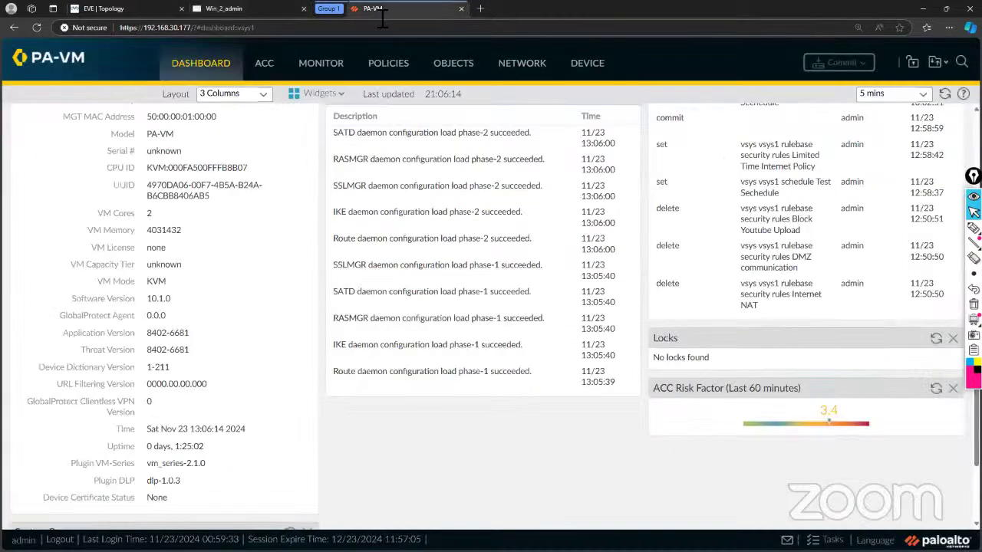
click(207, 69)
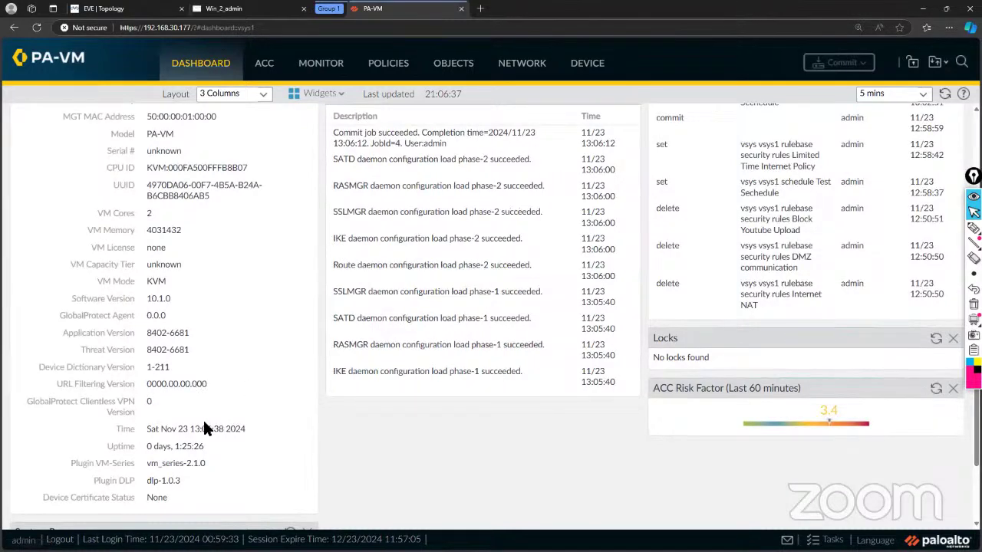
drag(195, 429, 246, 429)
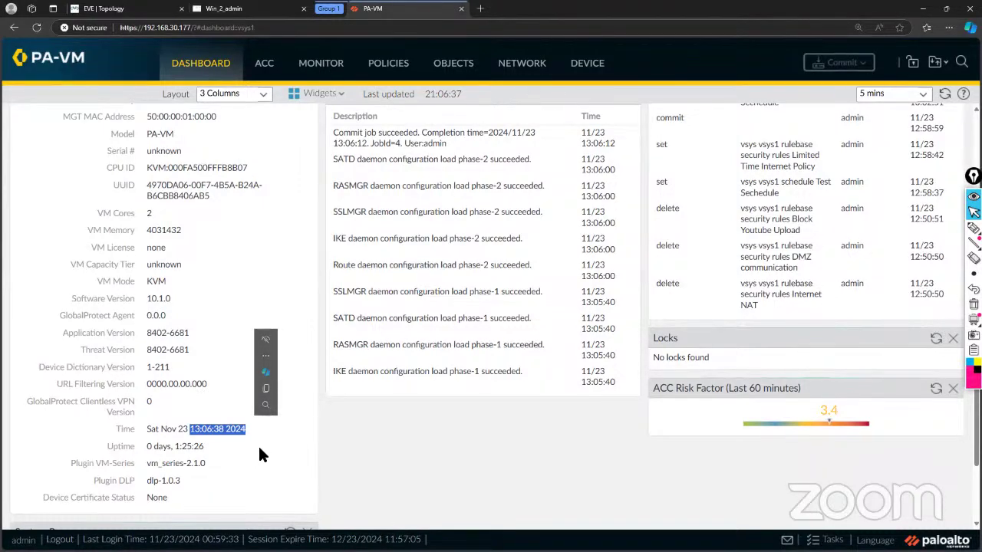
click(261, 455)
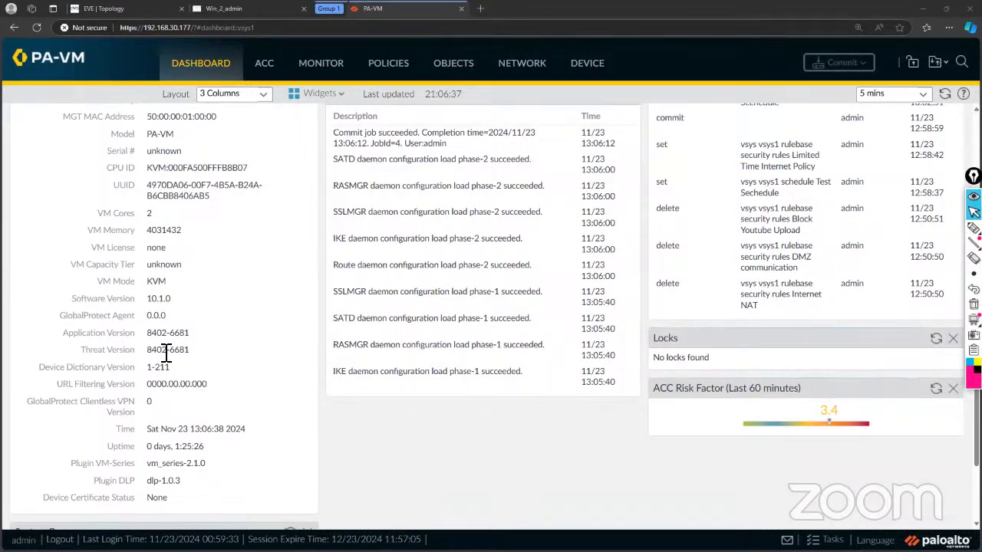
click(202, 67)
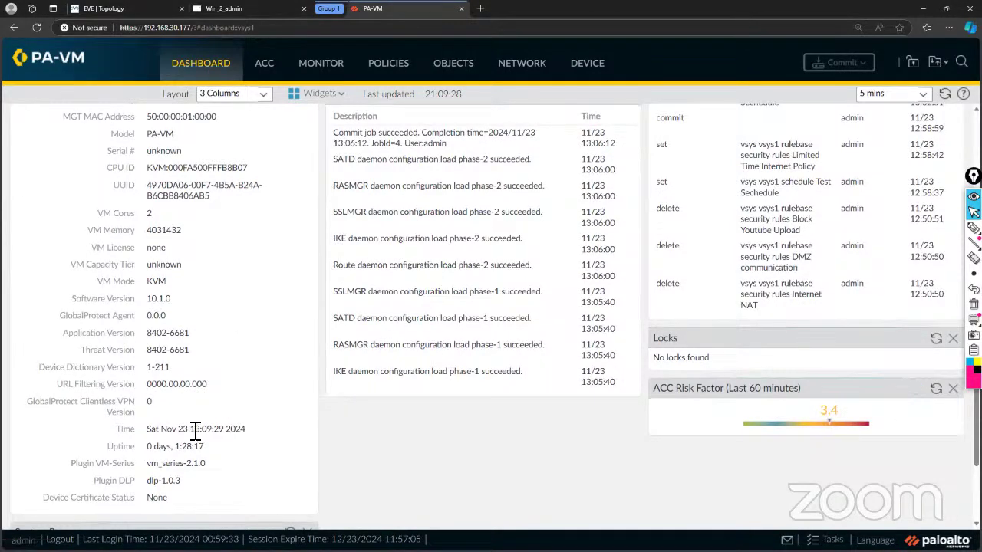
drag(190, 430, 234, 433)
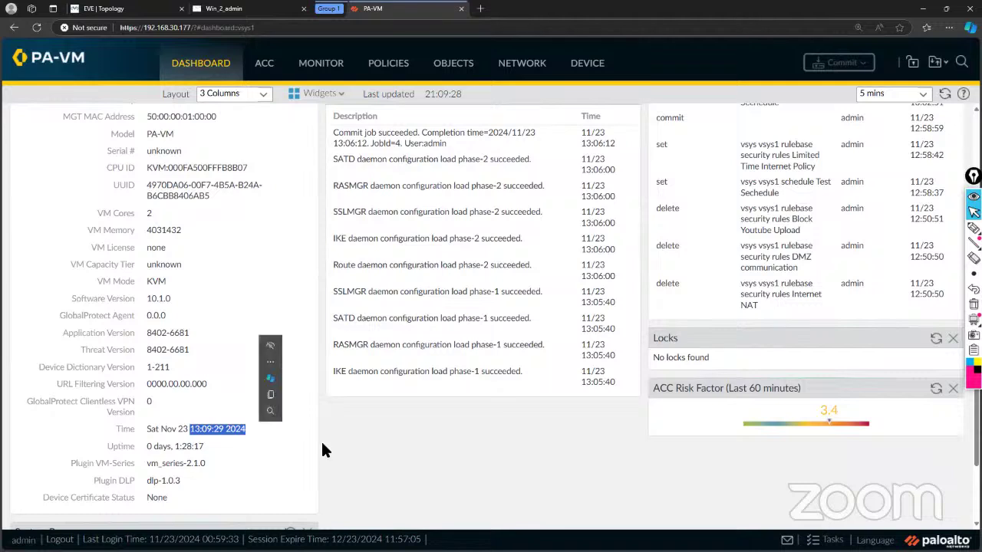
click(327, 471)
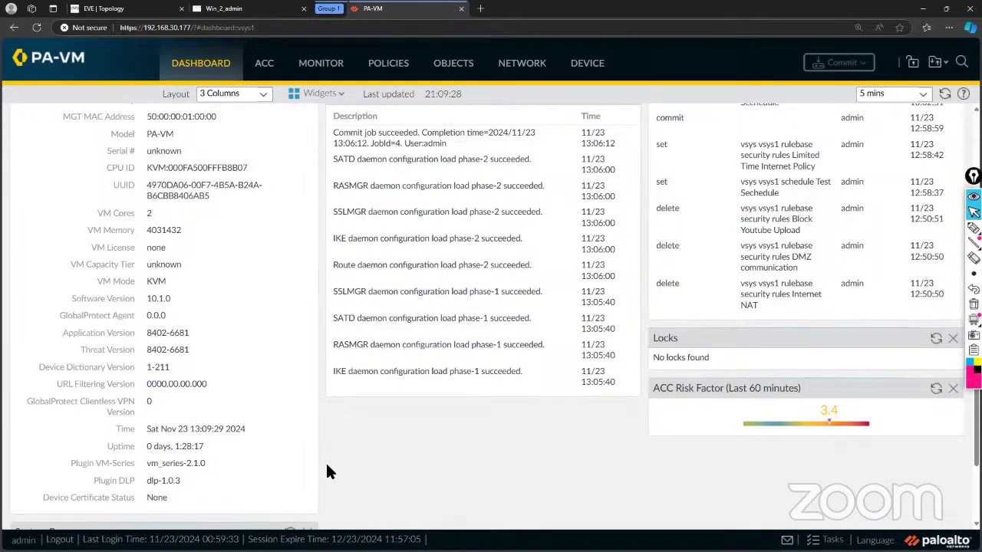
Step: Switch to the Win_2_admin client and reload google.com repeatedly around the schedule's end time
click(246, 11)
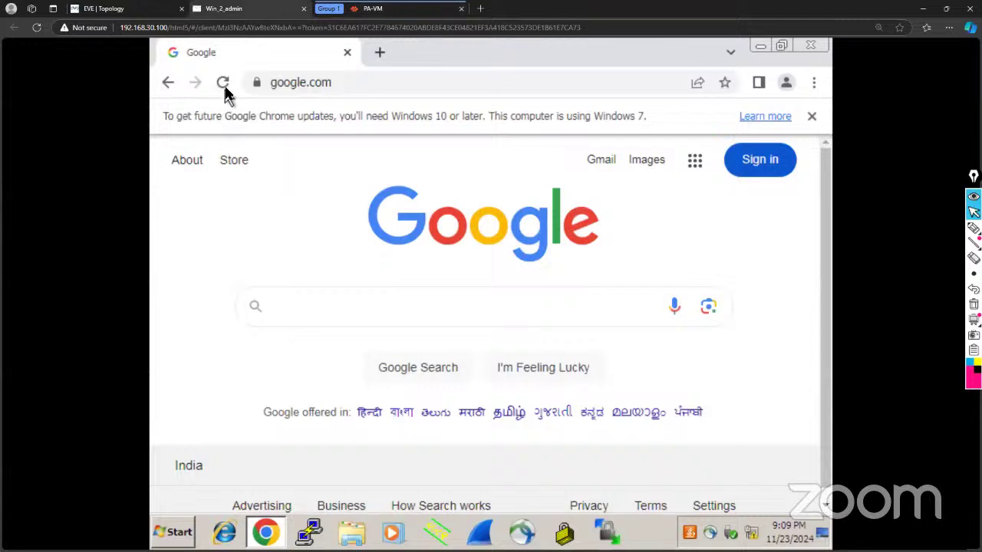
click(223, 83)
click(223, 83)
click(221, 88)
Step: Try to open google.com and youtube.com in a new browser tab to test internet access after the schedule ends
click(379, 53)
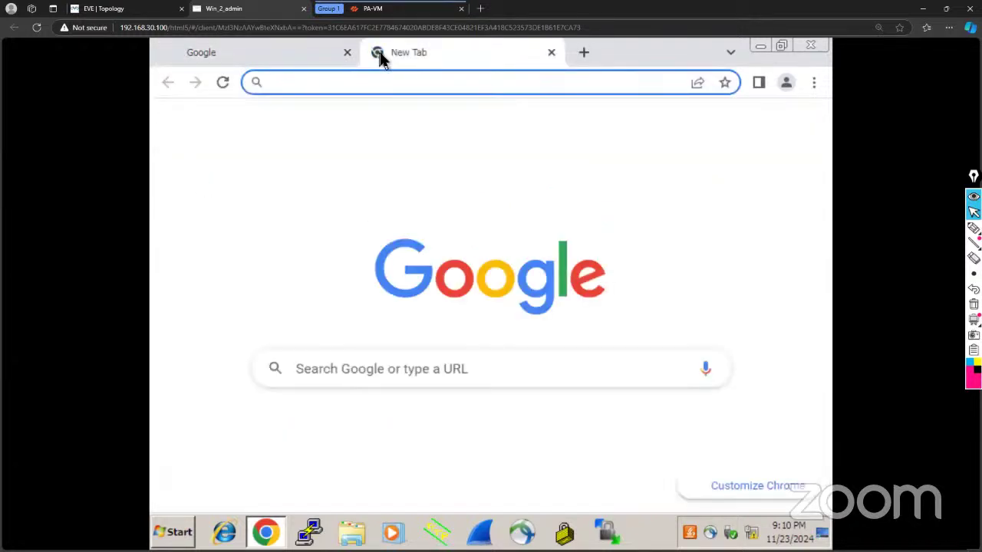
text(goog)
key(Return)
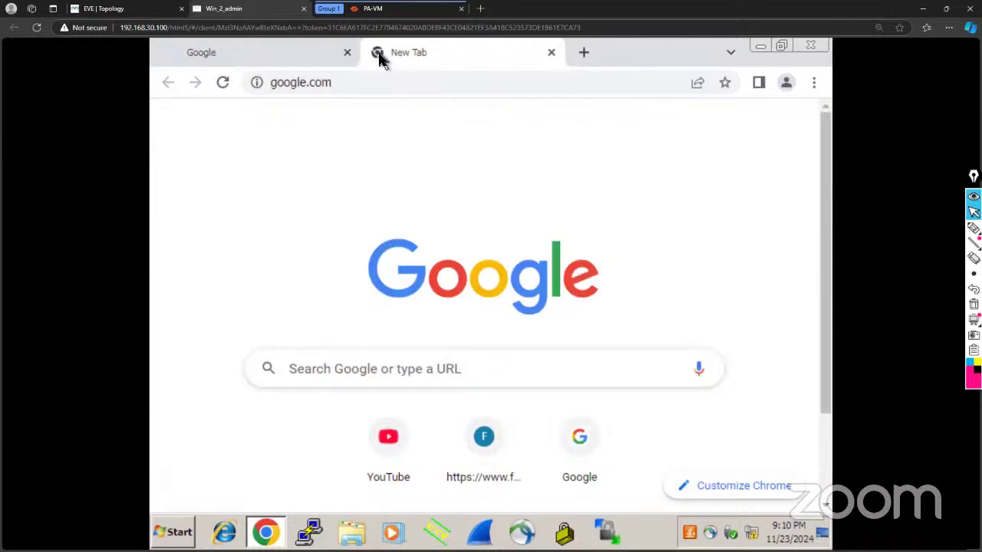
click(434, 82)
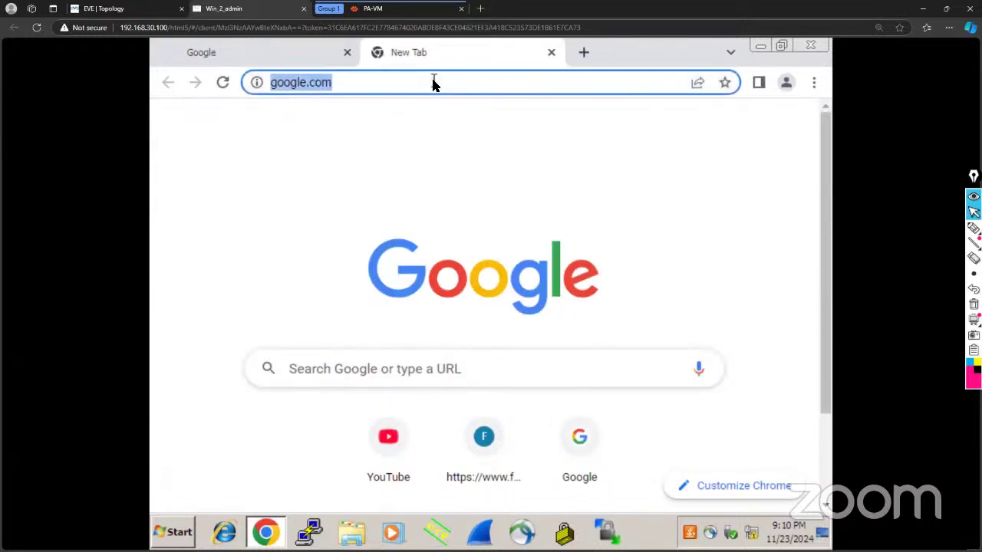
text(Youtub)
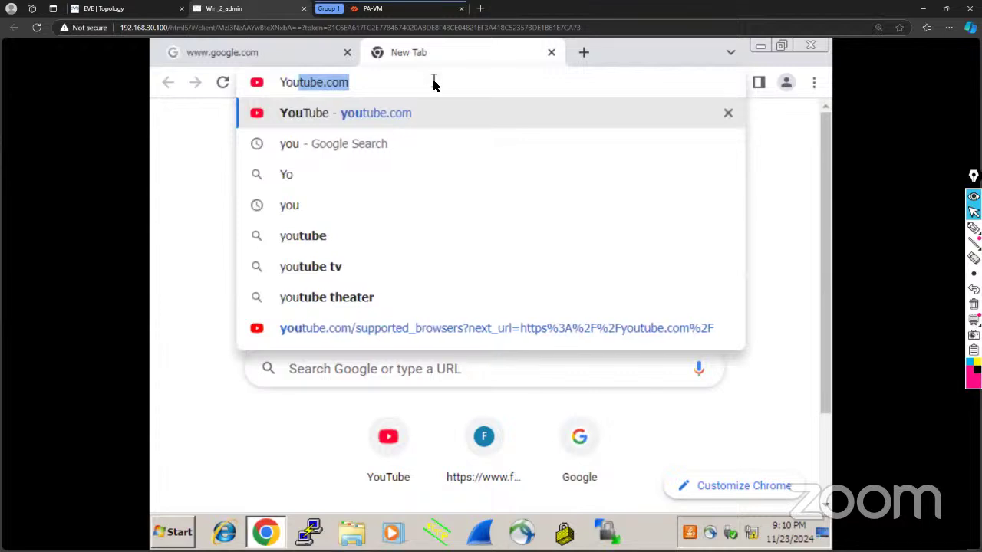
key(Return)
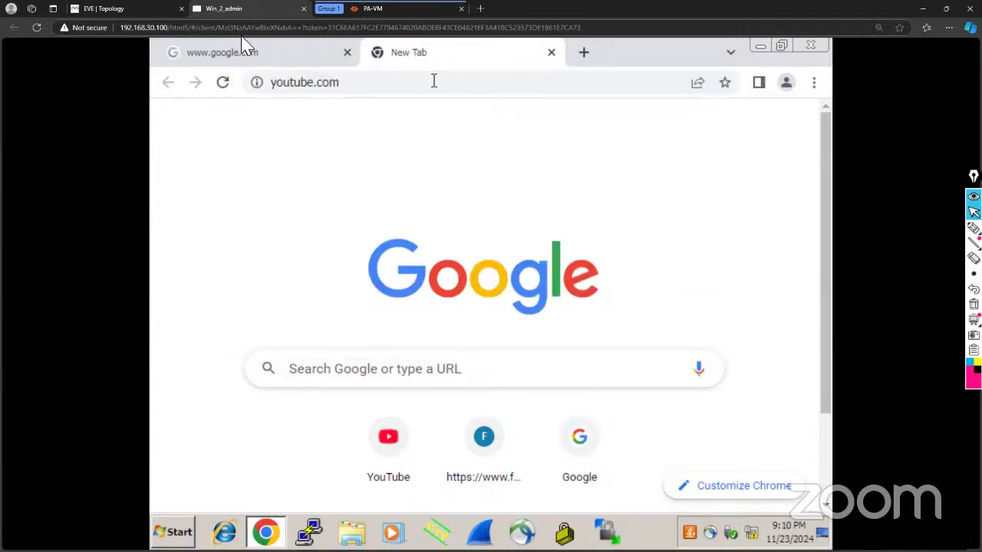
Step: Compare the loading of the google.com page with the youtube.com page on the client
click(222, 52)
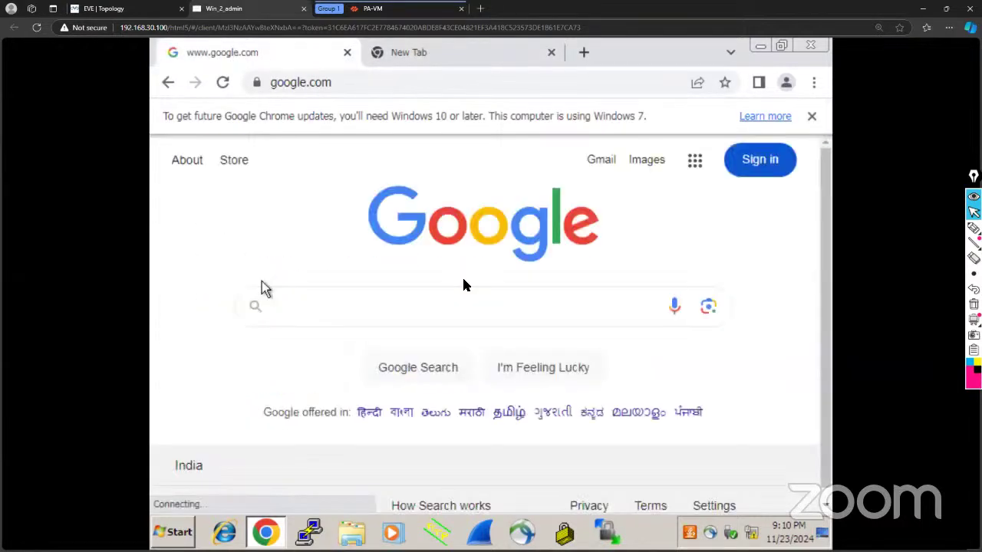
click(454, 52)
click(267, 55)
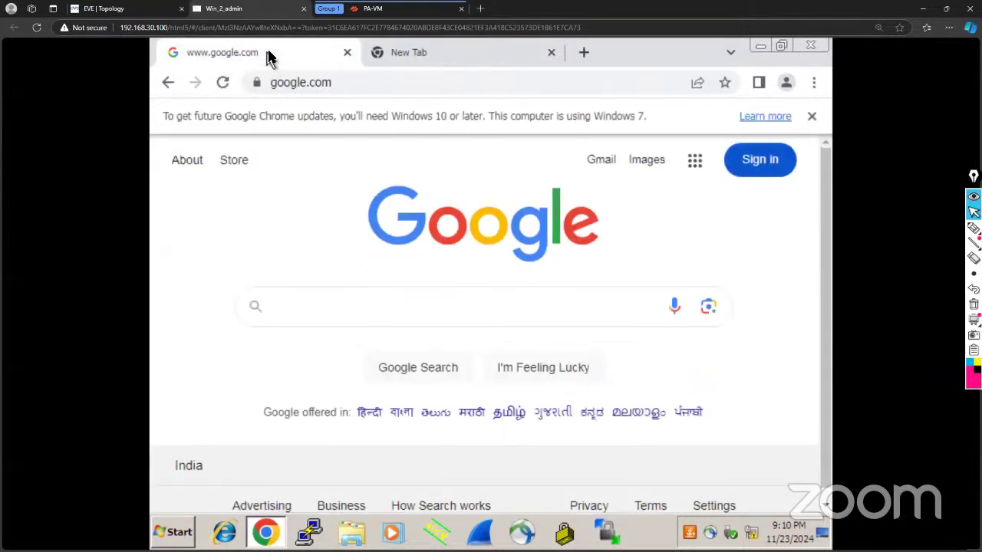
Step: Reload google.com on the Win_2_admin client and recheck the youtube.com tab to retest internet access after the schedule's end
click(222, 82)
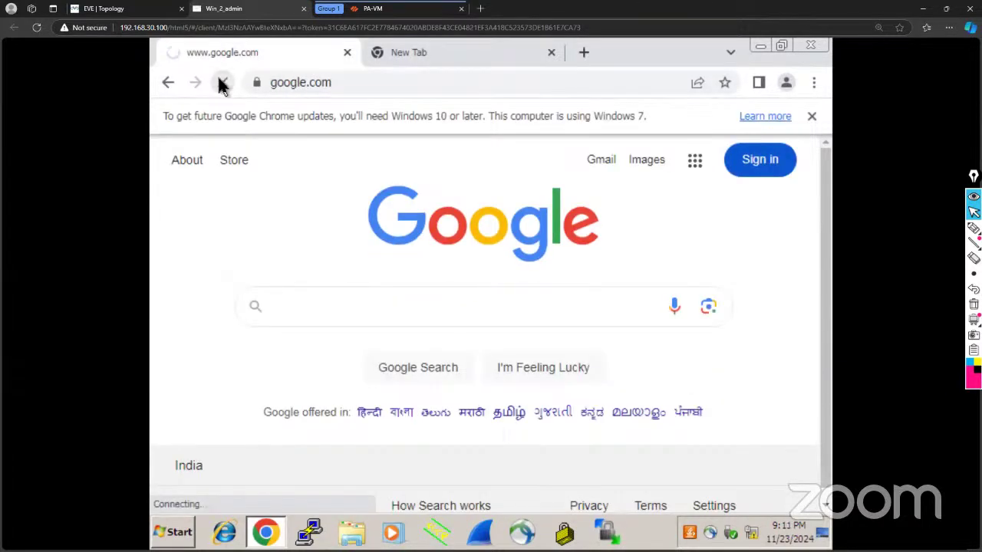
click(442, 53)
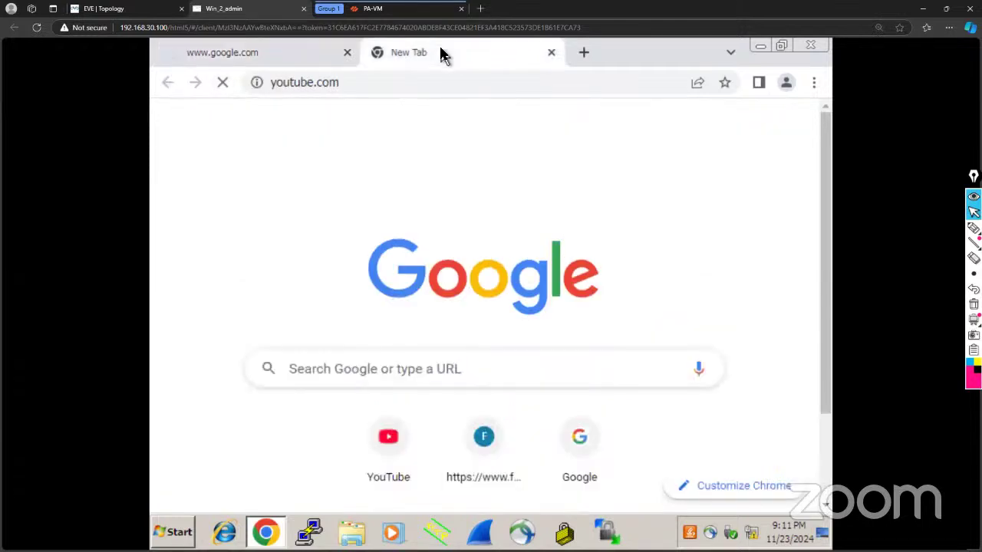
click(364, 85)
Step: Switch to the PA-VM firewall and examine the action, rule and session end reason of the newest traffic logs for 10.1.1.10
click(416, 9)
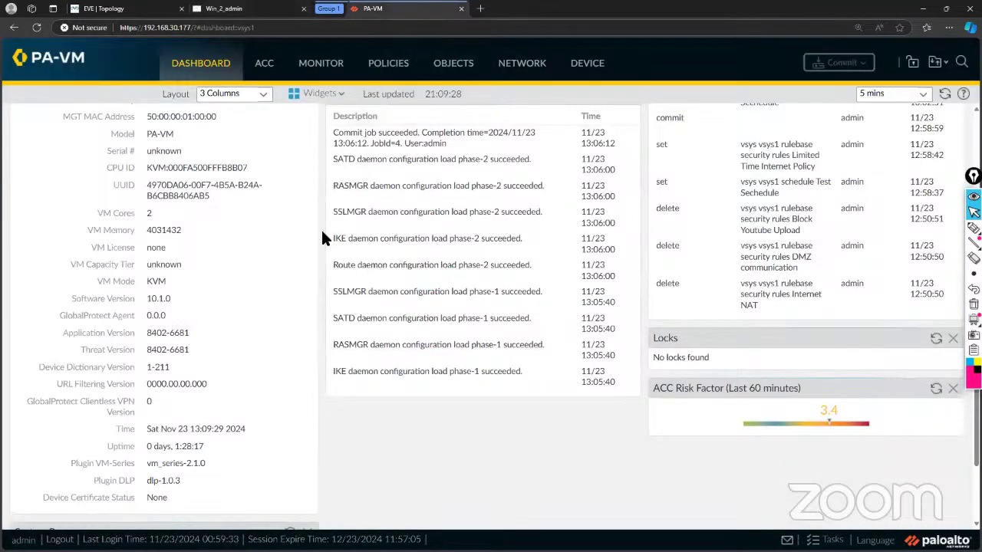
click(337, 66)
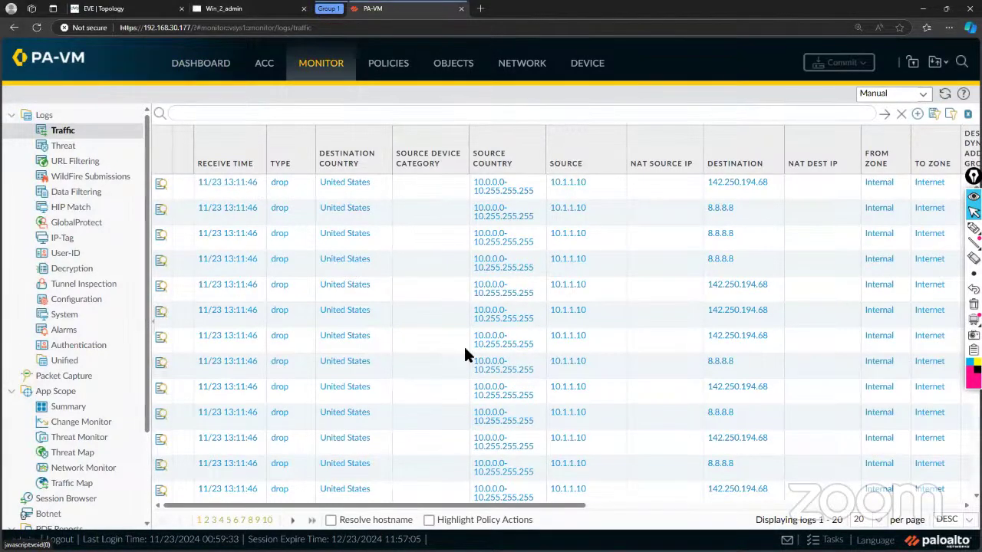
drag(404, 503, 625, 504)
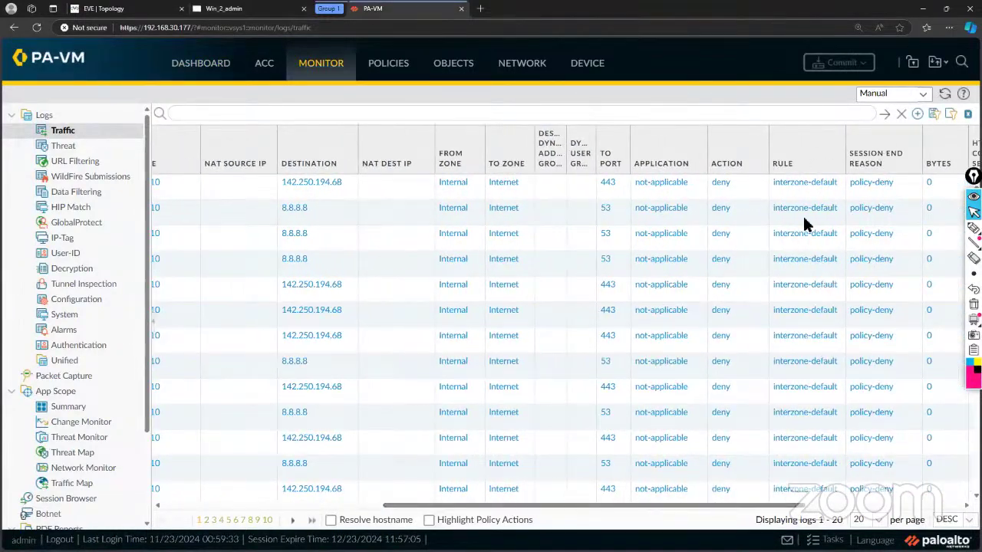
scroll(791, 322, down, 3)
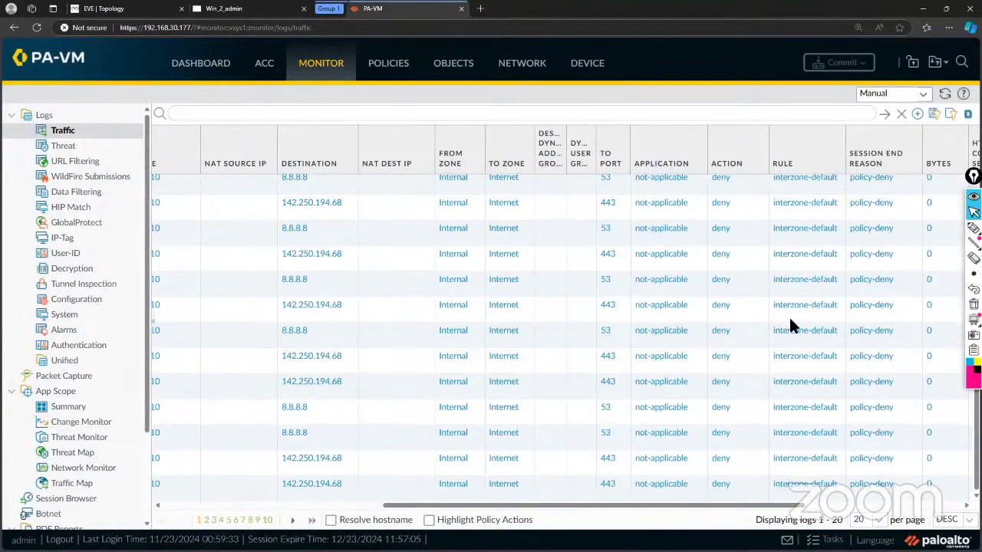
scroll(789, 316, up, 3)
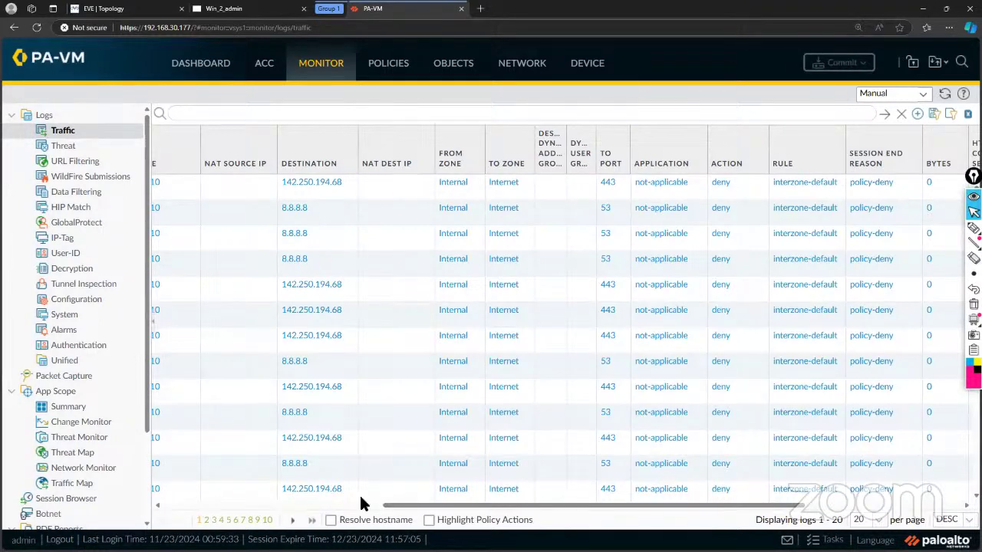
drag(409, 508, 151, 497)
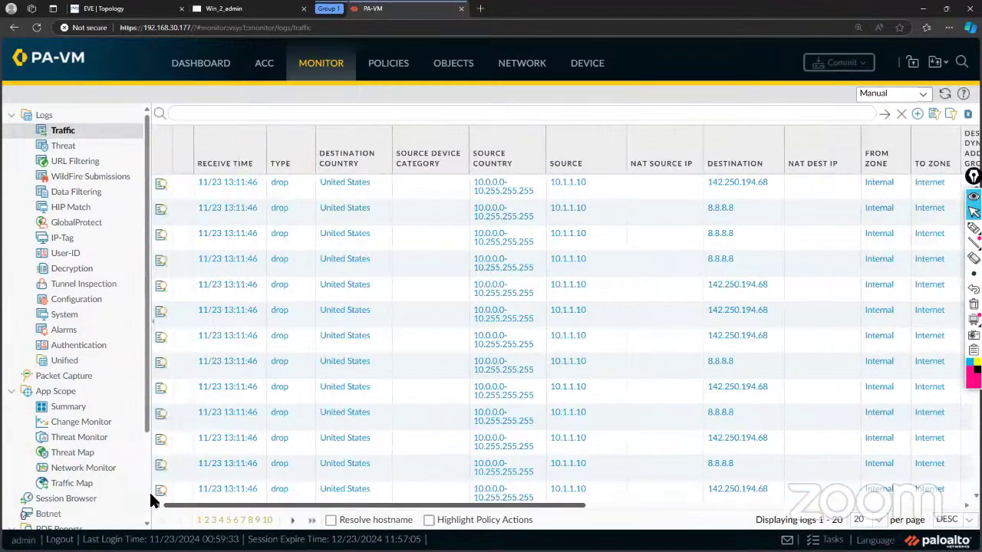
Step: Page back to the tenth page of traffic logs and examine which rule and action handled the older 10.1.1.10 sessions
scroll(230, 409, down, 2)
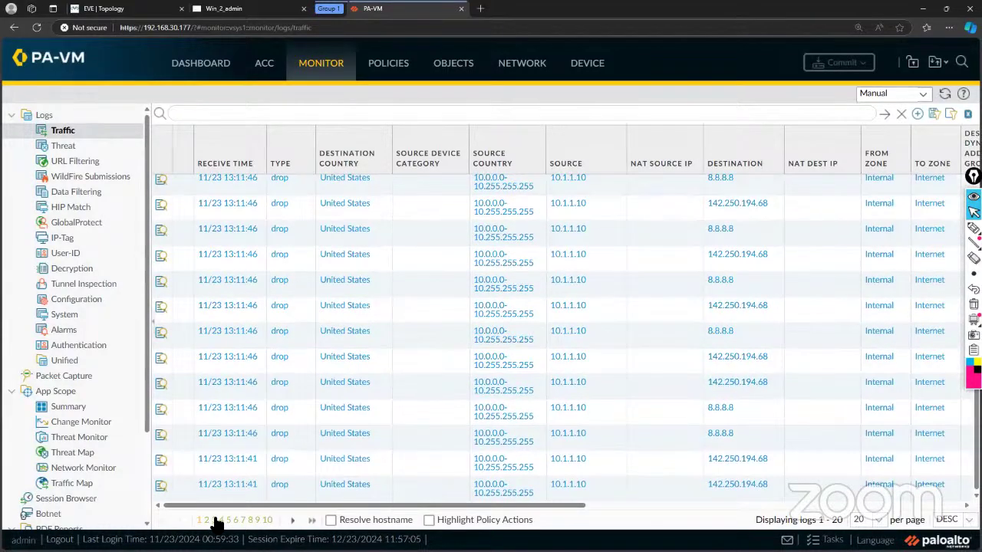
click(214, 521)
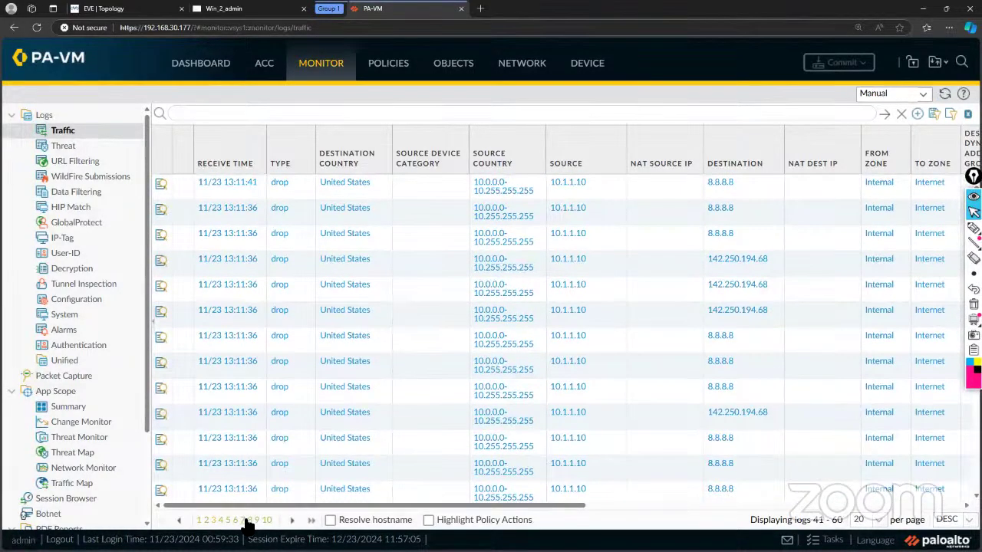
click(250, 520)
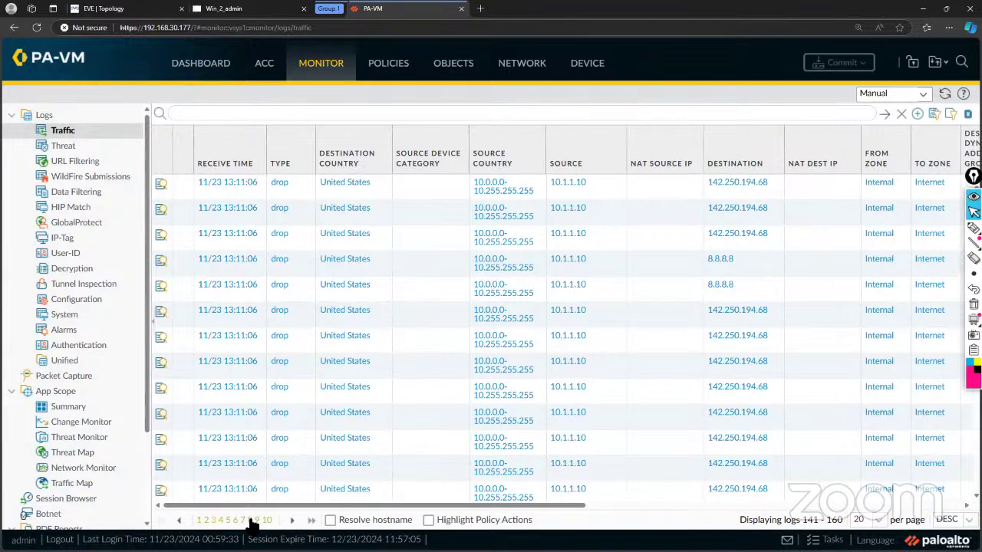
click(266, 520)
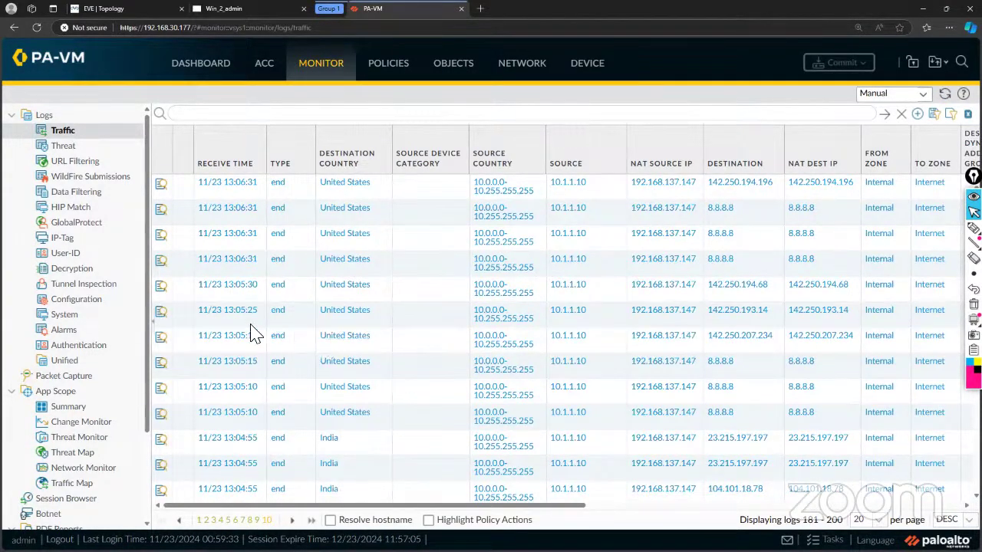
drag(451, 505, 669, 521)
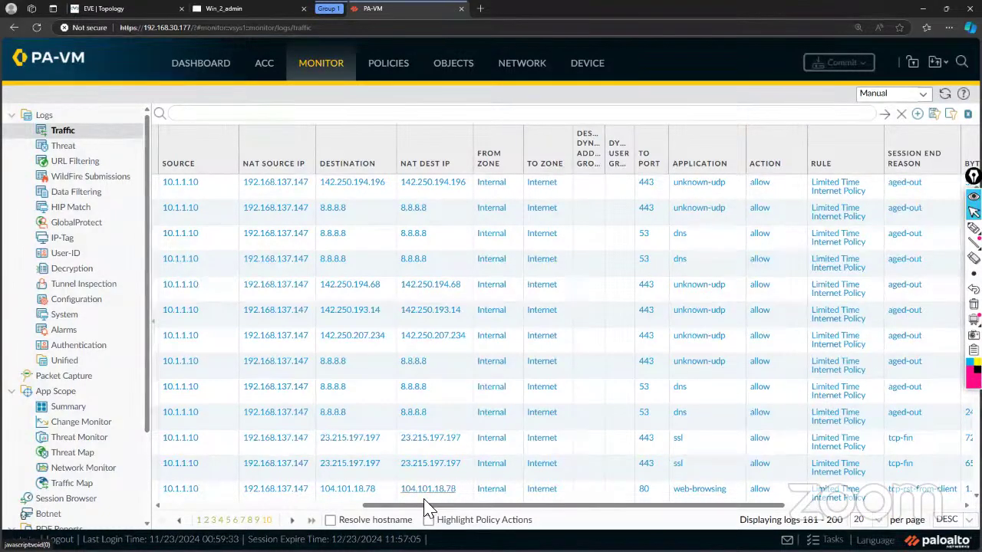
scroll(325, 263, left, 5)
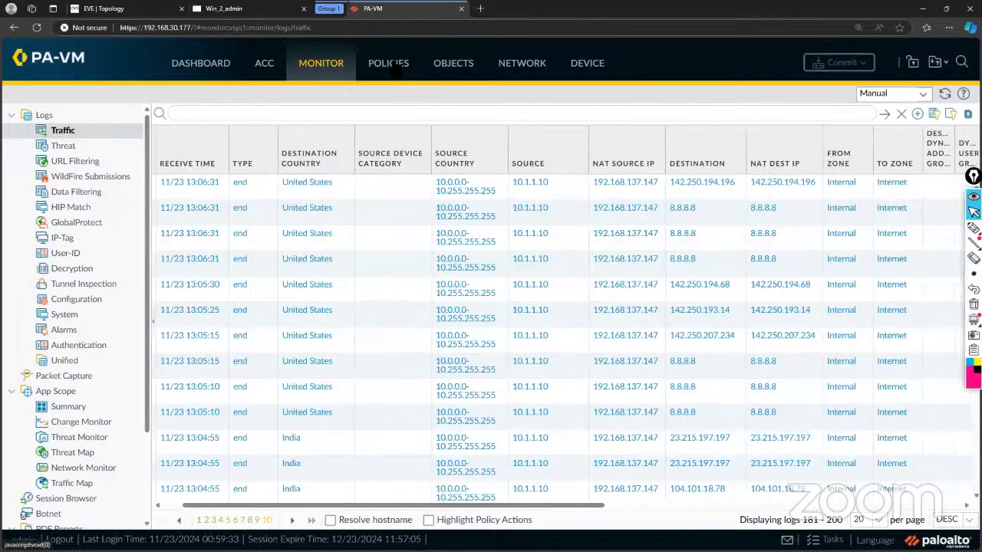
Step: Review the Limited Time Internet Policy rule in the security rulebase and return to the firewall dashboard
click(390, 64)
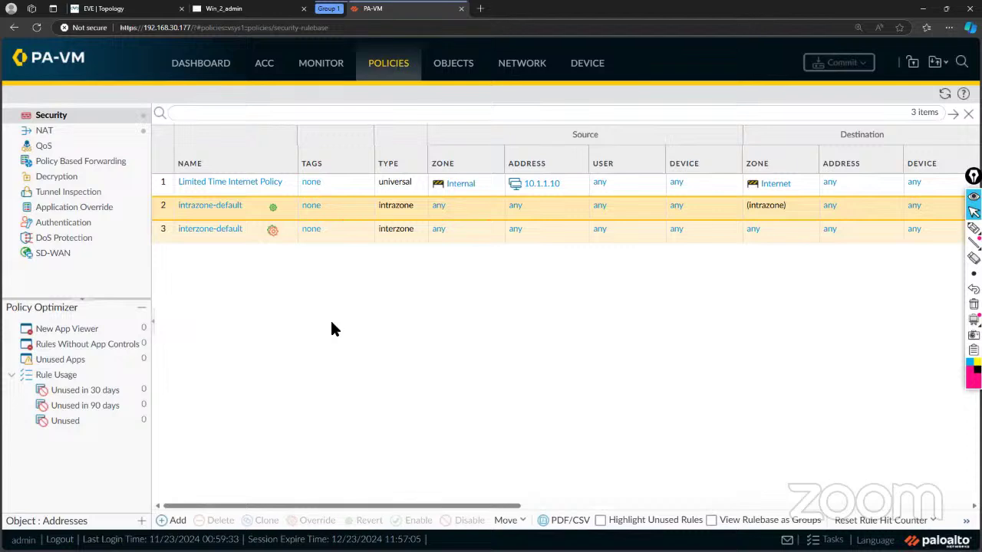
click(161, 186)
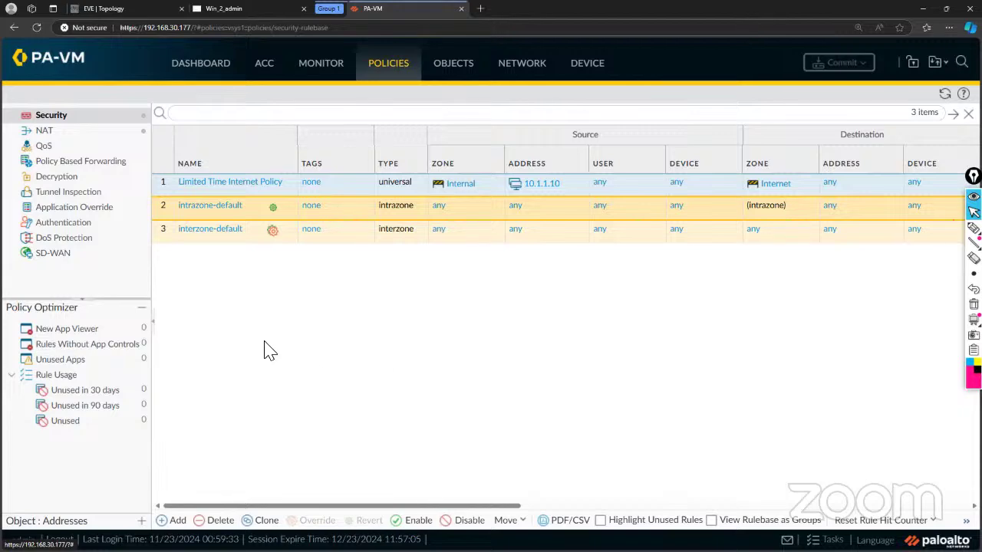
click(216, 66)
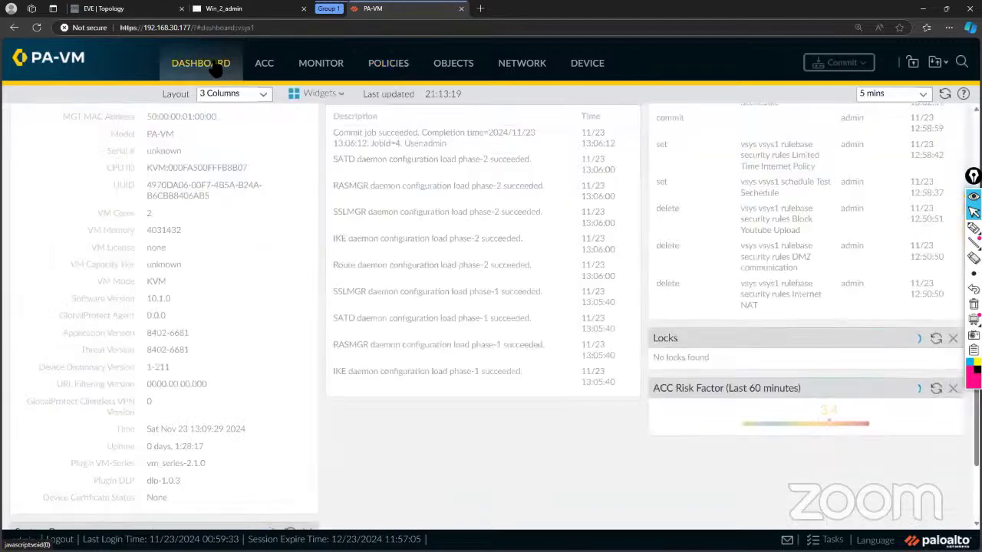